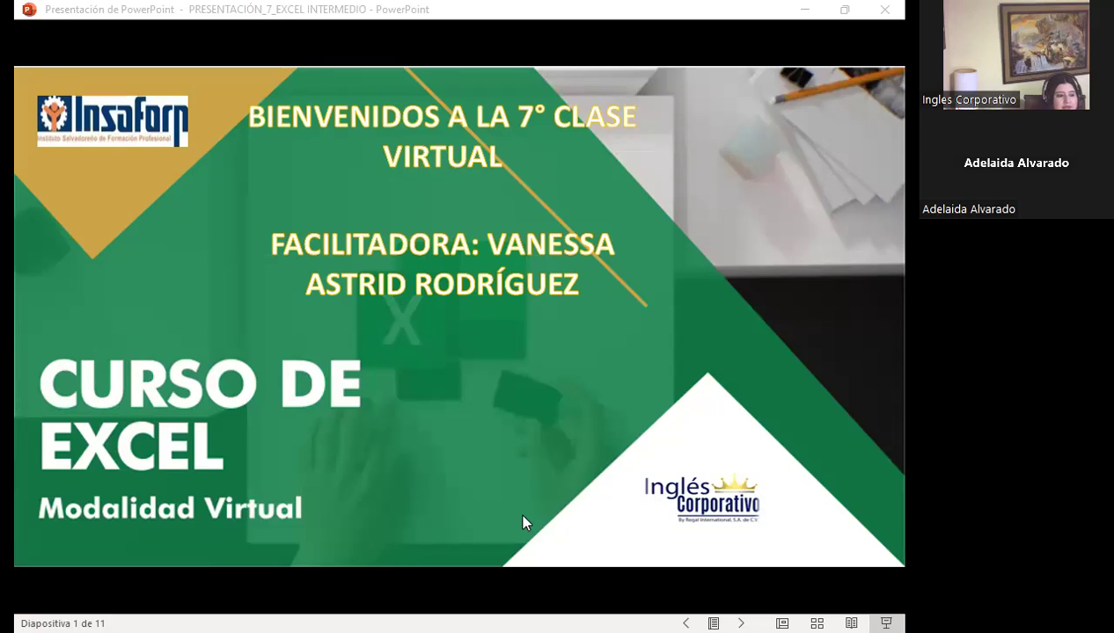
Step: Switch from the PowerPoint slideshow to the Excel Intermedio course page
{"action": "key", "text": "alt+Tab"}
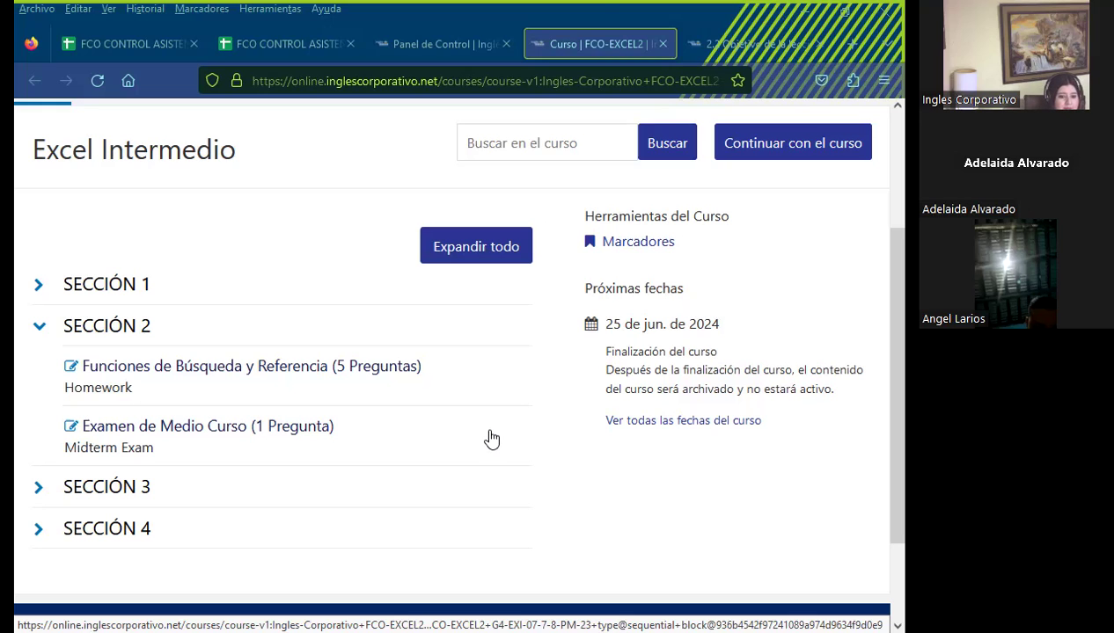
Step: Open lesson 2.2, 'Objetivo de la lección: Función buscarV', in the course
{"action": "left_click", "coordinate": [740, 43]}
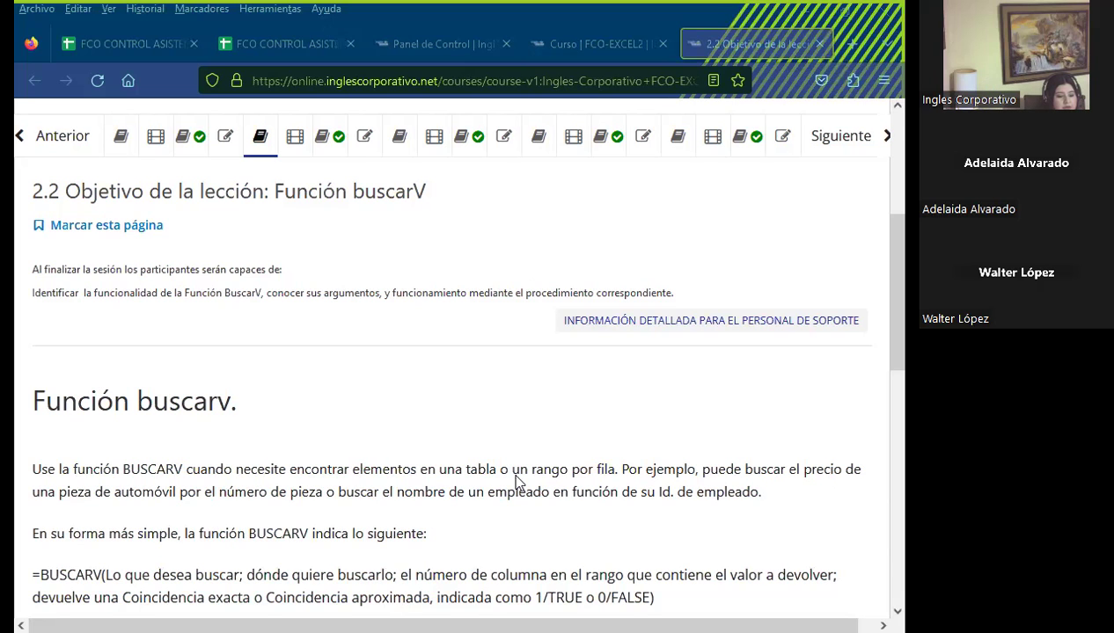
Step: Return to the welcome slide of the PRESENTACIÓN_7_EXCEL INTERMEDIO deck in PowerPoint
{"action": "key", "text": "alt+Tab"}
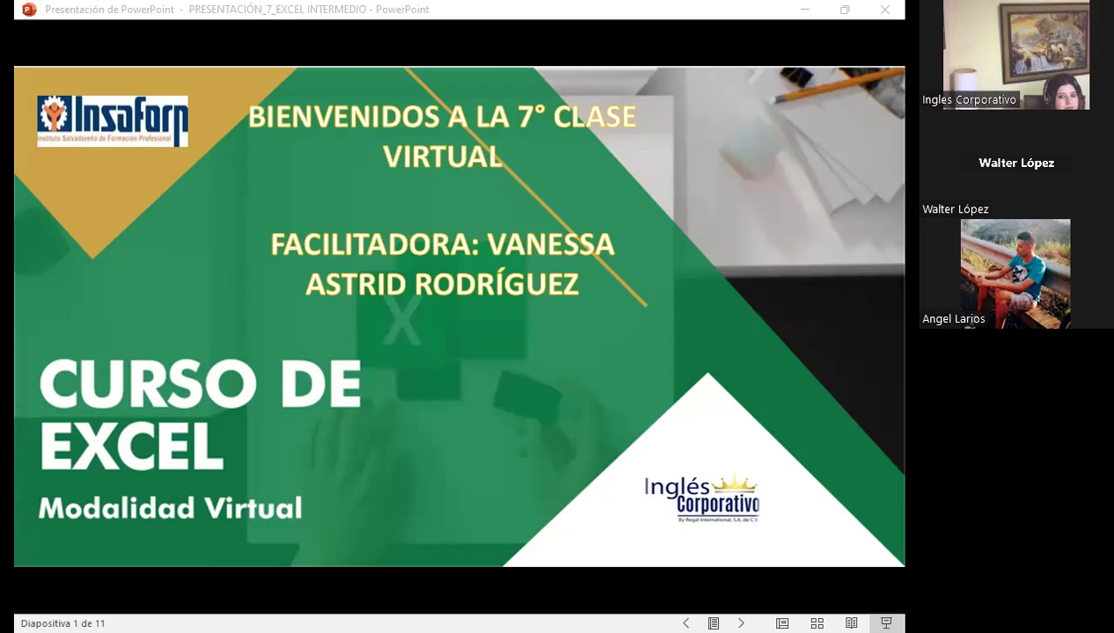
Step: Advance the slideshow to slide 2, the AGENDA with the session's five items
{"action": "left_click", "coordinate": [563, 381]}
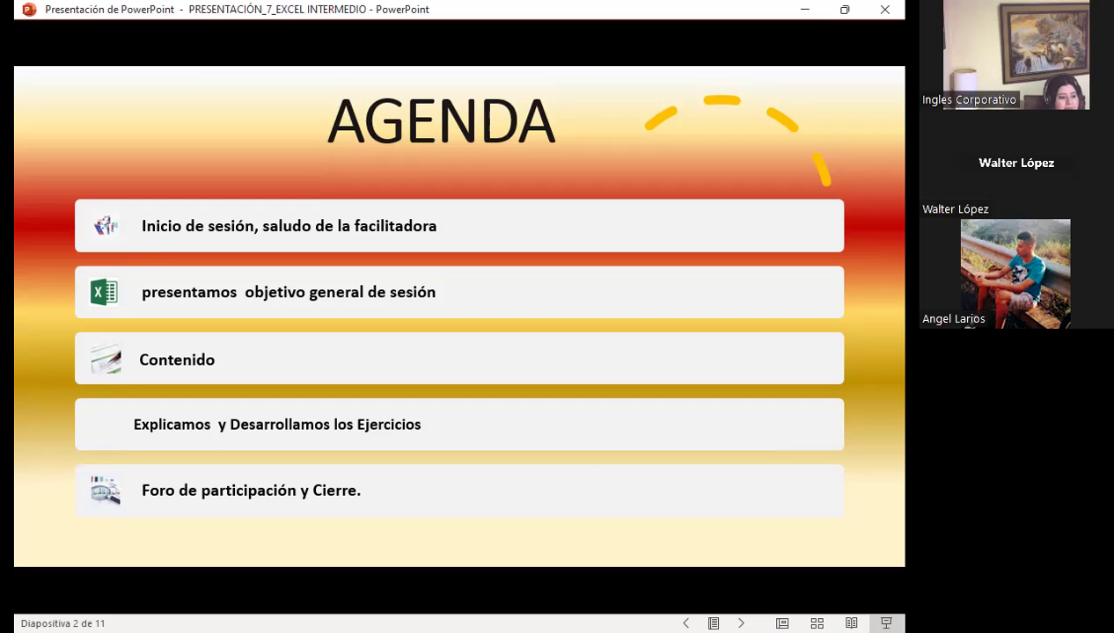
Step: Advance to slide 3, the general objective about understanding BuscarV
{"action": "key", "text": "Right"}
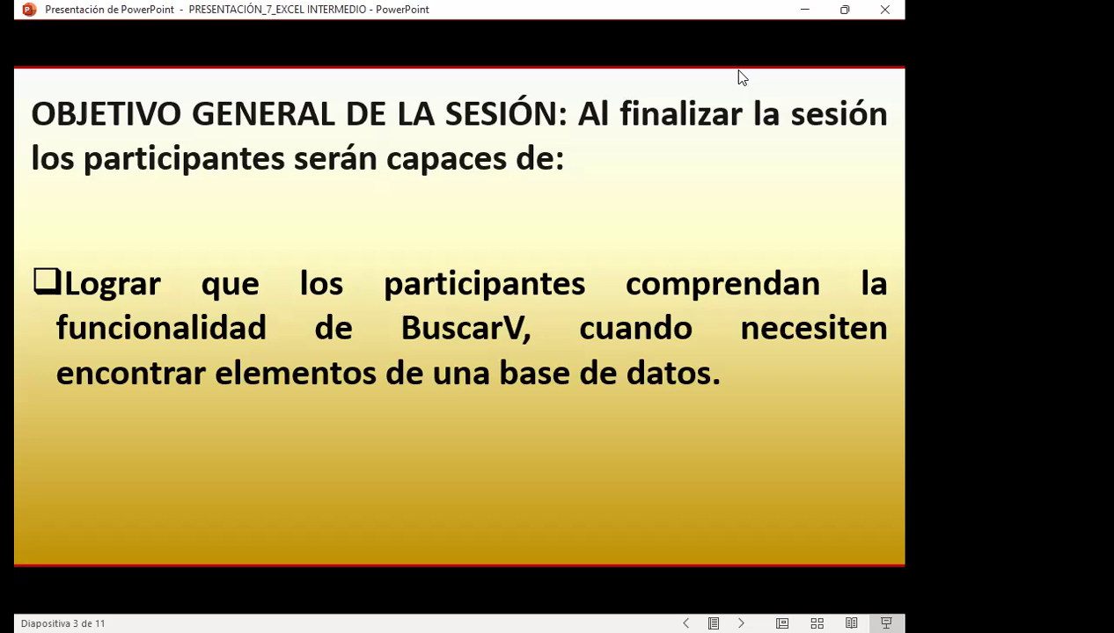
Step: Advance to slide 4, showing BuscarV() syntax and its four argument callouts
{"action": "left_click", "coordinate": [739, 77]}
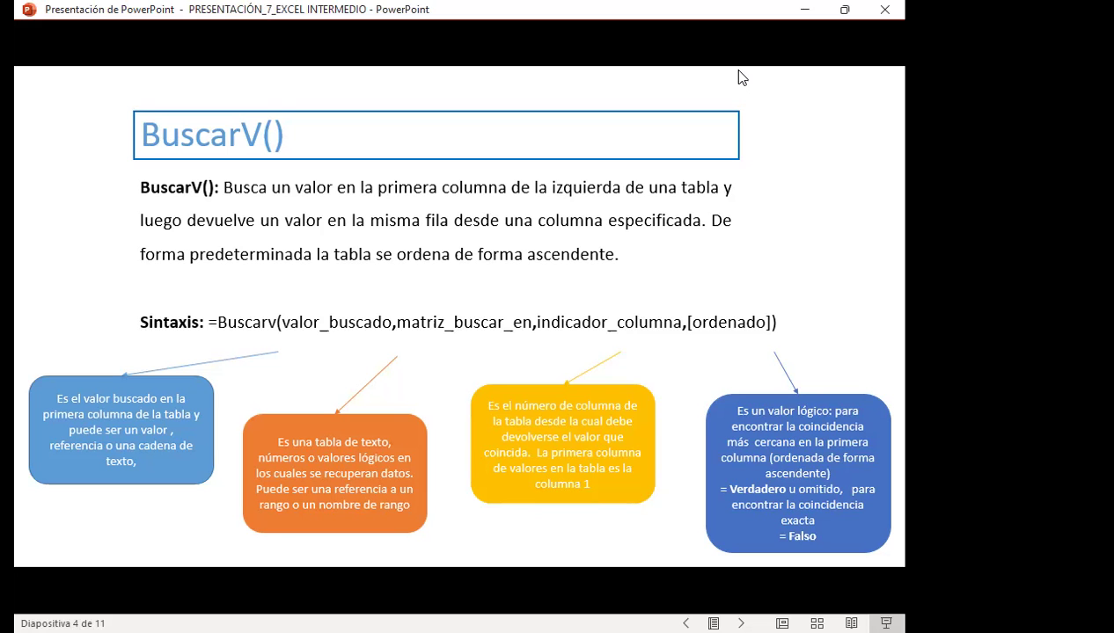
Step: Advance to slide 5, the Caso Práctico exercise for cell C5
{"action": "left_click", "coordinate": [739, 77]}
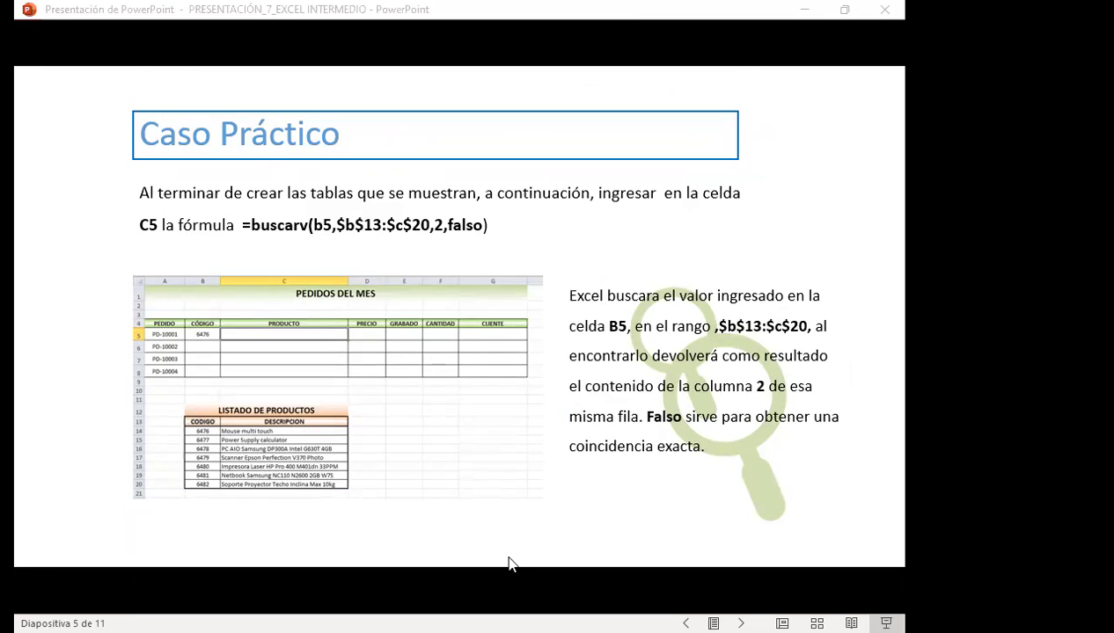
Step: Switch to Excel's EJERCICIO BUSCARV sheet with the orders table and product list
{"action": "key", "text": "alt+Tab"}
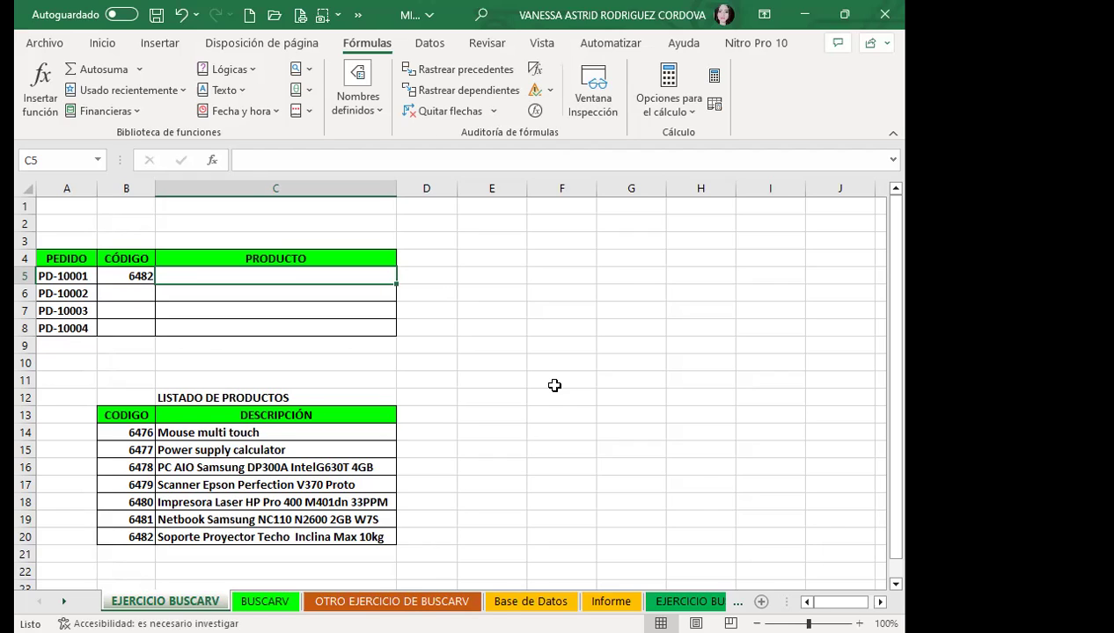
{"action": "left_click", "coordinate": [113, 270]}
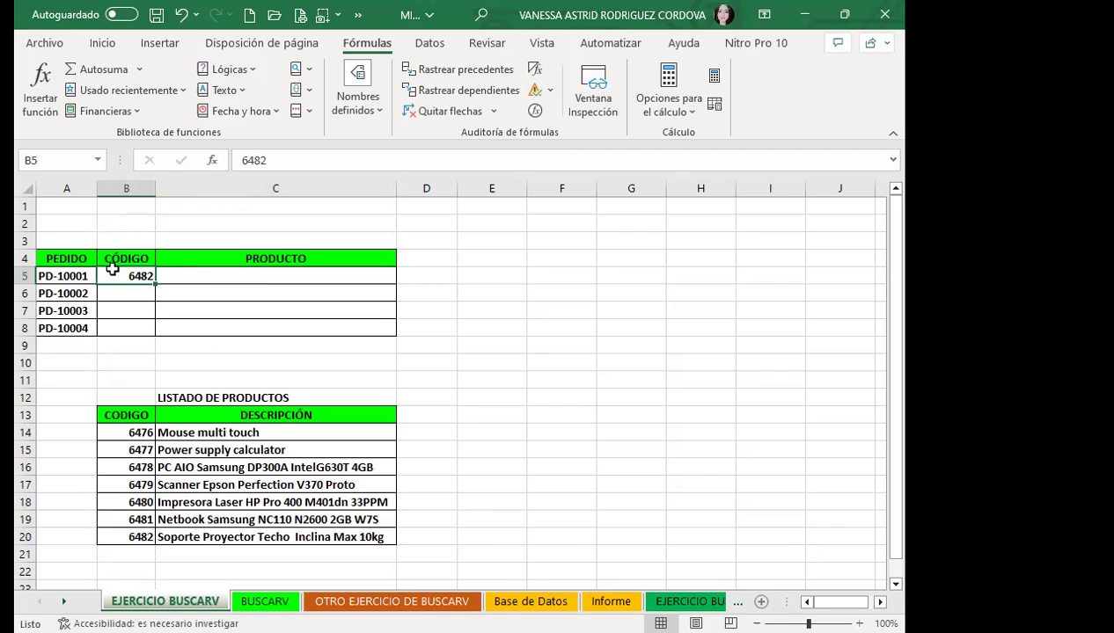
{"action": "left_click", "coordinate": [177, 278]}
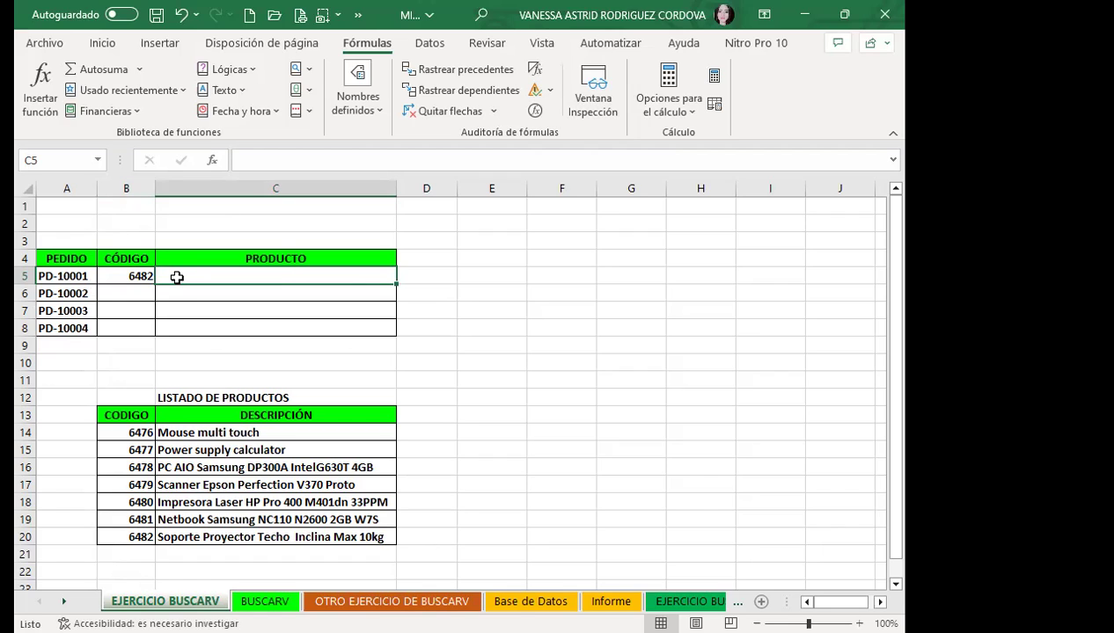
Step: In C5, begin the formula =BUSCARV(B5; using the code in B5 as lookup value
{"action": "type", "text": "="}
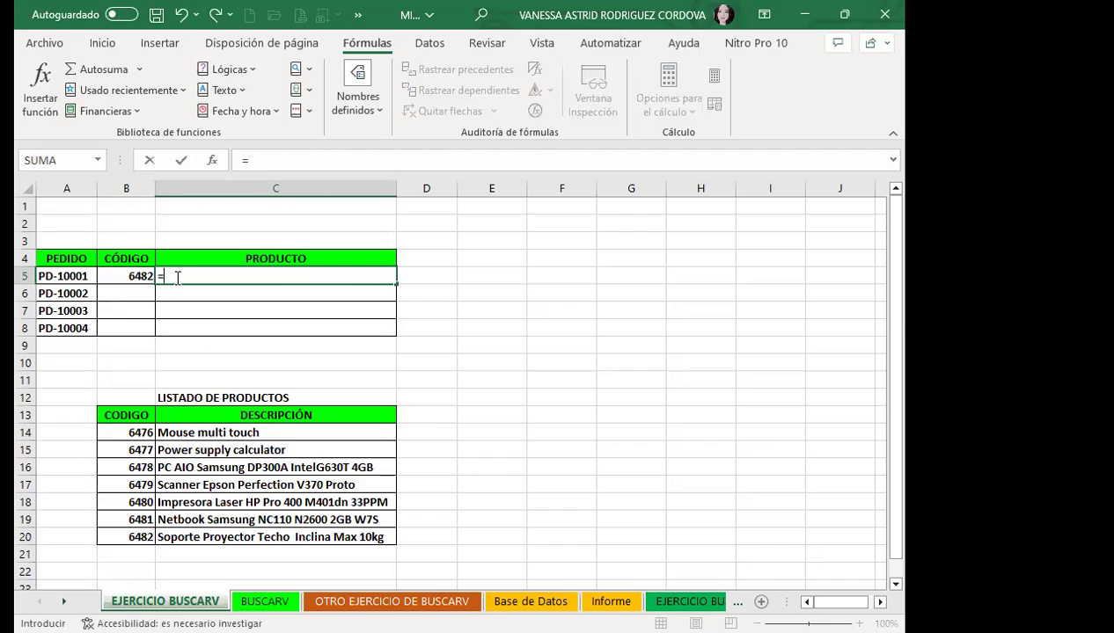
{"action": "type", "text": "BUSC"}
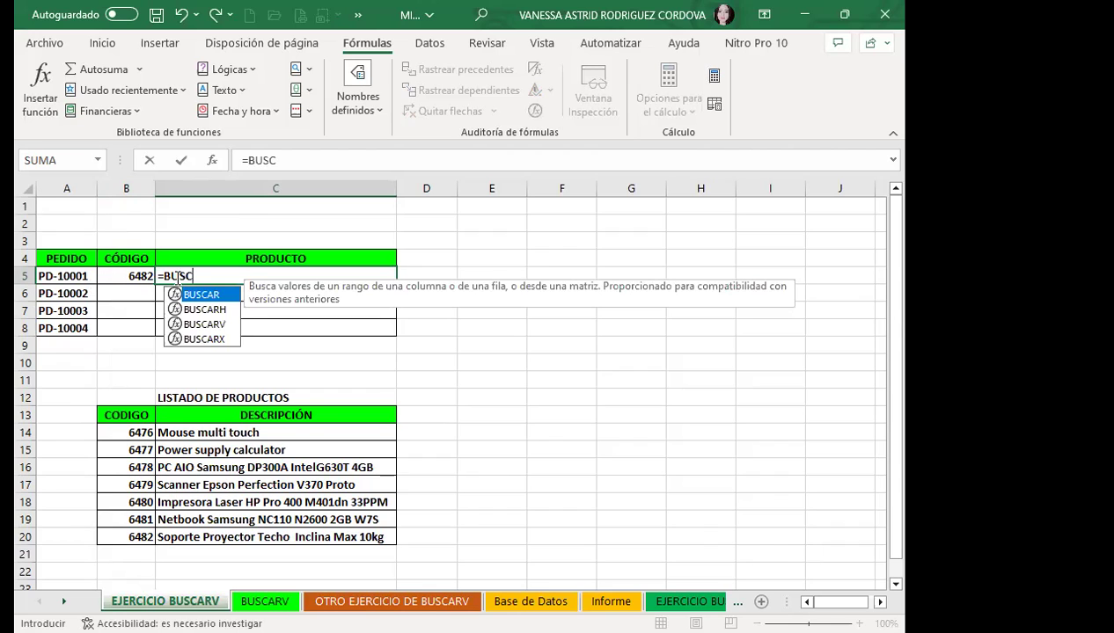
{"action": "double_click", "coordinate": [194, 325]}
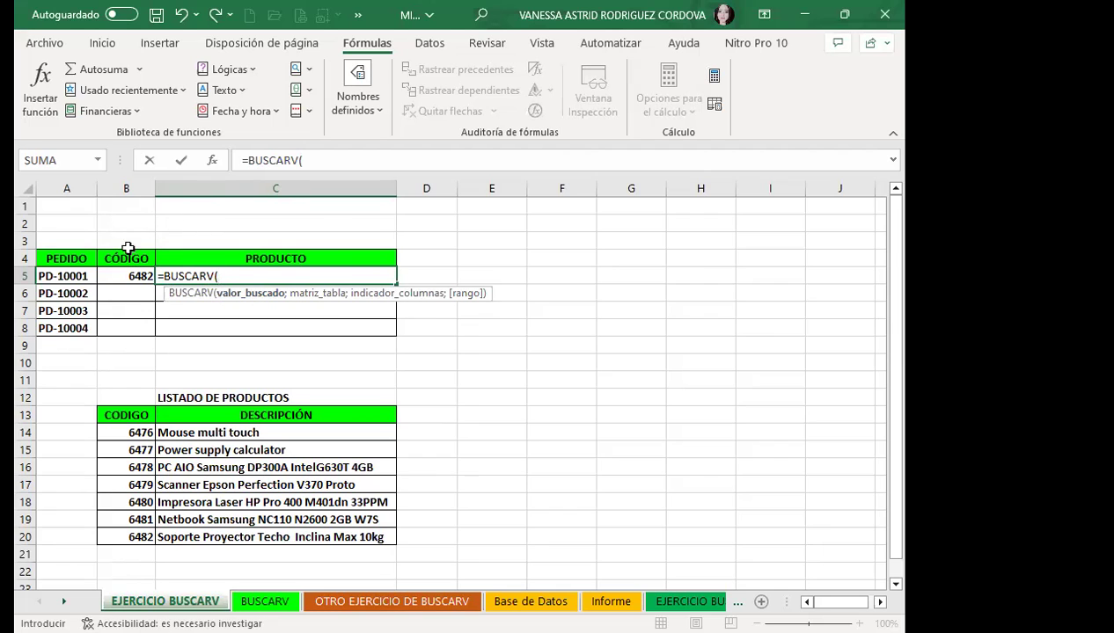
{"action": "left_click", "coordinate": [115, 274]}
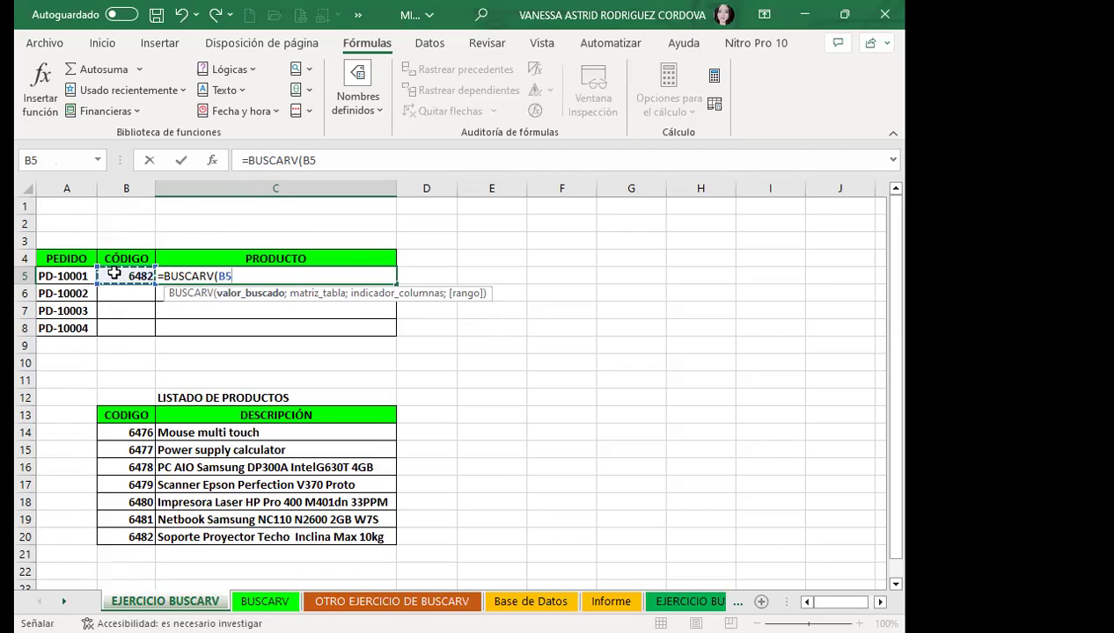
{"action": "type", "text": ";"}
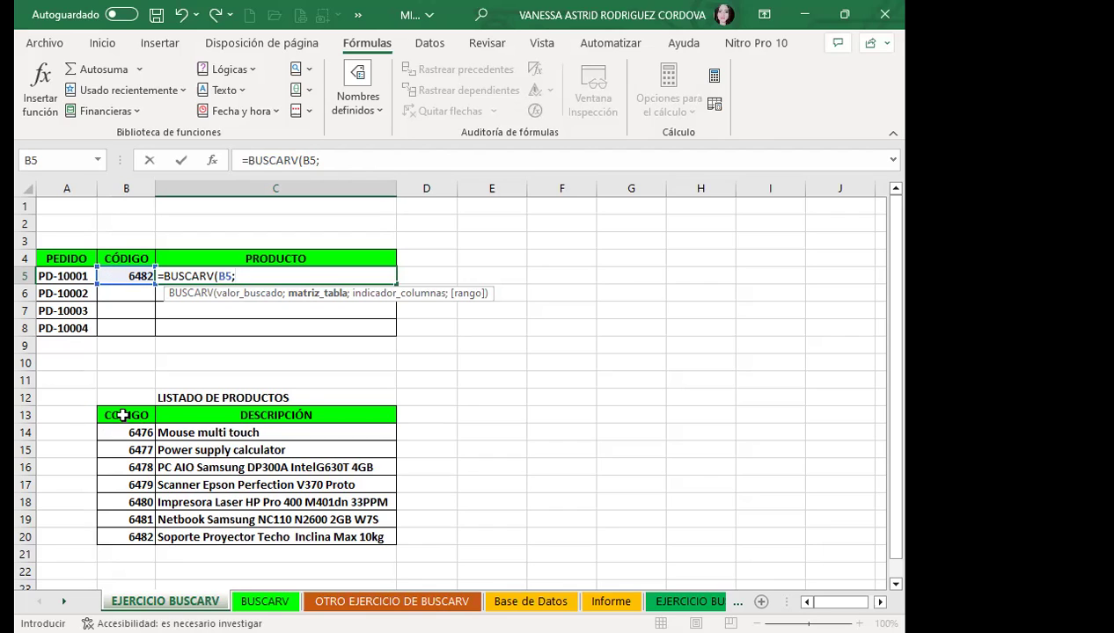
Step: Extend the C5 formula to =BUSCARV(B5;B13:C20; using the product list range
{"action": "left_click_drag", "start_coordinate": [117, 415], "coordinate": [184, 424]}
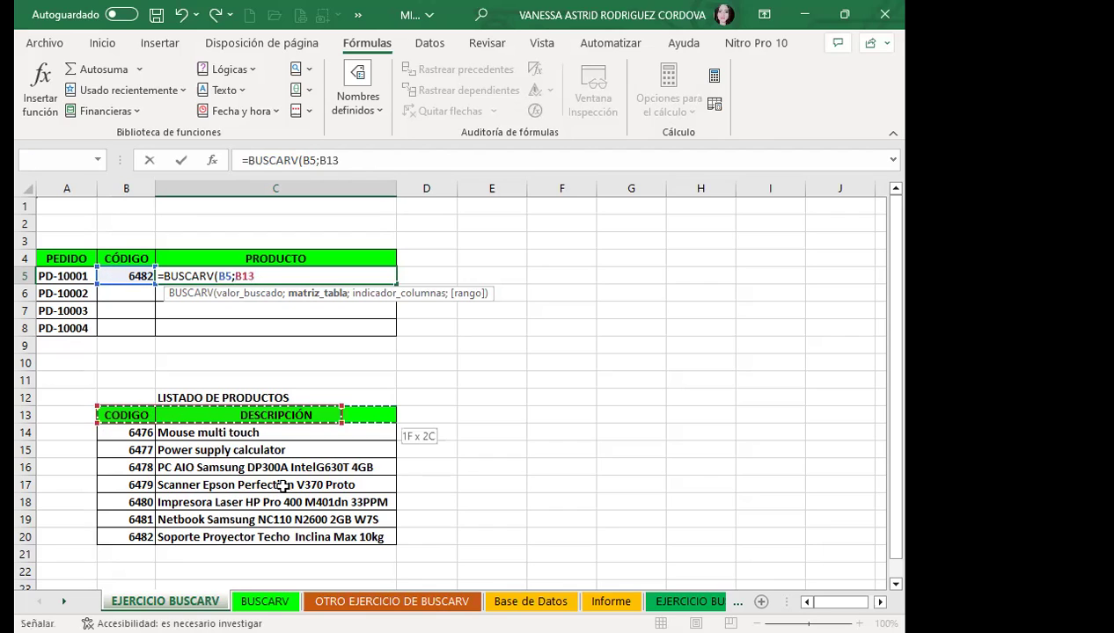
{"action": "left_click_drag", "start_coordinate": [281, 485], "coordinate": [276, 531]}
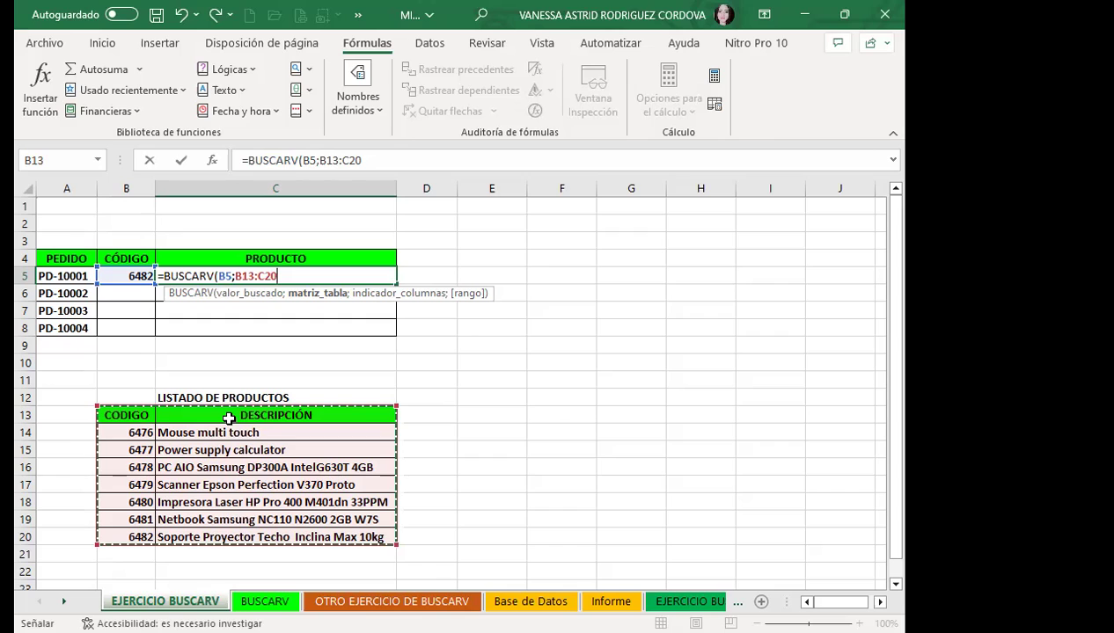
{"action": "type", "text": ";"}
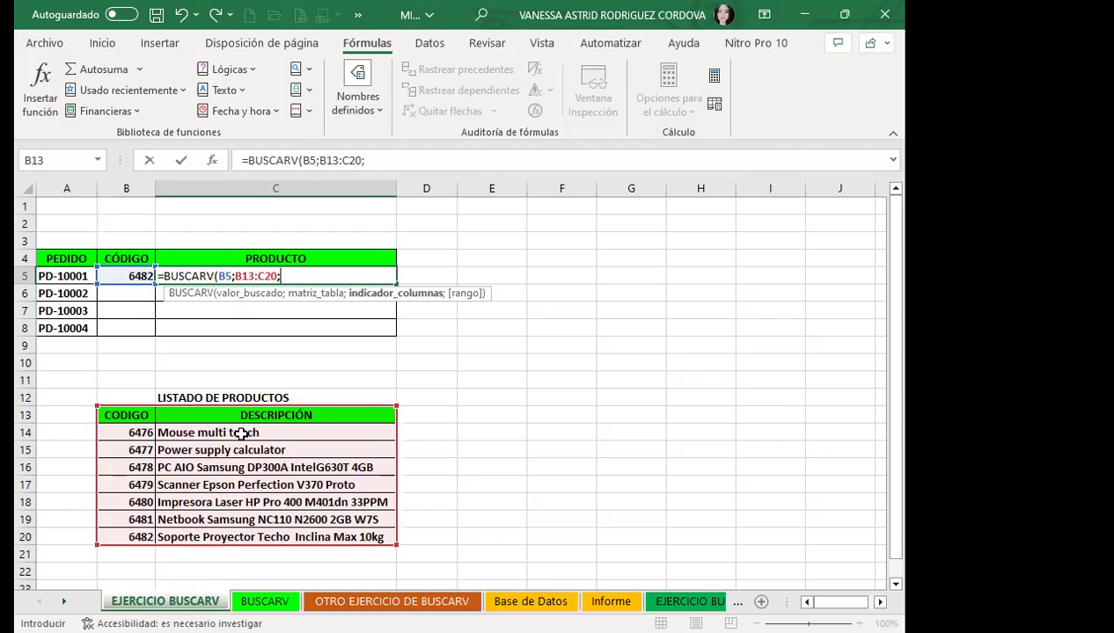
Step: Enter 2 as the BUSCARV column index so C5 returns the description column
{"action": "type", "text": "2"}
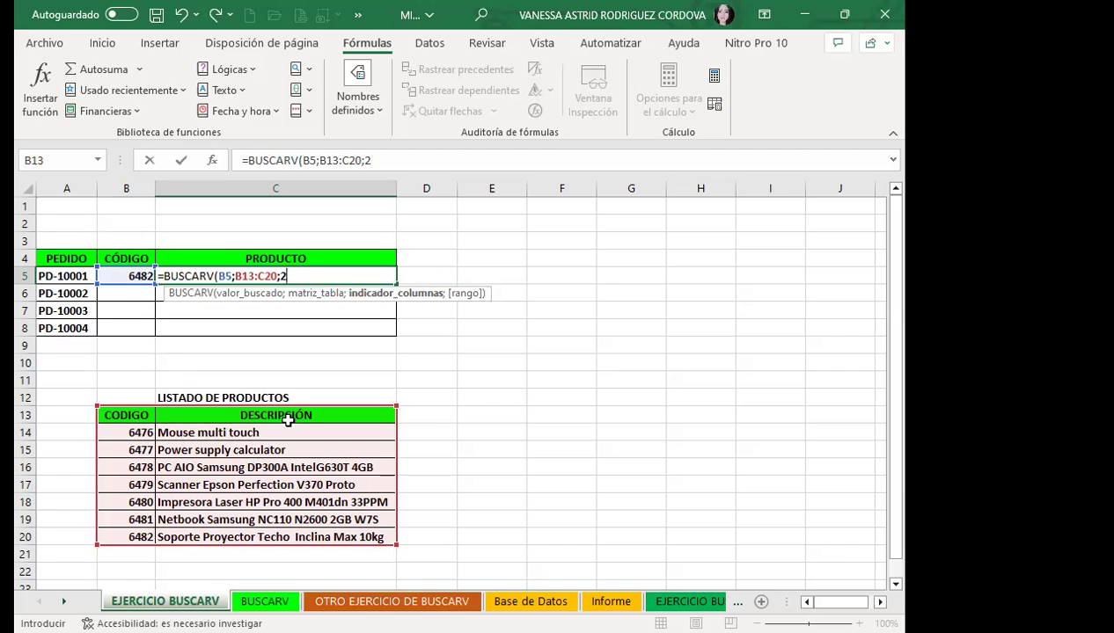
{"action": "type", "text": ";"}
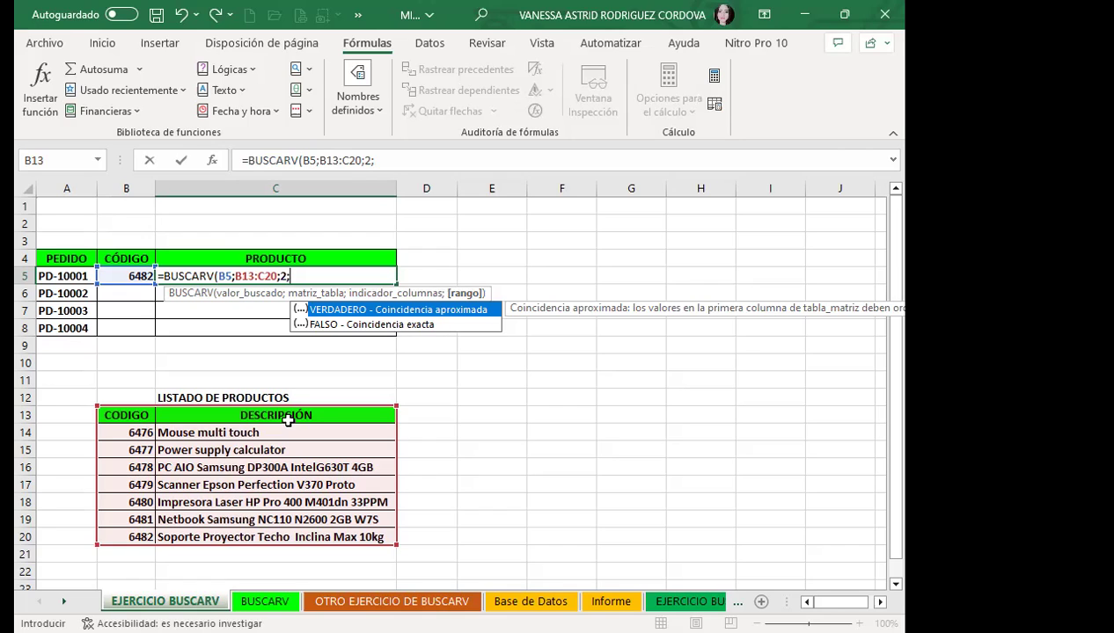
Step: Finish the formula with 0 for an exact match, so C5 shows the product for code 6482
{"action": "type", "text": "0"}
{"action": "type", "text": ")"}
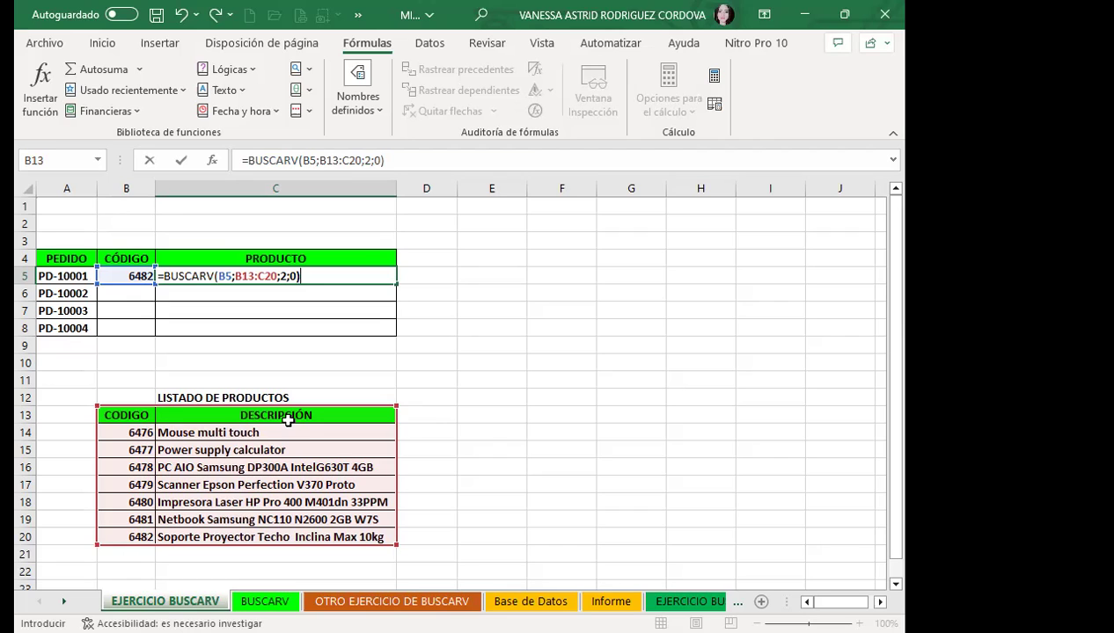
{"action": "key", "text": "Return"}
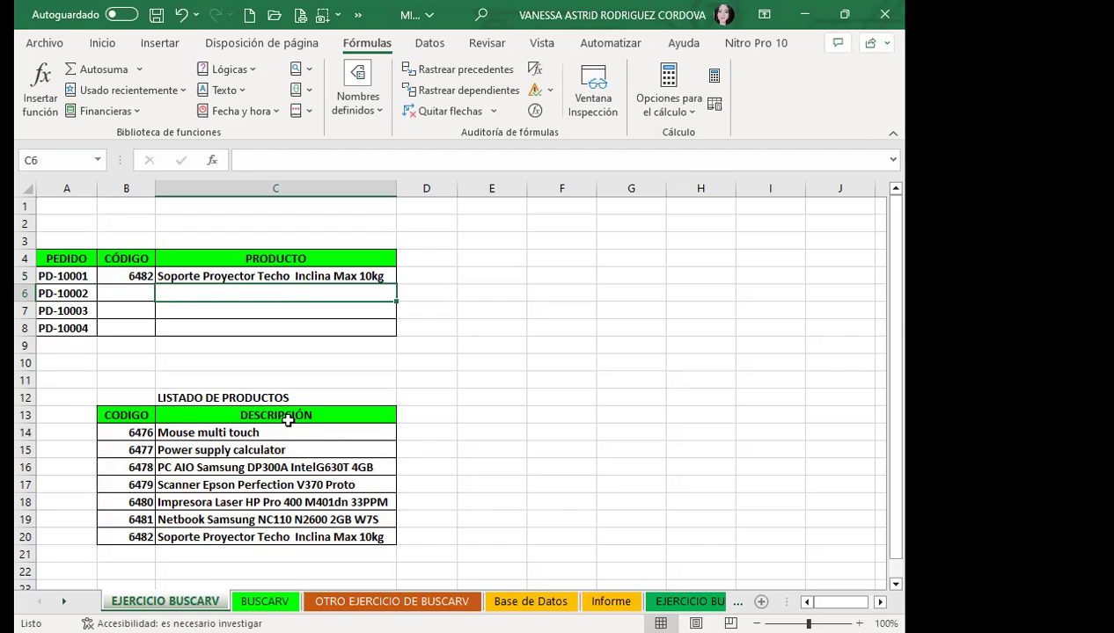
Step: Enter code 6480 in B6 for order PD-10002
{"action": "left_click", "coordinate": [322, 273]}
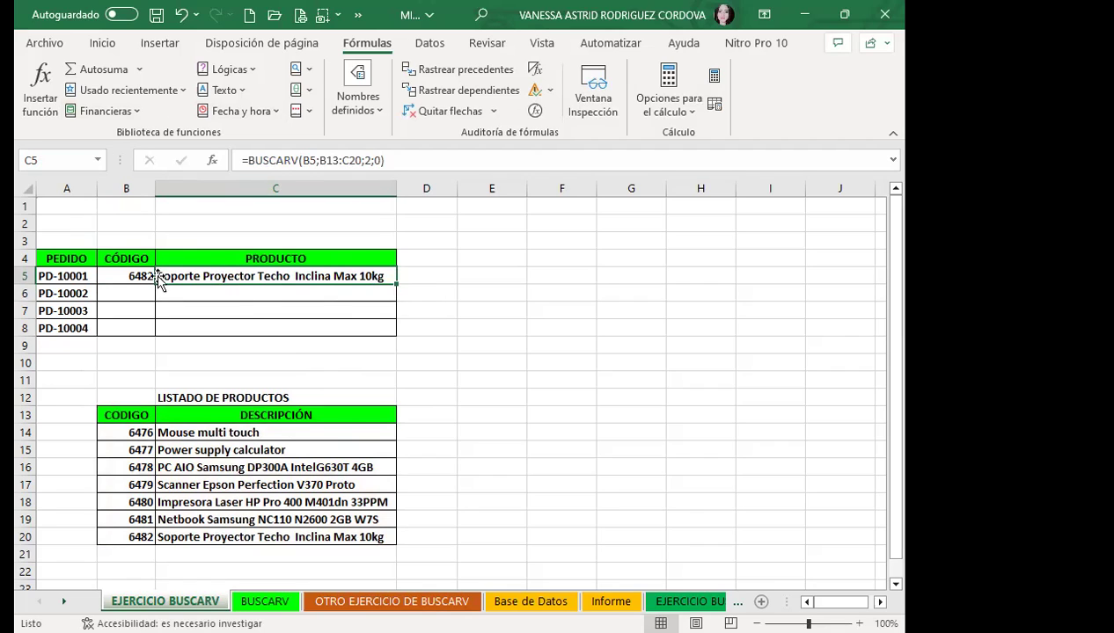
{"action": "left_click", "coordinate": [111, 294]}
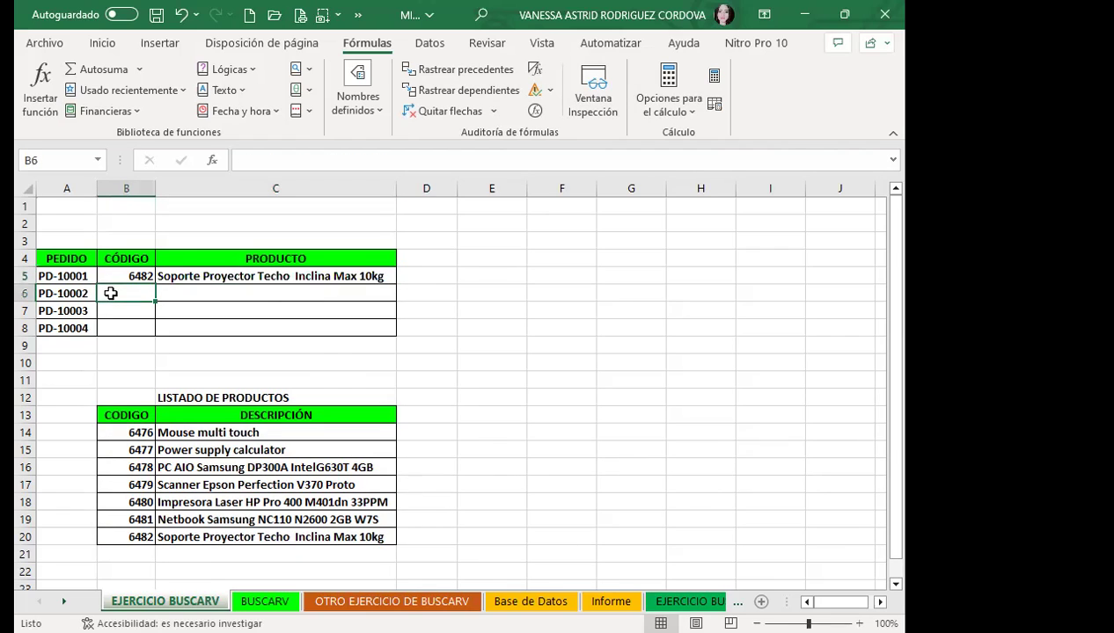
{"action": "type", "text": "6480"}
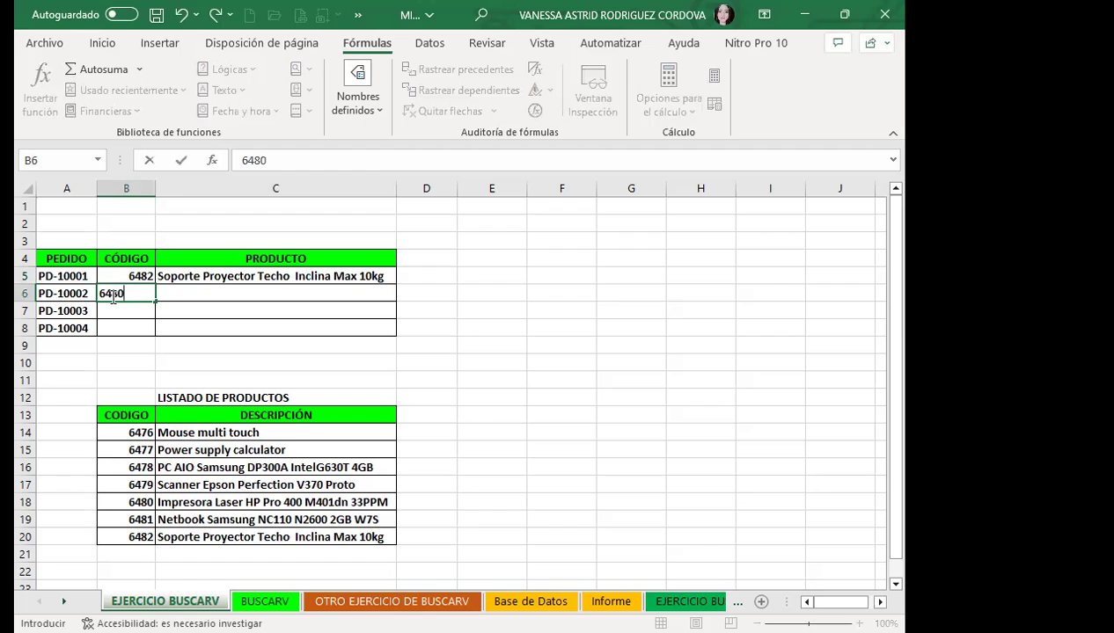
{"action": "key", "text": "Return"}
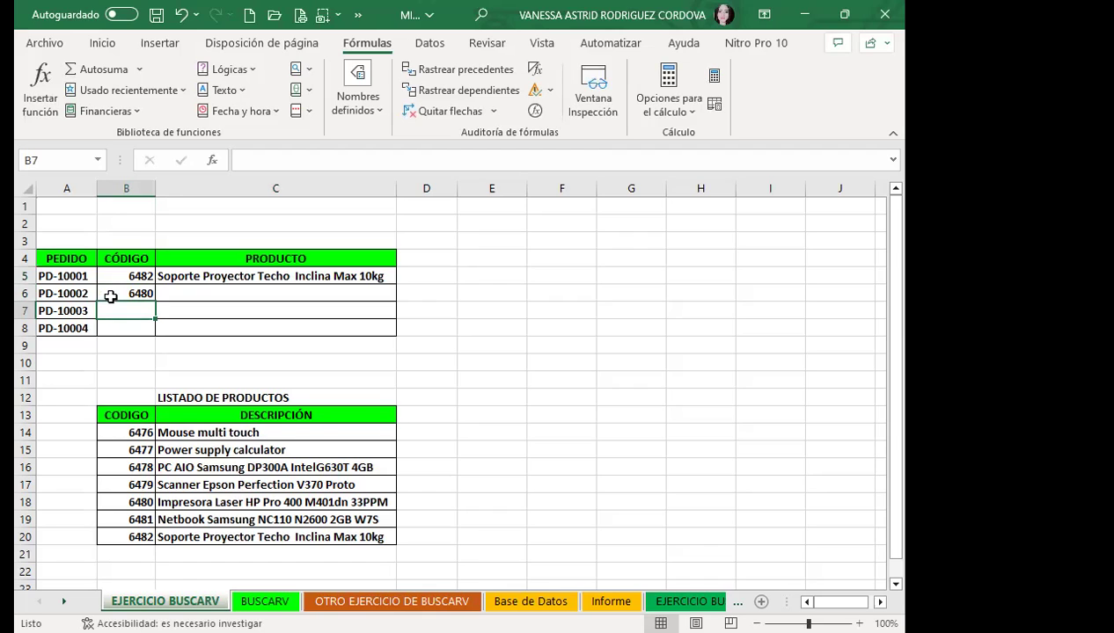
Step: Copy the C5 lookup formula down to C8, giving the HP printer in C6 and #N/D in C7:C8
{"action": "left_click", "coordinate": [264, 276]}
{"action": "left_click_drag", "start_coordinate": [397, 284], "coordinate": [397, 334]}
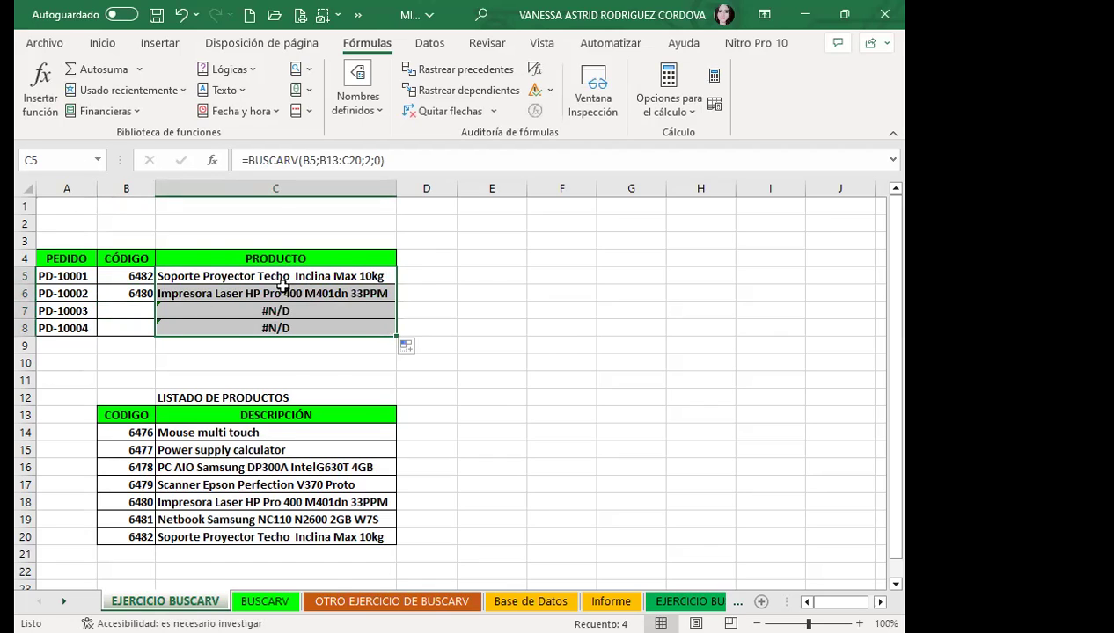
{"action": "left_click", "coordinate": [116, 309]}
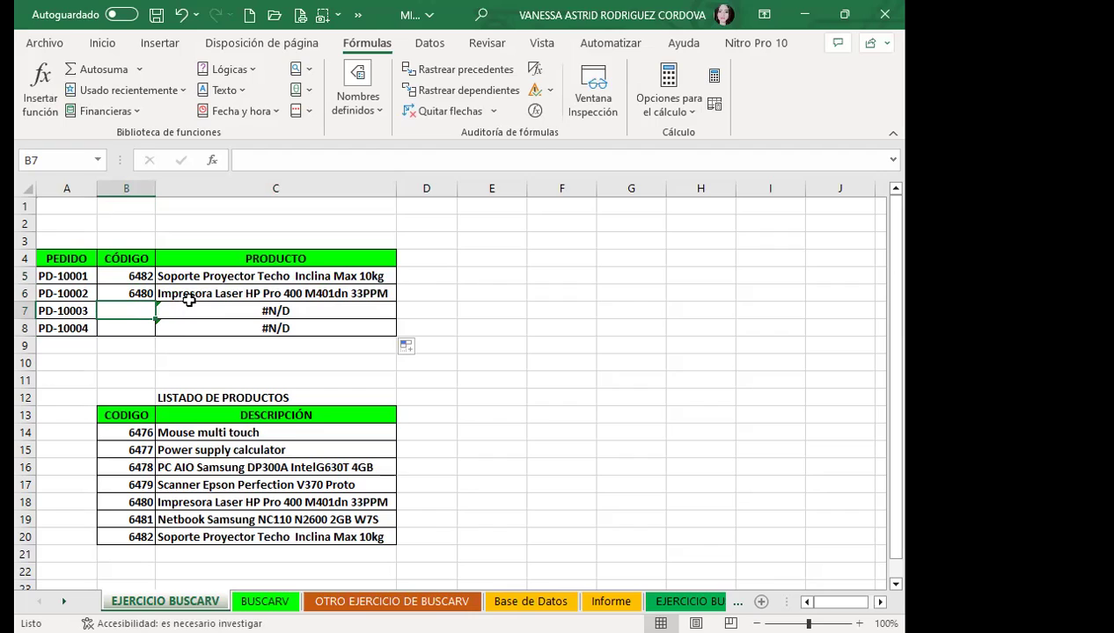
Step: Delete code 6480 from B6 so C6 falls back to #N/D
{"action": "left_click", "coordinate": [124, 332]}
{"action": "left_click", "coordinate": [129, 293]}
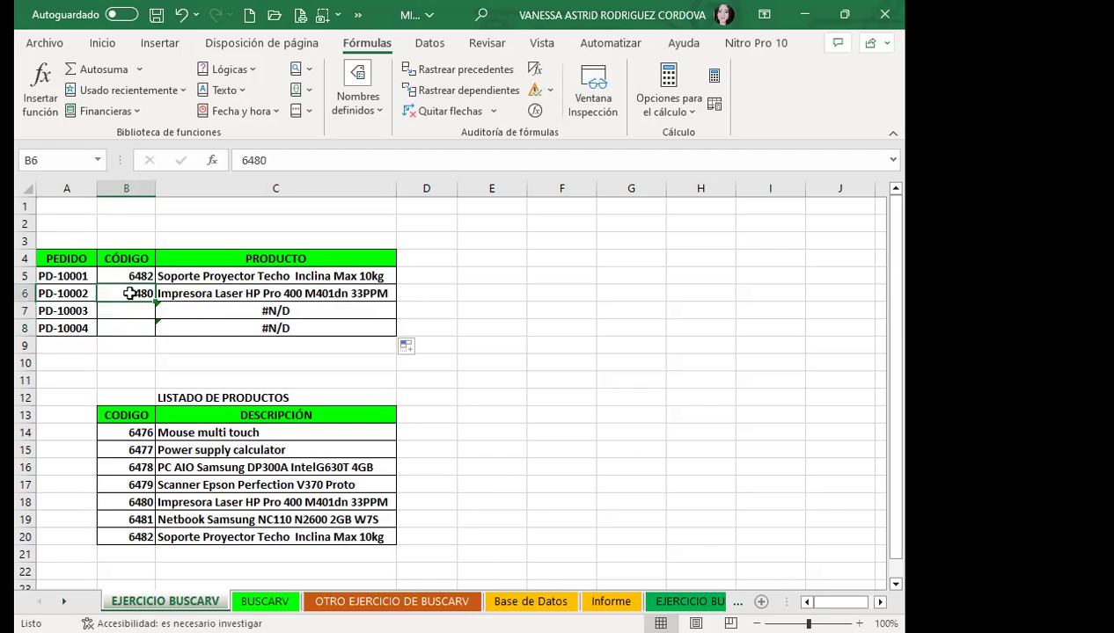
{"action": "key", "text": "Delete"}
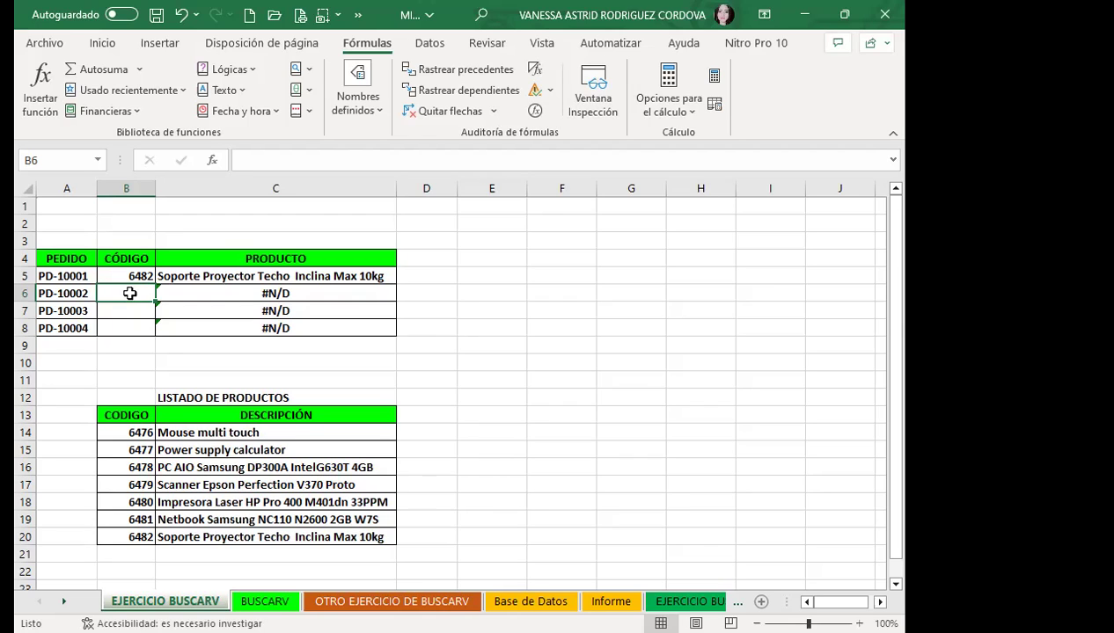
{"action": "left_click", "coordinate": [201, 274]}
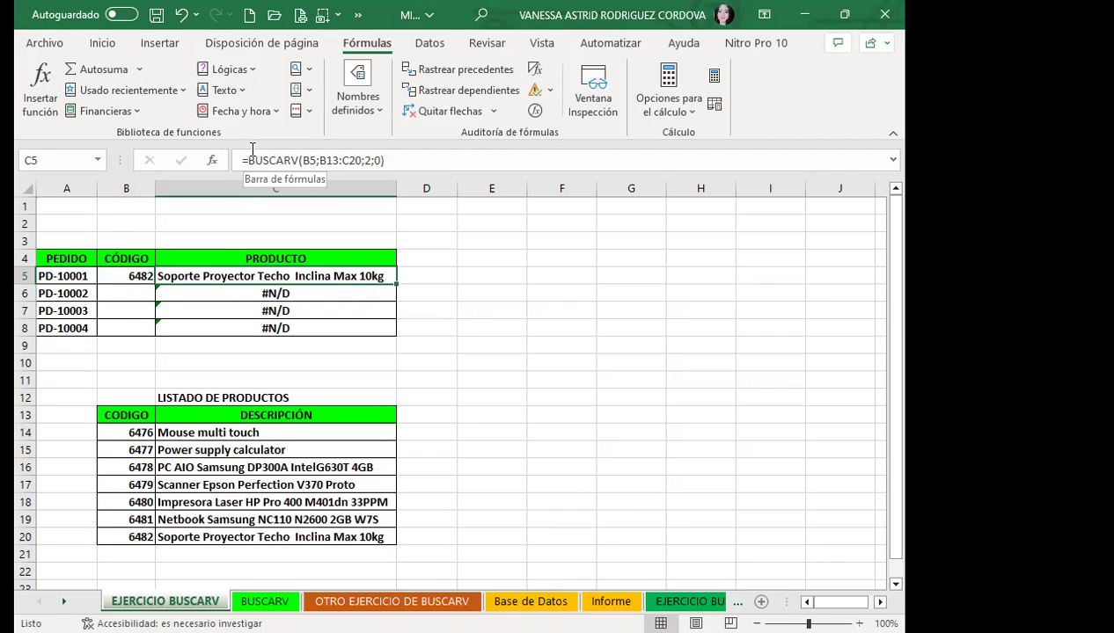
Step: Insert SI.ERROR( in front of BUSCARV in C5's formula
{"action": "left_click", "coordinate": [249, 162]}
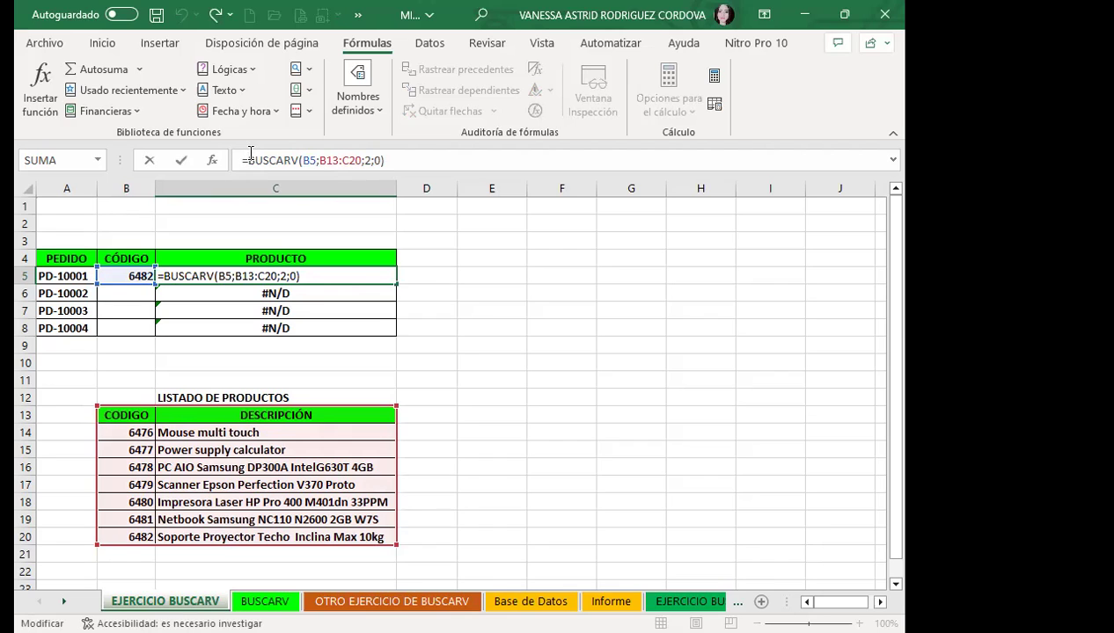
{"action": "type", "text": "SI"}
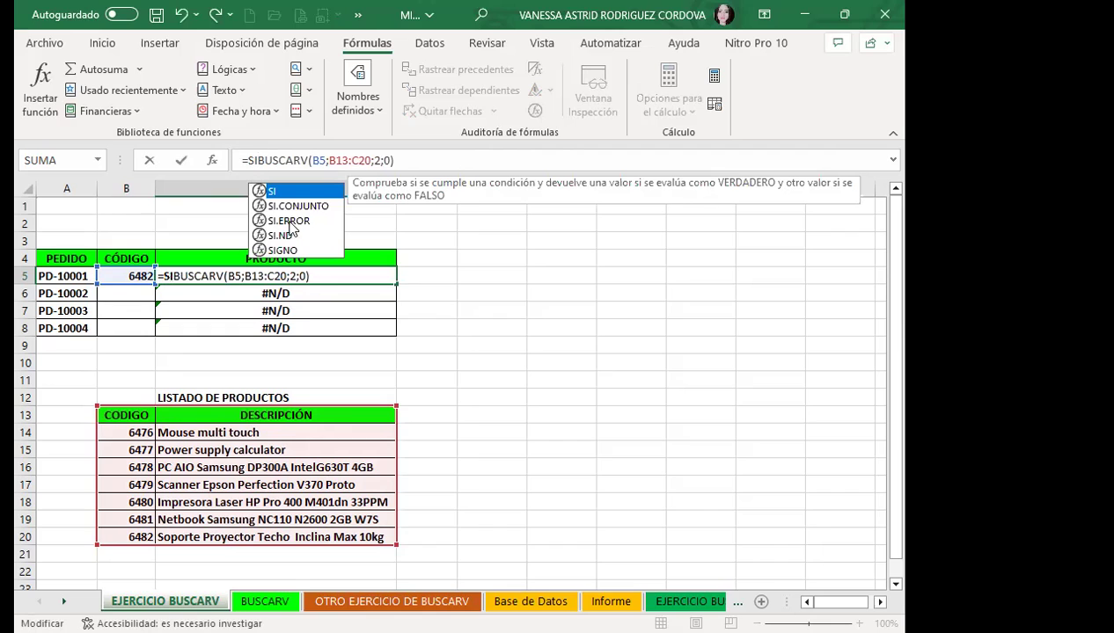
{"action": "double_click", "coordinate": [273, 215]}
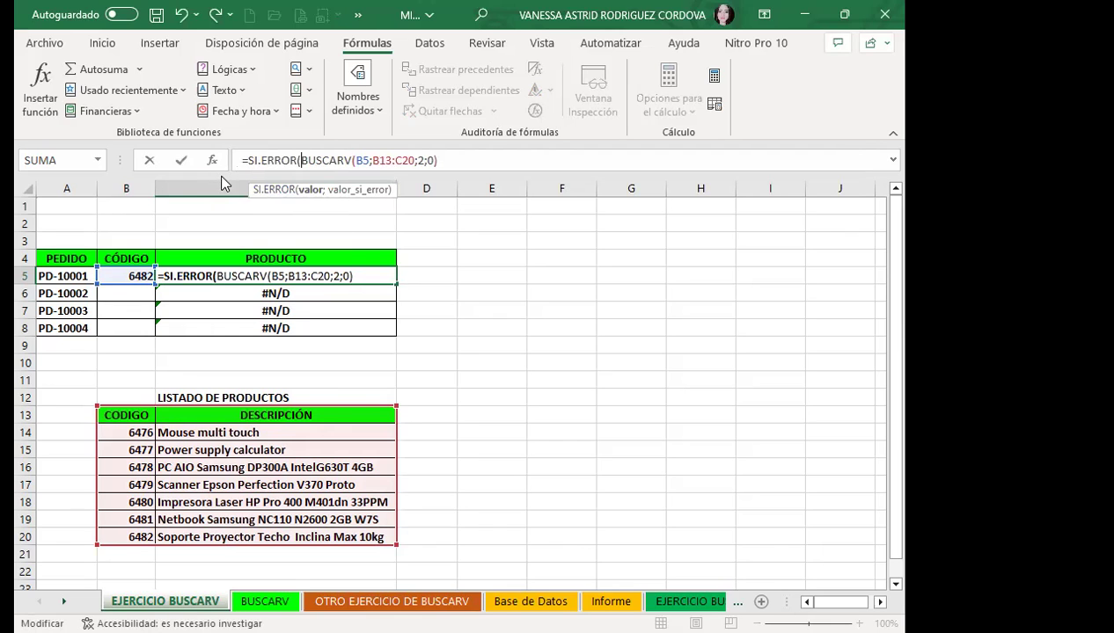
{"action": "left_click", "coordinate": [297, 161]}
Step: Add ;"NO HAY DATOS") as the error fallback and confirm C5's formula
{"action": "left_click", "coordinate": [439, 160]}
{"action": "type", "text": ";"}
{"action": "type", "text": "\""}
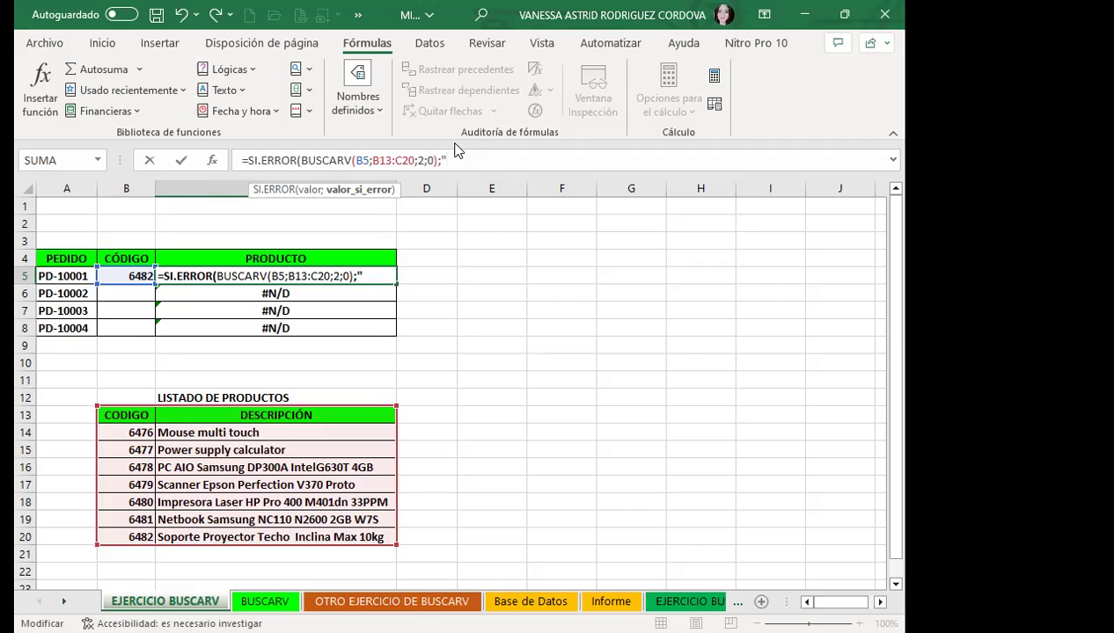
{"action": "type", "text": "NP"}
{"action": "key", "text": "BackSpace"}
{"action": "type", "text": "O"}
{"action": "type", "text": " HAY DATOS"}
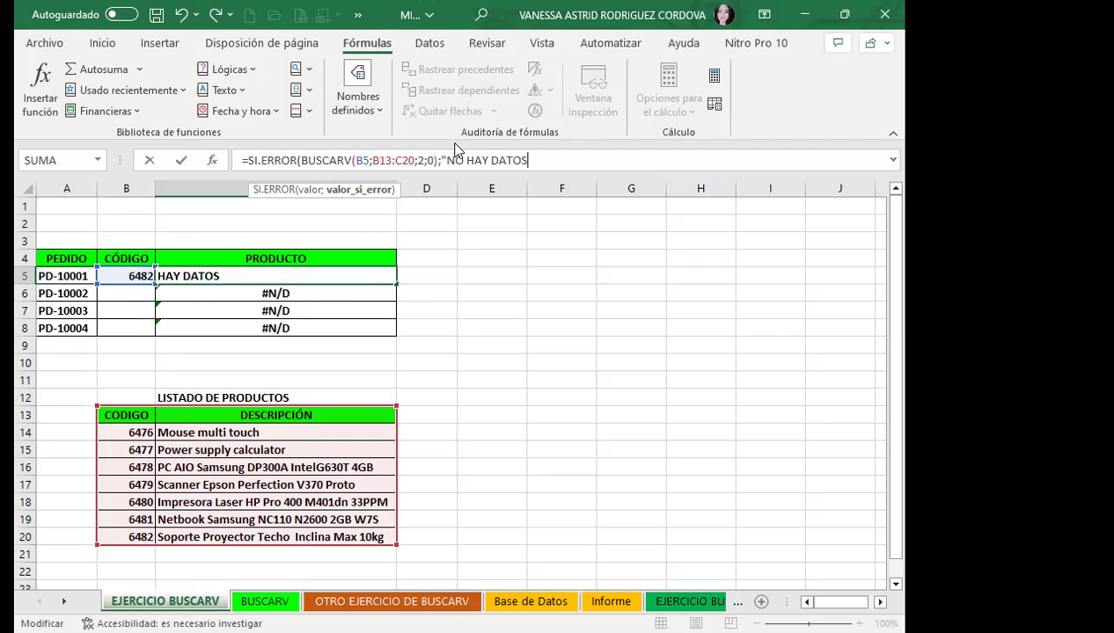
{"action": "type", "text": "\""}
{"action": "type", "text": ")"}
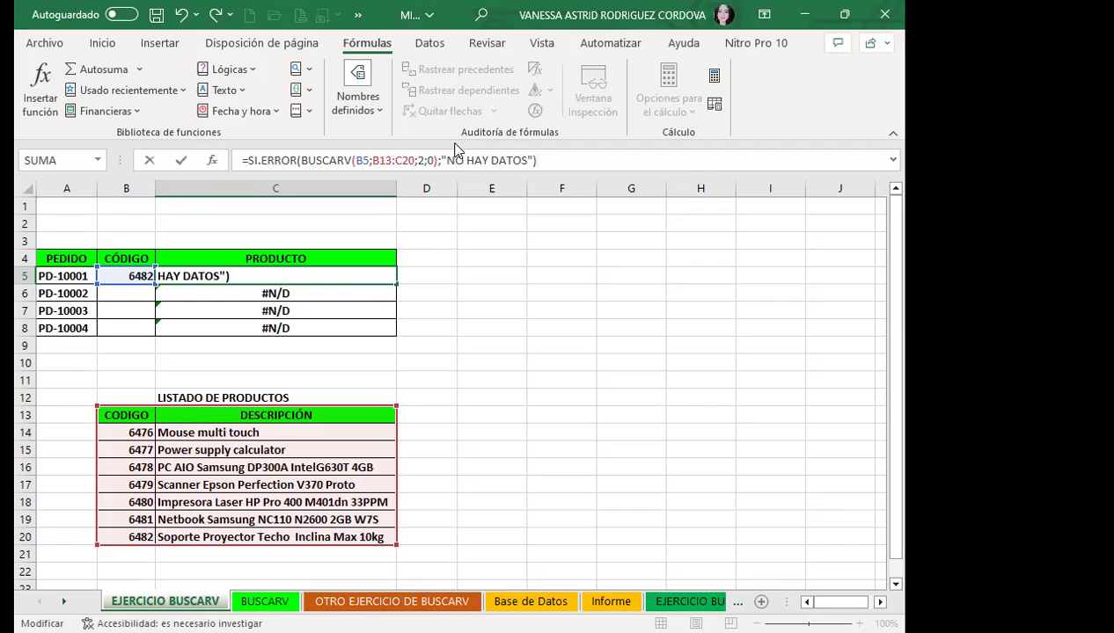
{"action": "key", "text": "Return"}
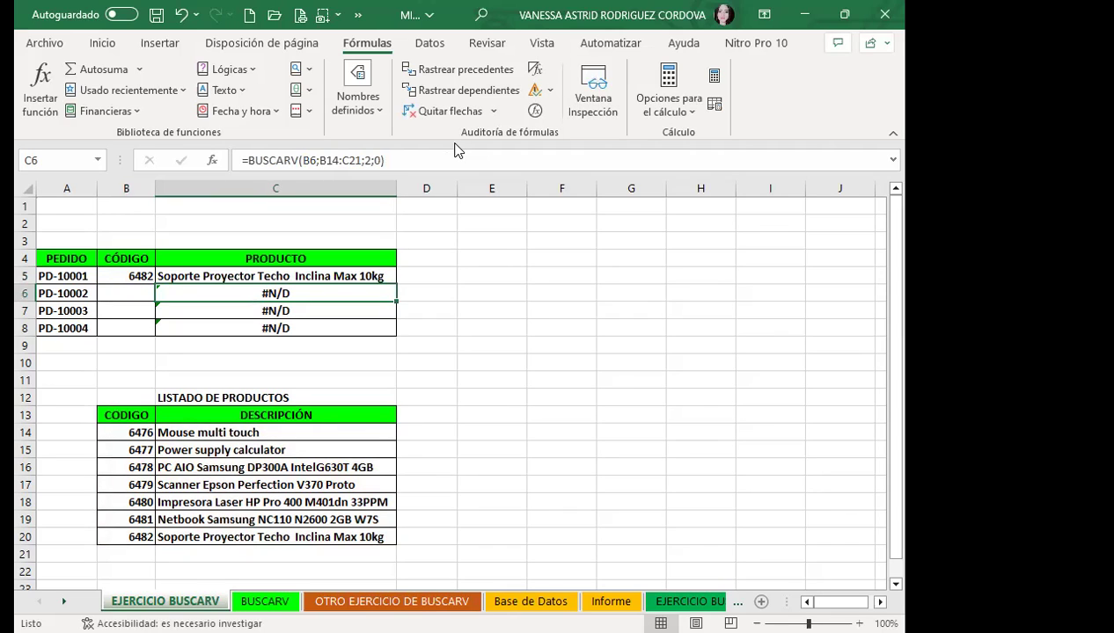
Step: Fill C5's SI.ERROR formula down to C8, then open C6's formula for editing
{"action": "left_click", "coordinate": [348, 273]}
{"action": "left_click_drag", "start_coordinate": [397, 285], "coordinate": [396, 328]}
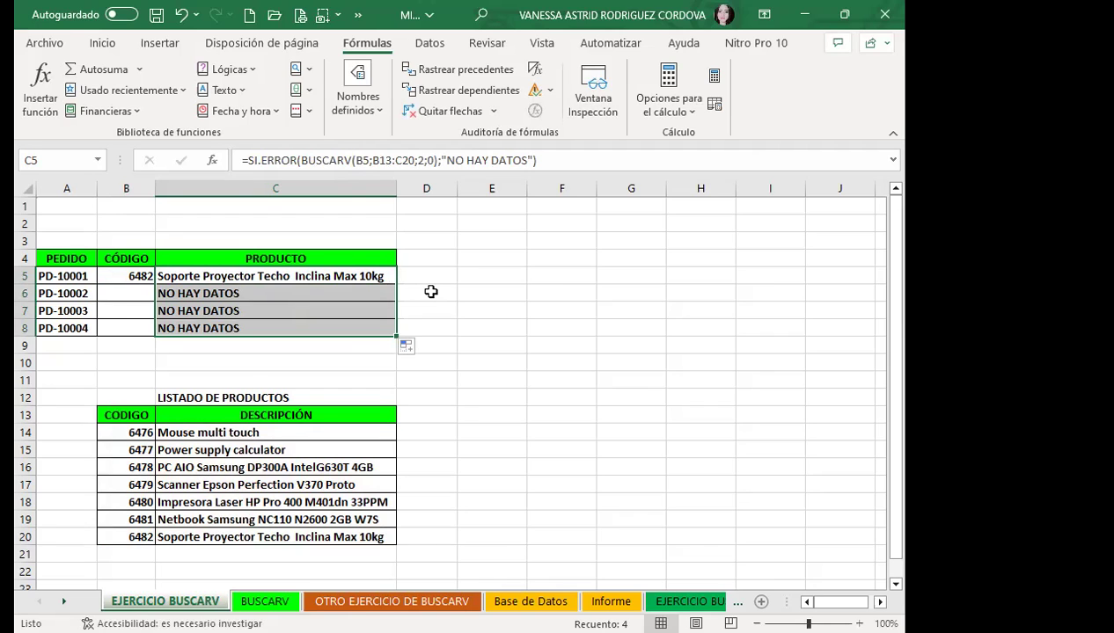
{"action": "left_click", "coordinate": [304, 296]}
{"action": "left_click", "coordinate": [529, 158]}
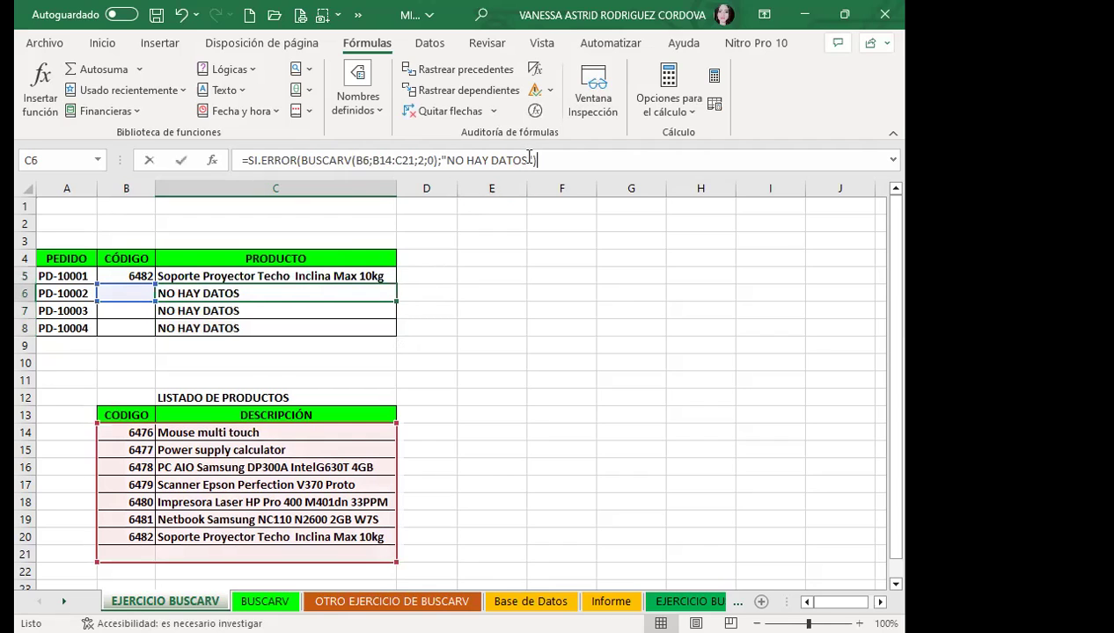
Step: Replace C6's "NO HAY DATOS" fallback with a blank space so C6 appears empty
{"action": "key", "text": "Left"}
{"action": "key", "text": "Left"}
{"action": "key", "text": "BackSpace"}
{"action": "key", "text": "BackSpace"}
{"action": "key", "text": "BackSpace"}
{"action": "key", "text": "BackSpace"}
{"action": "key", "text": "BackSpace"}
{"action": "key", "text": "BackSpace"}
{"action": "key", "text": "BackSpace"}
{"action": "key", "text": "BackSpace"}
{"action": "key", "text": "BackSpace"}
{"action": "key", "text": "BackSpace"}
{"action": "key", "text": "BackSpace"}
{"action": "key", "text": "BackSpace"}
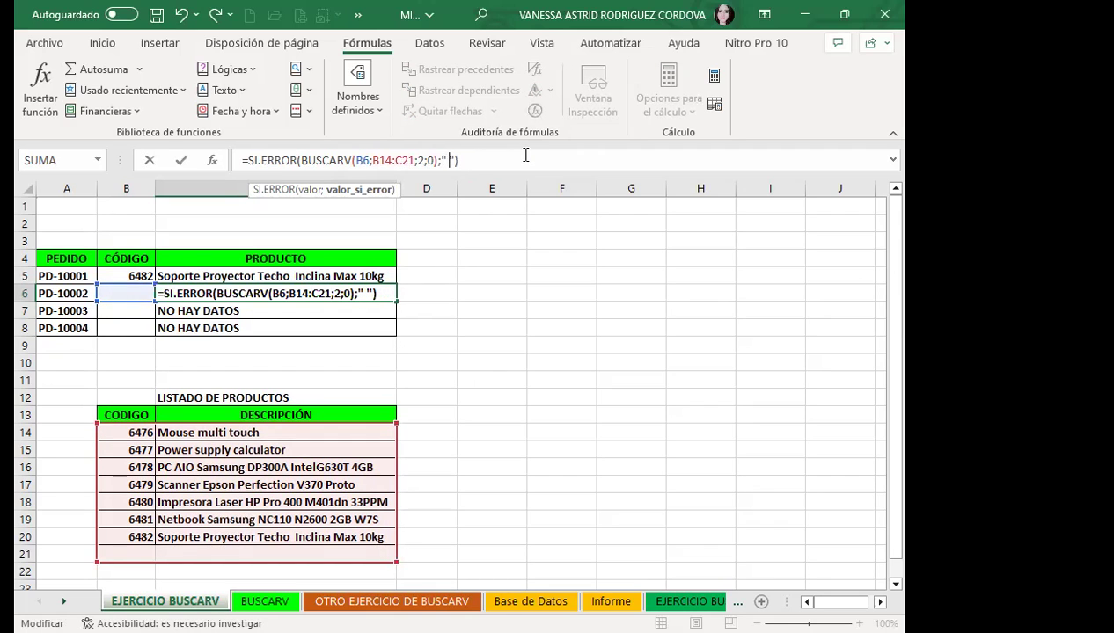
{"action": "key", "text": "Return"}
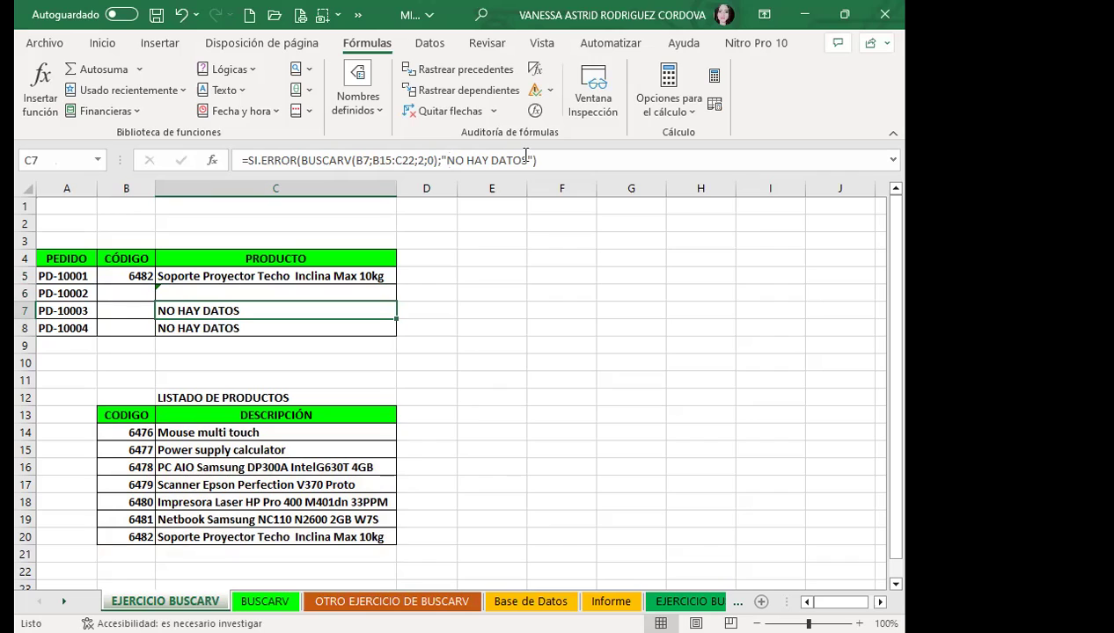
Step: Enter code 6476 in B6 so C6 shows Mouse multi touch, then view C6's warning options
{"action": "left_click", "coordinate": [115, 291]}
{"action": "type", "text": "64"}
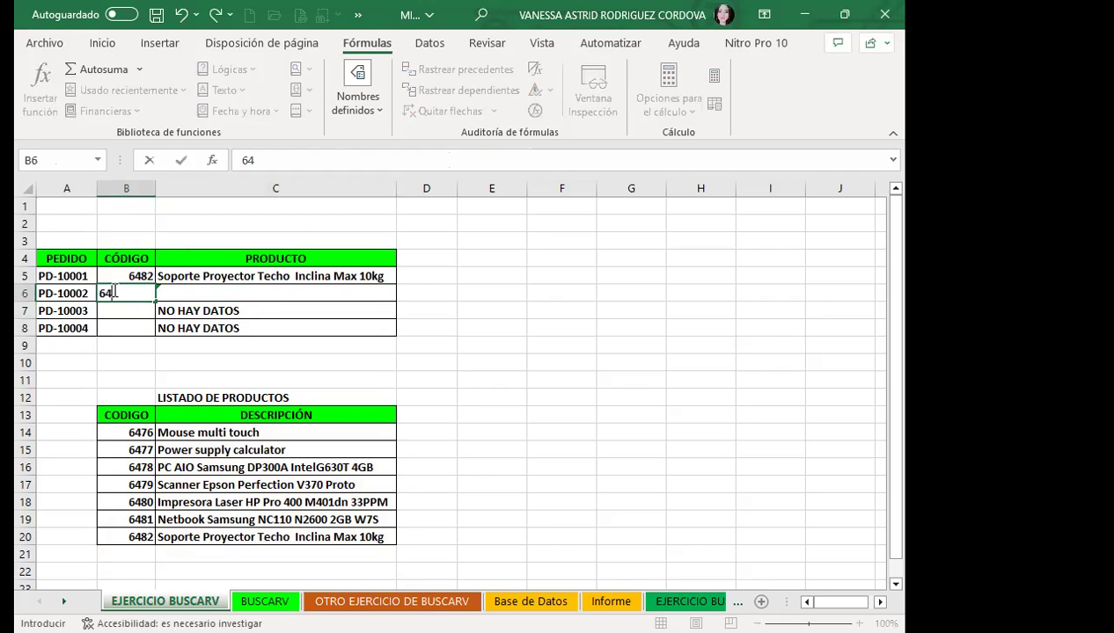
{"action": "type", "text": "7"}
{"action": "type", "text": "6"}
{"action": "key", "text": "Return"}
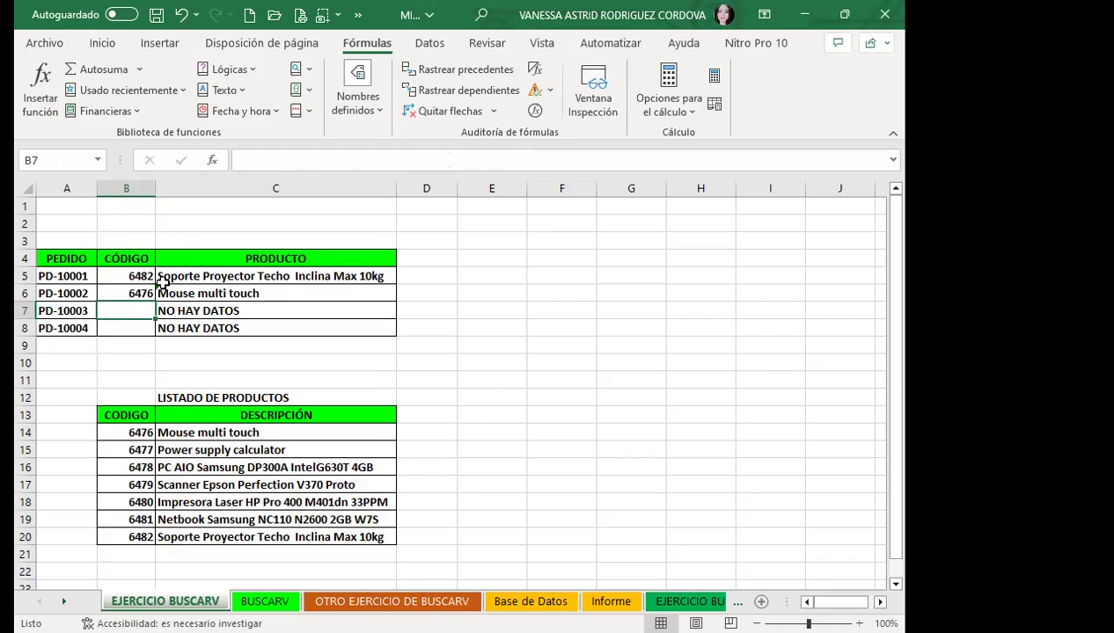
{"action": "left_click", "coordinate": [160, 293]}
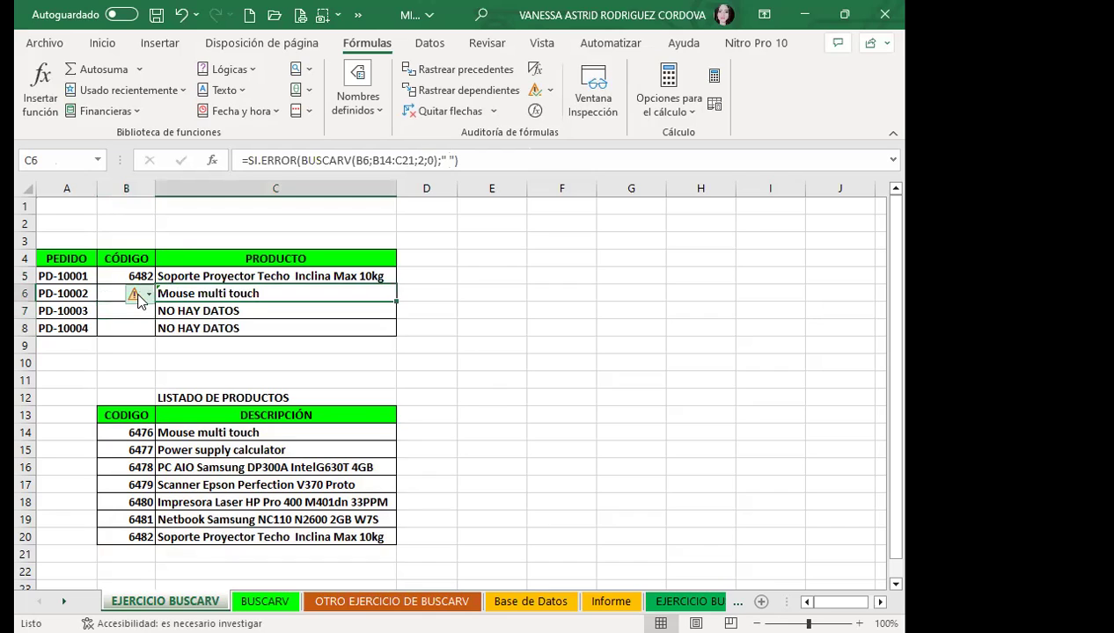
{"action": "left_click", "coordinate": [147, 295]}
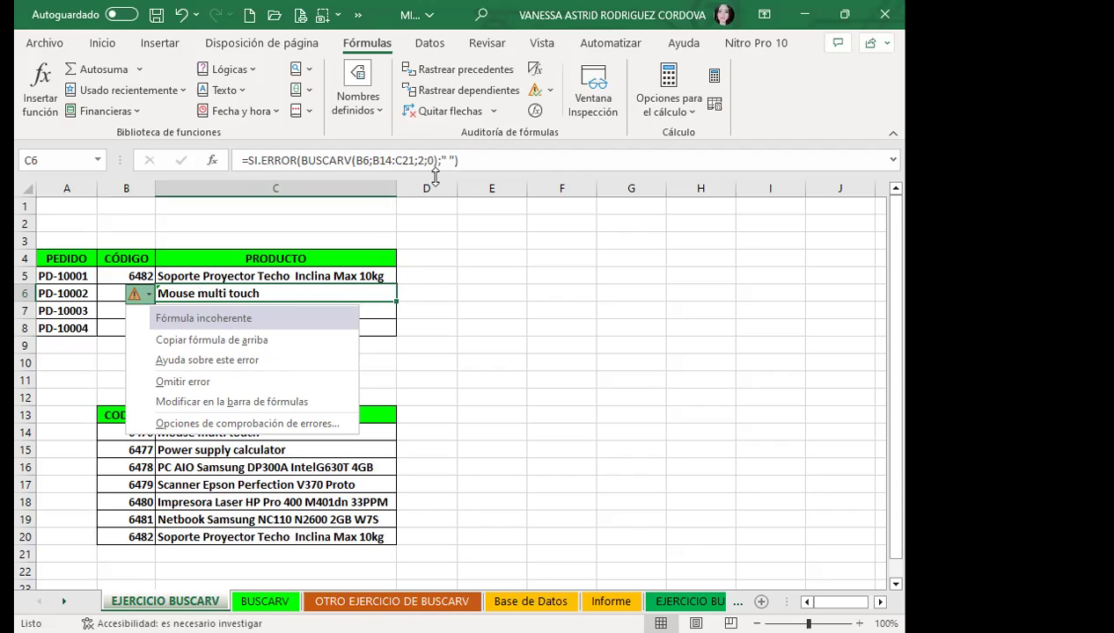
Step: Refill C5's NO HAY DATOS lookup formula down through C8
{"action": "left_click", "coordinate": [354, 301]}
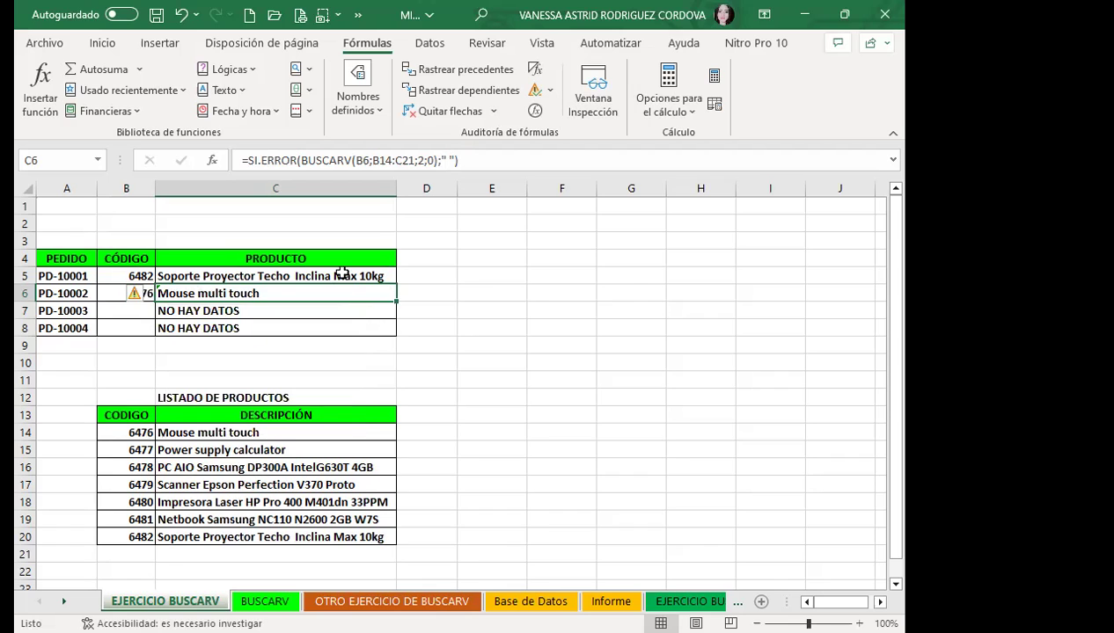
{"action": "left_click", "coordinate": [341, 274]}
{"action": "left_click_drag", "start_coordinate": [395, 284], "coordinate": [390, 336]}
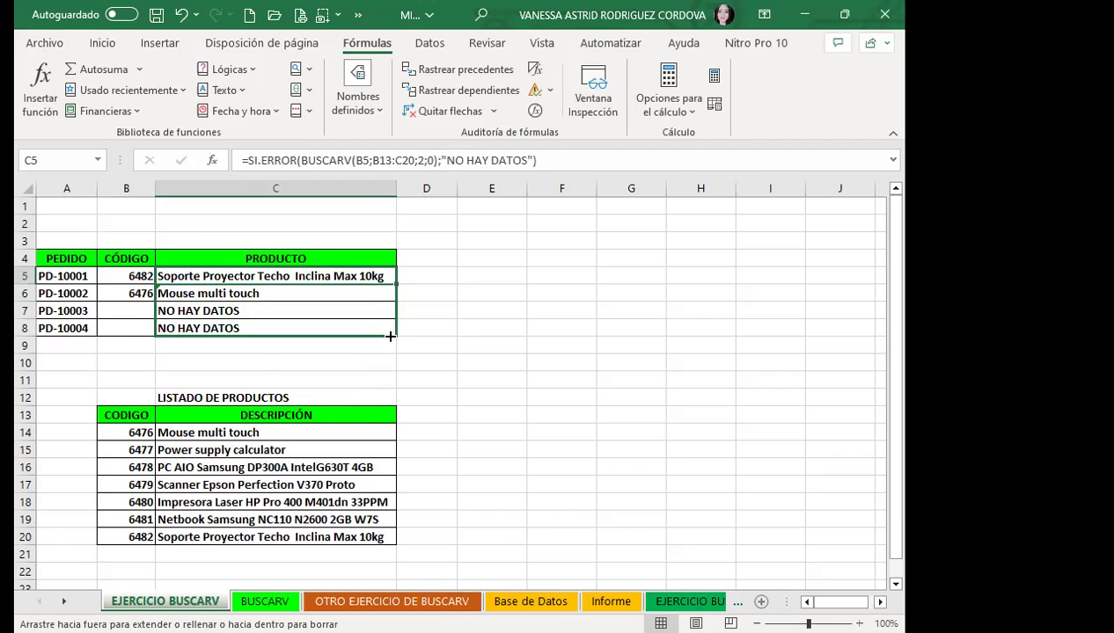
{"action": "left_click", "coordinate": [280, 291]}
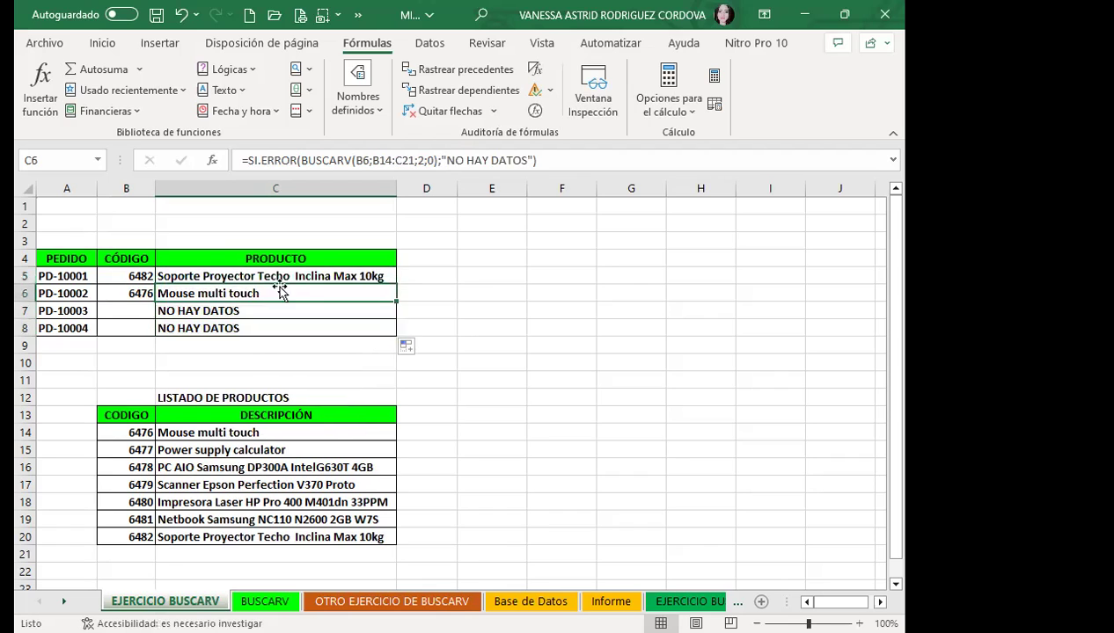
Step: Clear the code from B6 and start entering the new code 6479 there
{"action": "left_click", "coordinate": [127, 292]}
{"action": "key", "text": "Delete"}
{"action": "key", "text": "Down"}
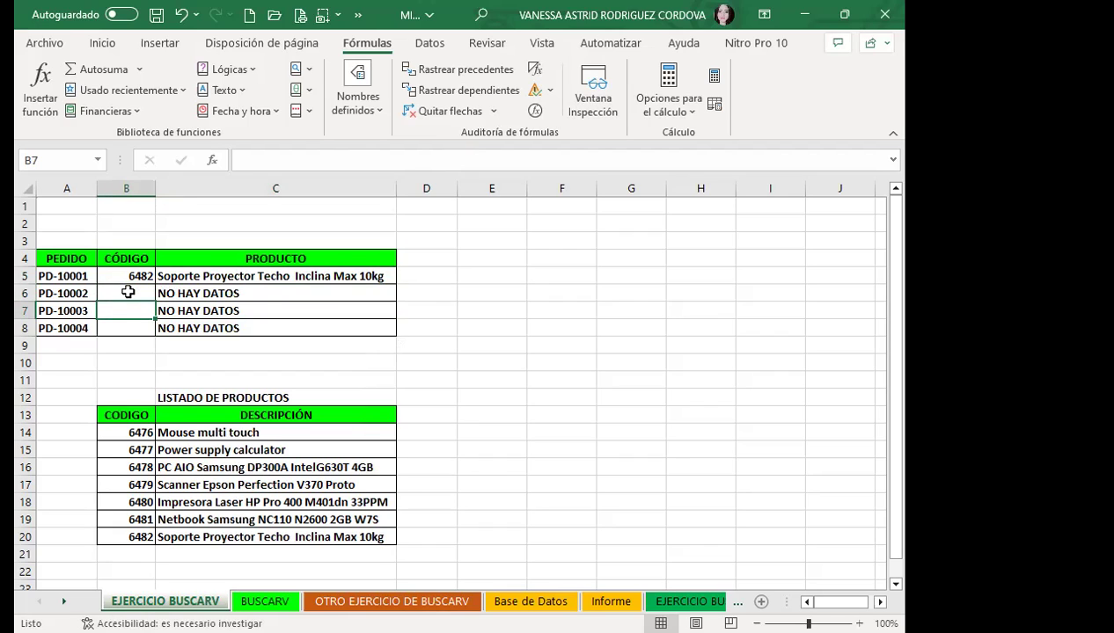
{"action": "left_click", "coordinate": [127, 292]}
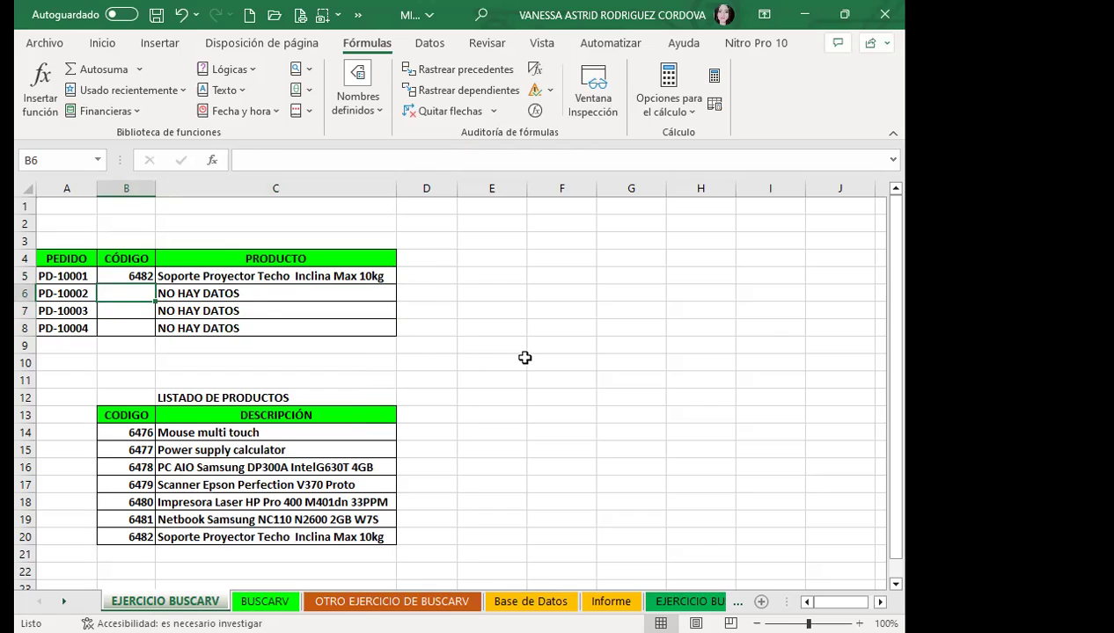
{"action": "type", "text": "64"}
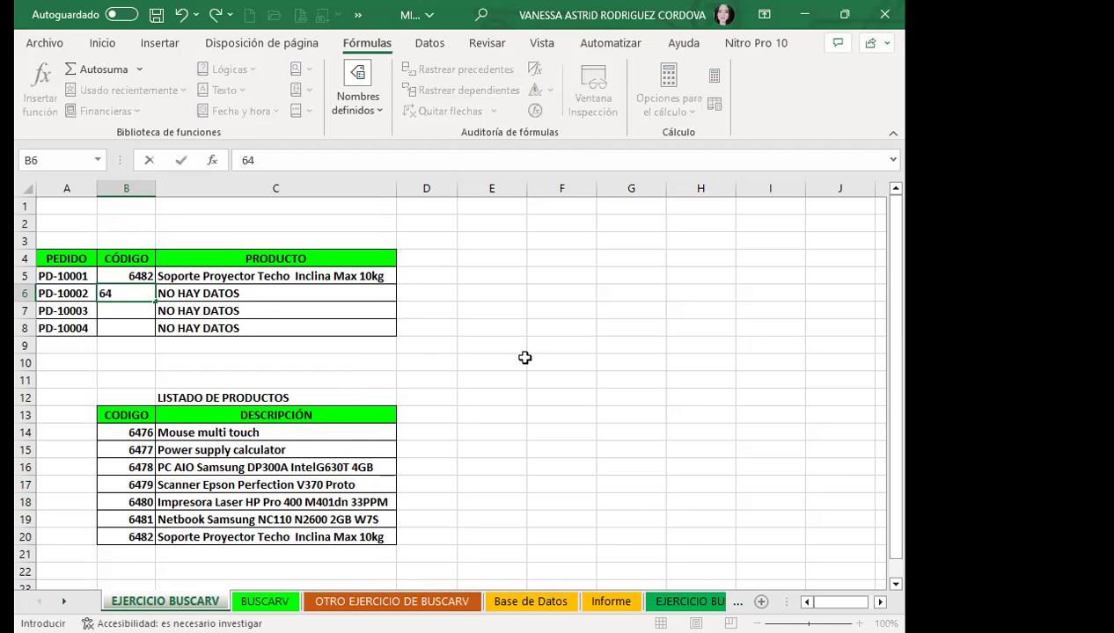
{"action": "type", "text": "79"}
Step: Enter codes 6479, 6481 and 6476 in B6:B8 for orders PD-10002 to PD-10004
{"action": "key", "text": "Return"}
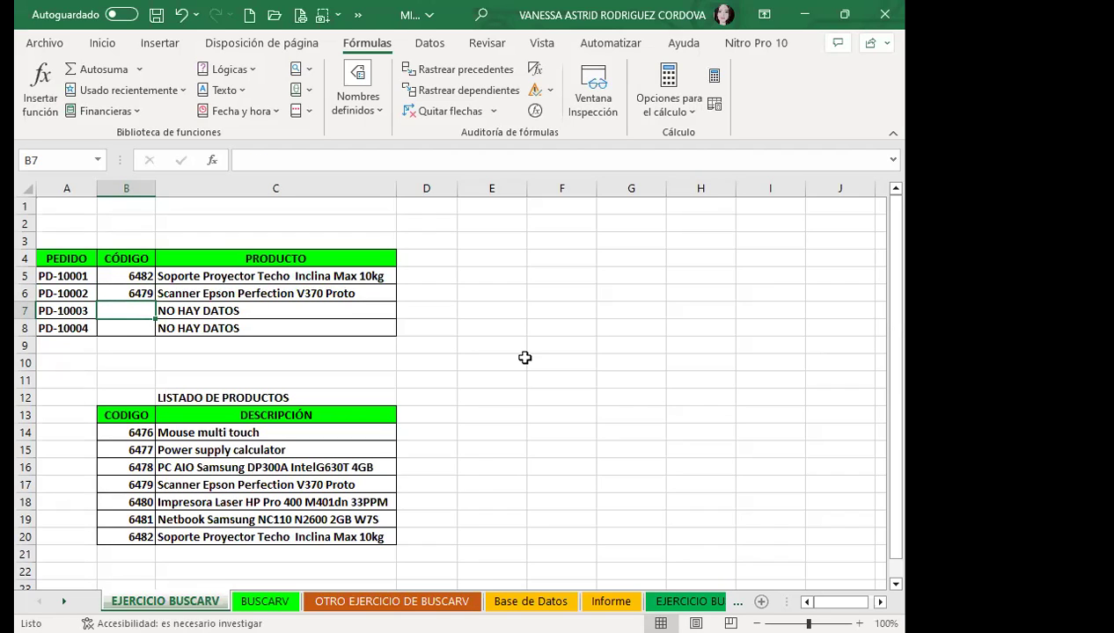
{"action": "type", "text": "64"}
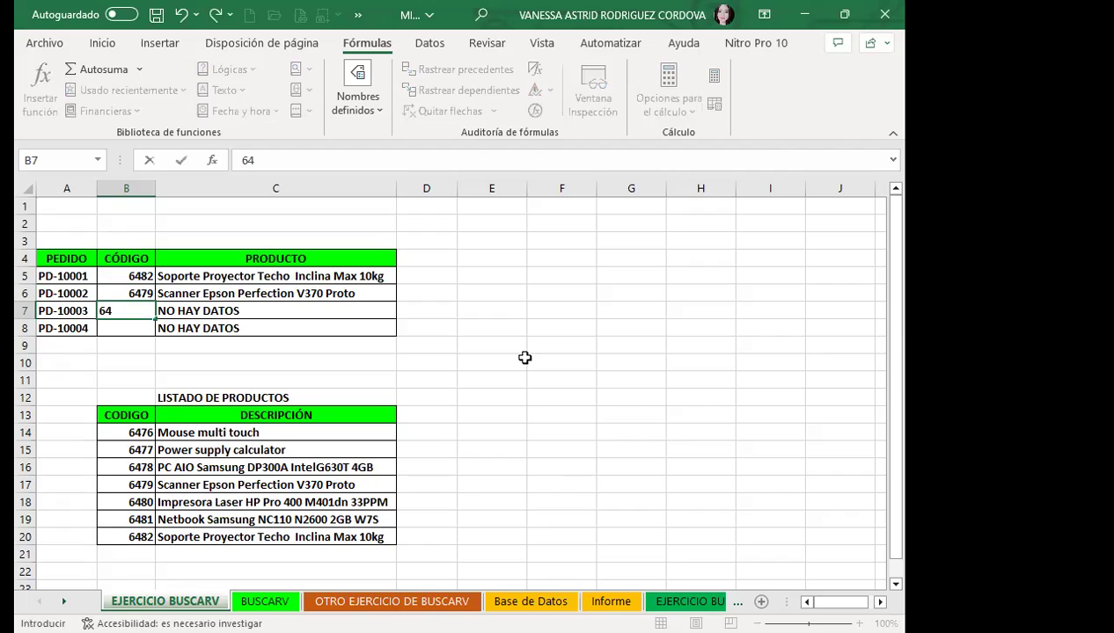
{"action": "type", "text": "81"}
{"action": "key", "text": "Return"}
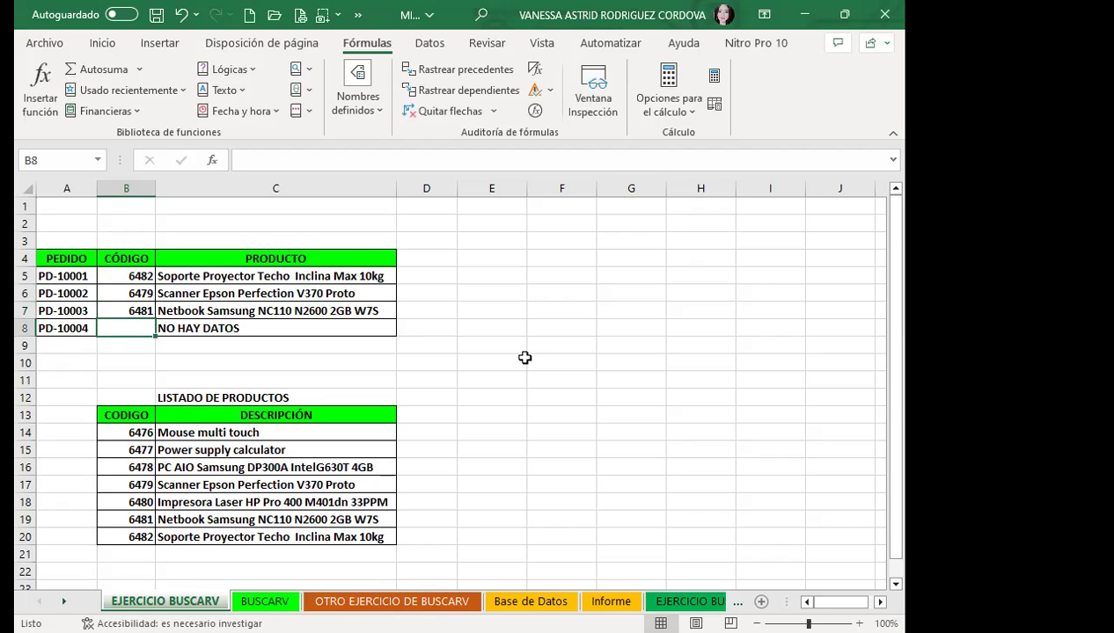
{"action": "type", "text": "6476"}
{"action": "key", "text": "Return"}
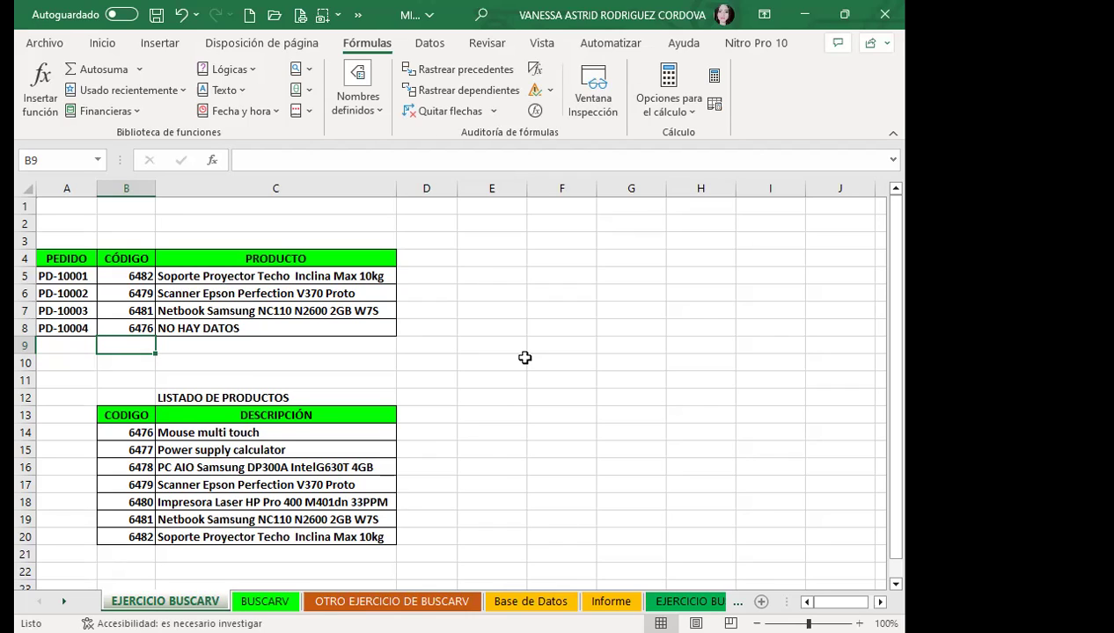
{"action": "left_click", "coordinate": [120, 276]}
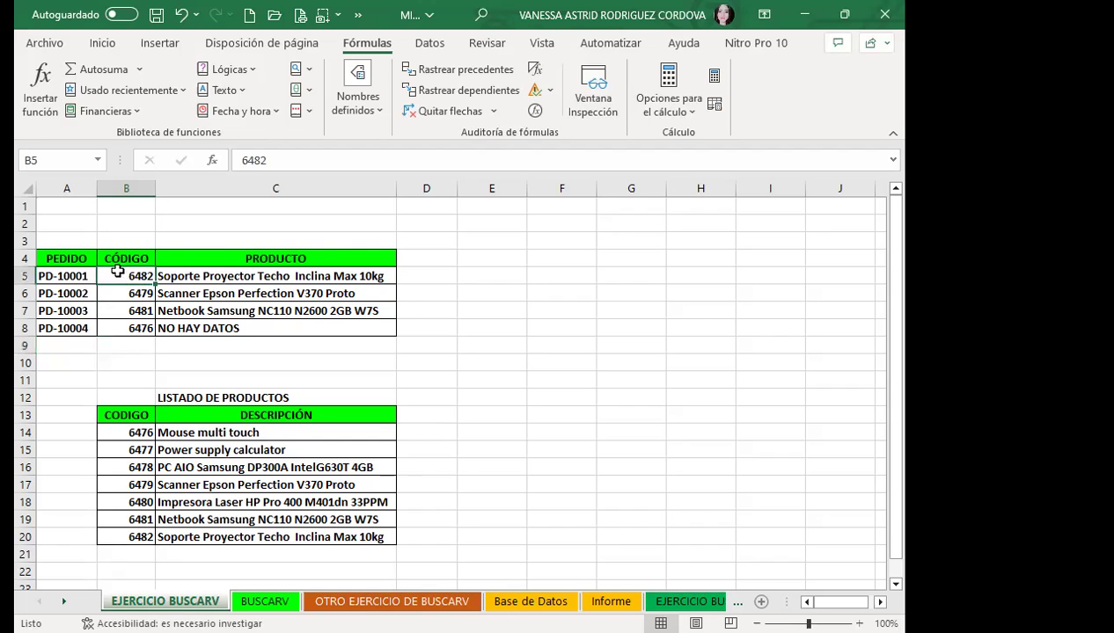
{"action": "type", "text": "0000"}
{"action": "key", "text": "Return"}
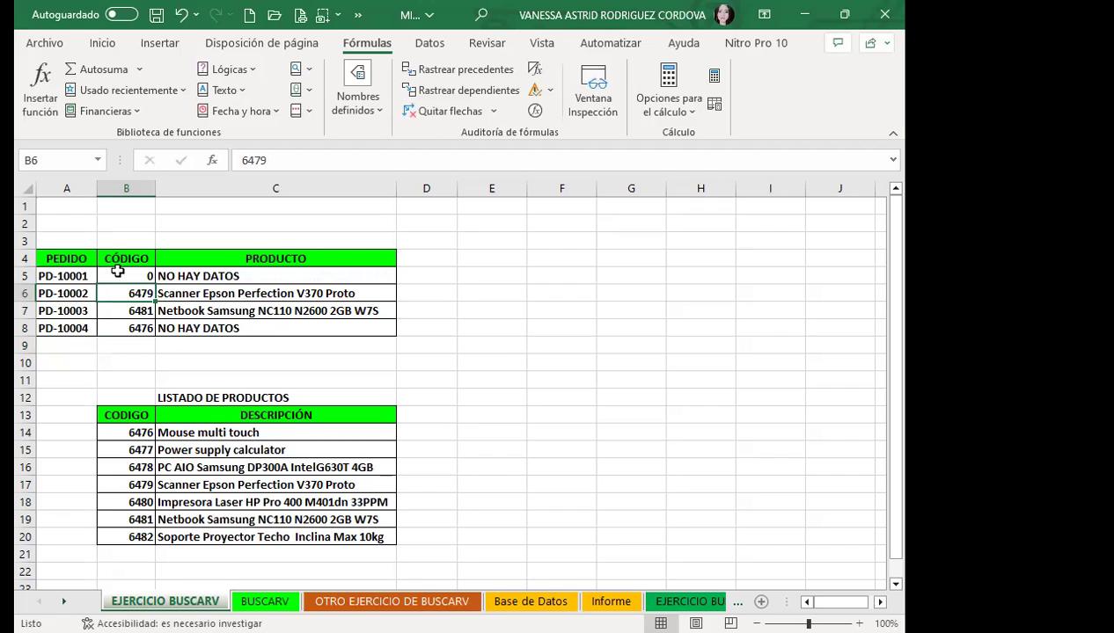
{"action": "key", "text": "ctrl+z"}
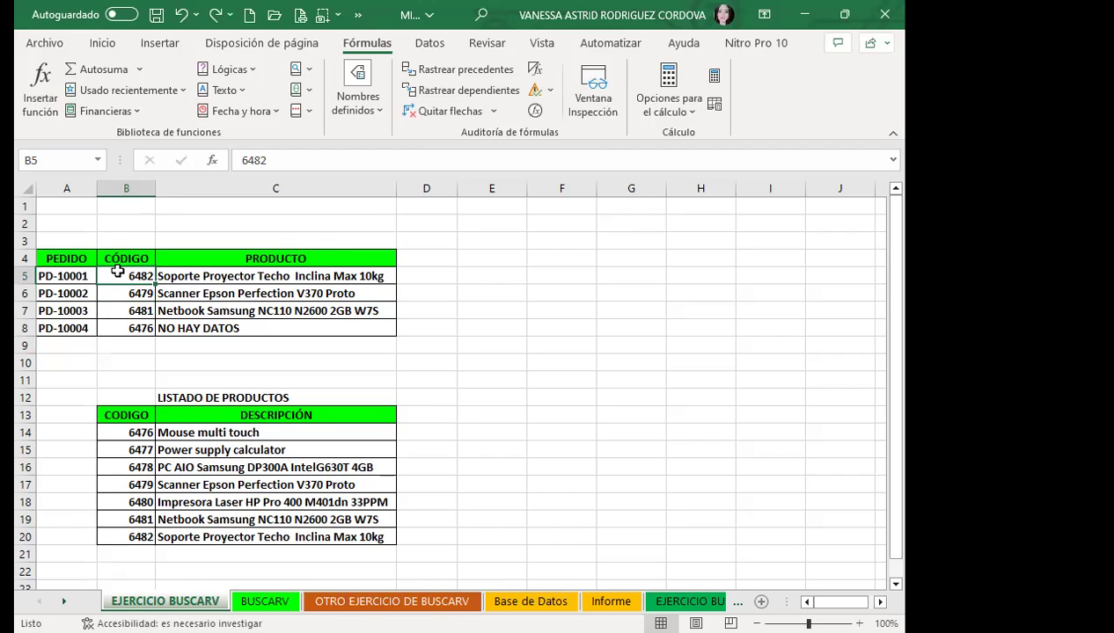
{"action": "left_click", "coordinate": [181, 275]}
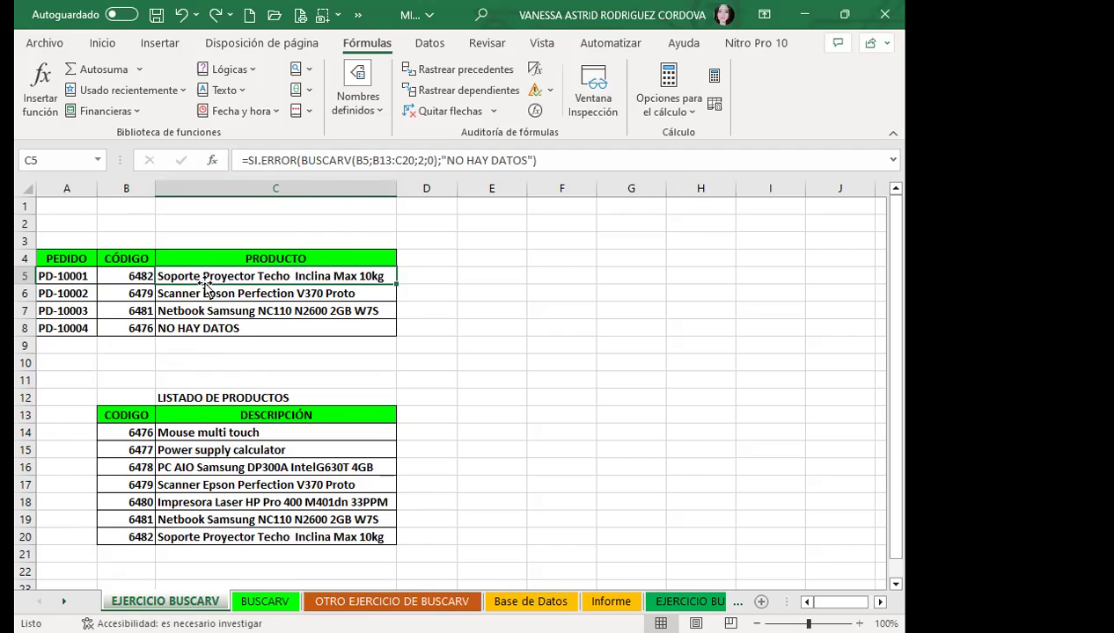
Step: Inspect the lookup formulas in C5 through C8 and the product codes in B5:B7
{"action": "left_click", "coordinate": [290, 294]}
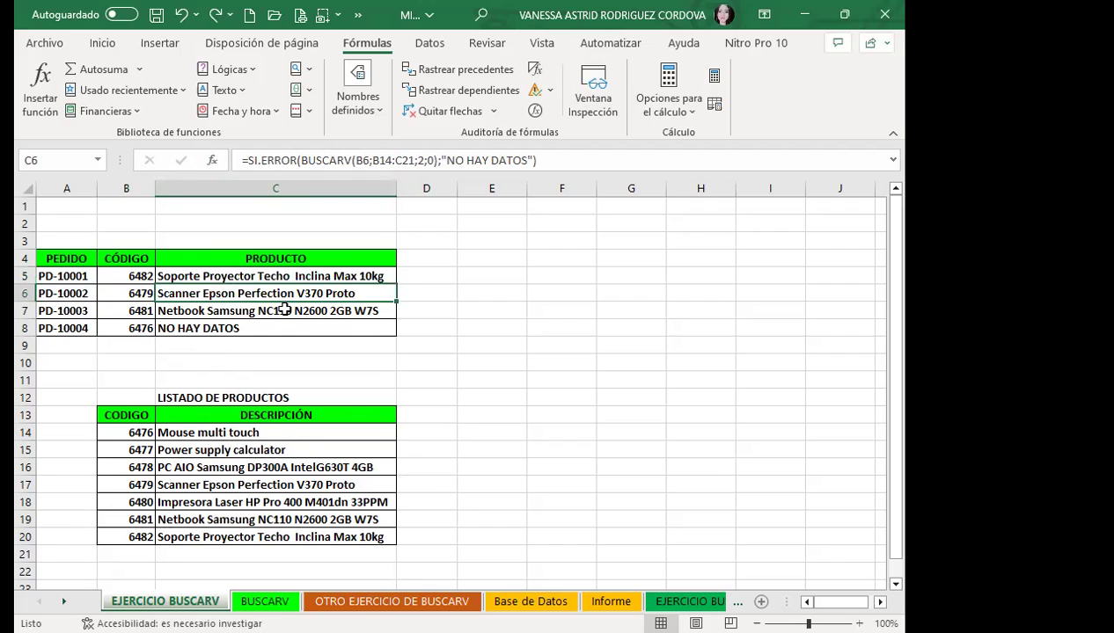
{"action": "left_click", "coordinate": [274, 328]}
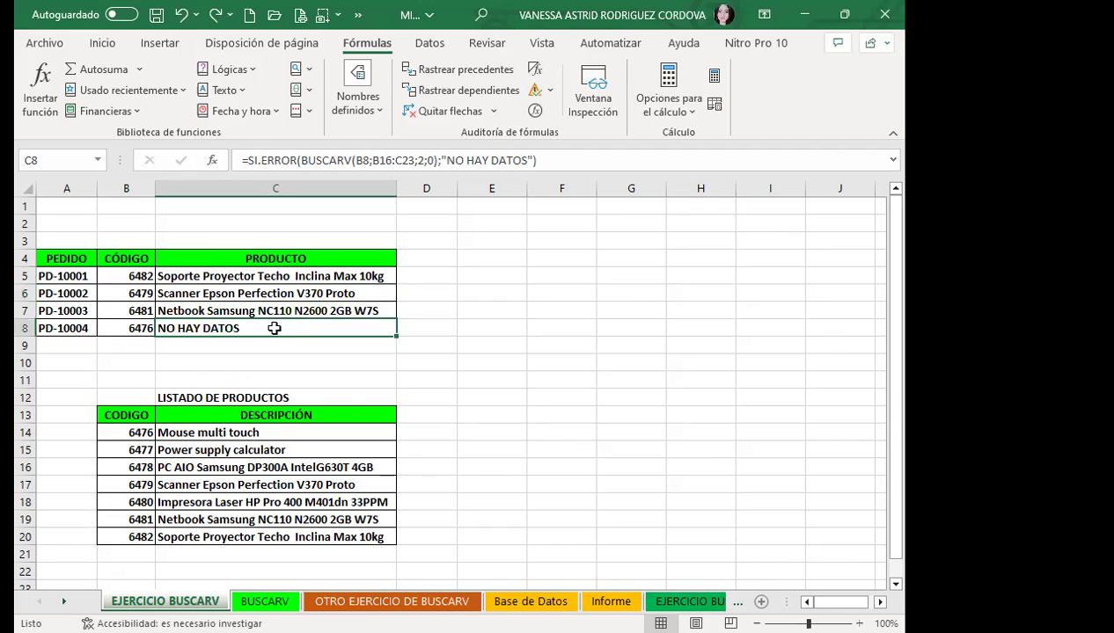
{"action": "left_click", "coordinate": [387, 159]}
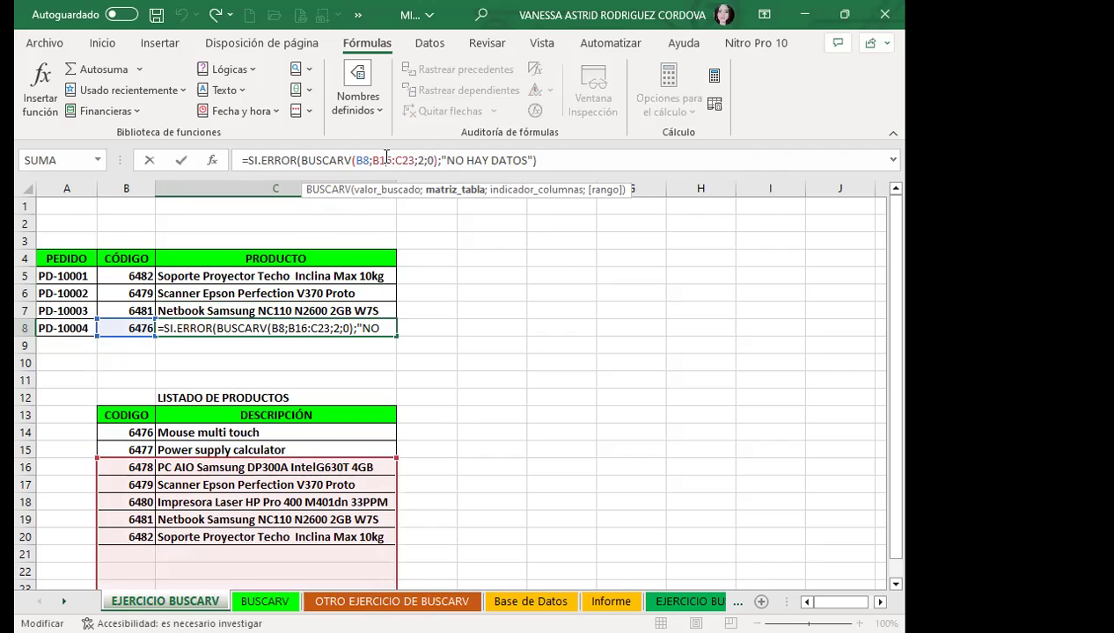
{"action": "key", "text": "Return"}
{"action": "left_click", "coordinate": [170, 272]}
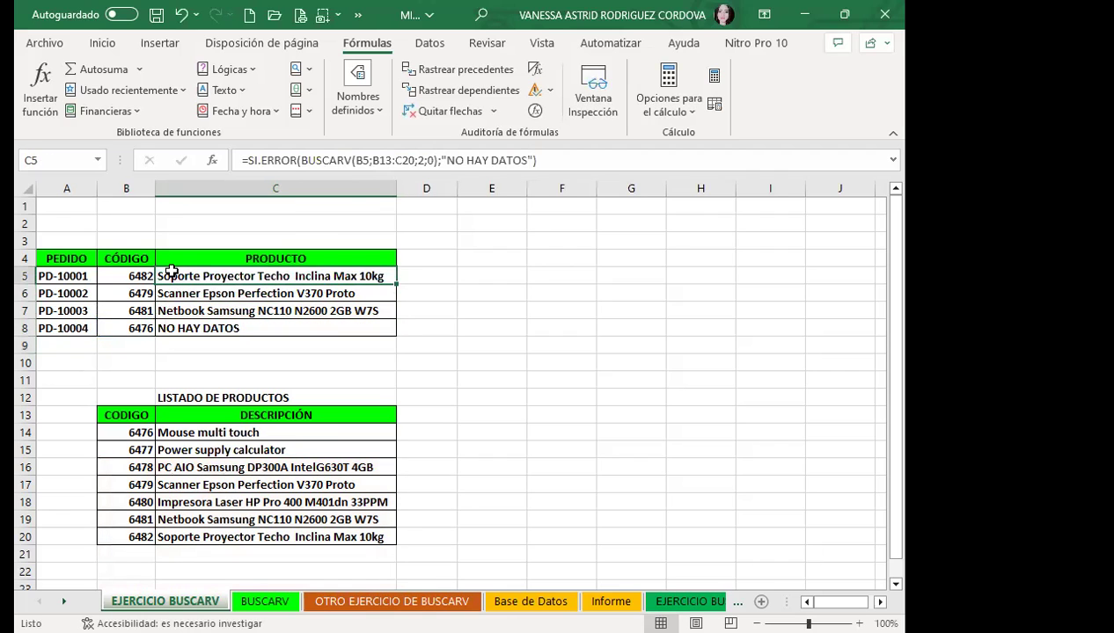
{"action": "left_click", "coordinate": [145, 274]}
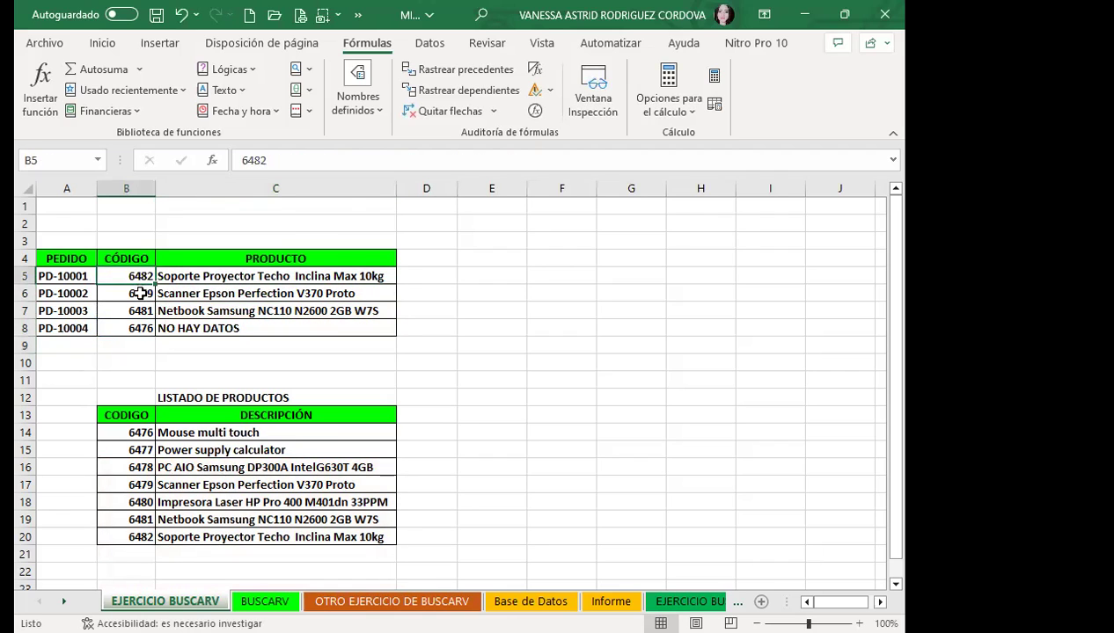
{"action": "left_click", "coordinate": [140, 292]}
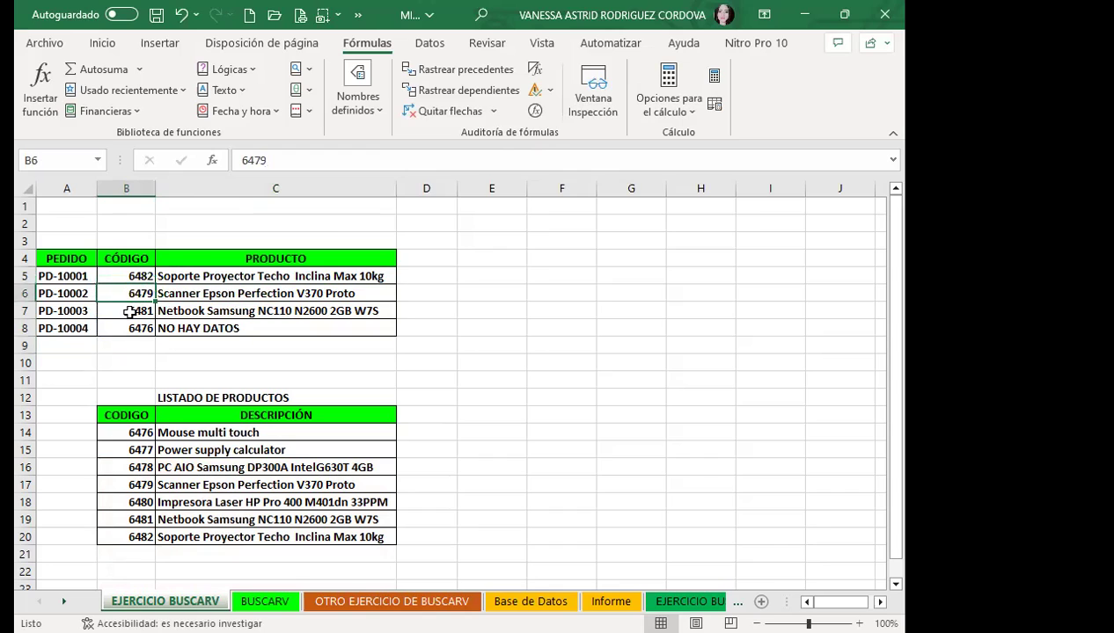
{"action": "left_click", "coordinate": [126, 310]}
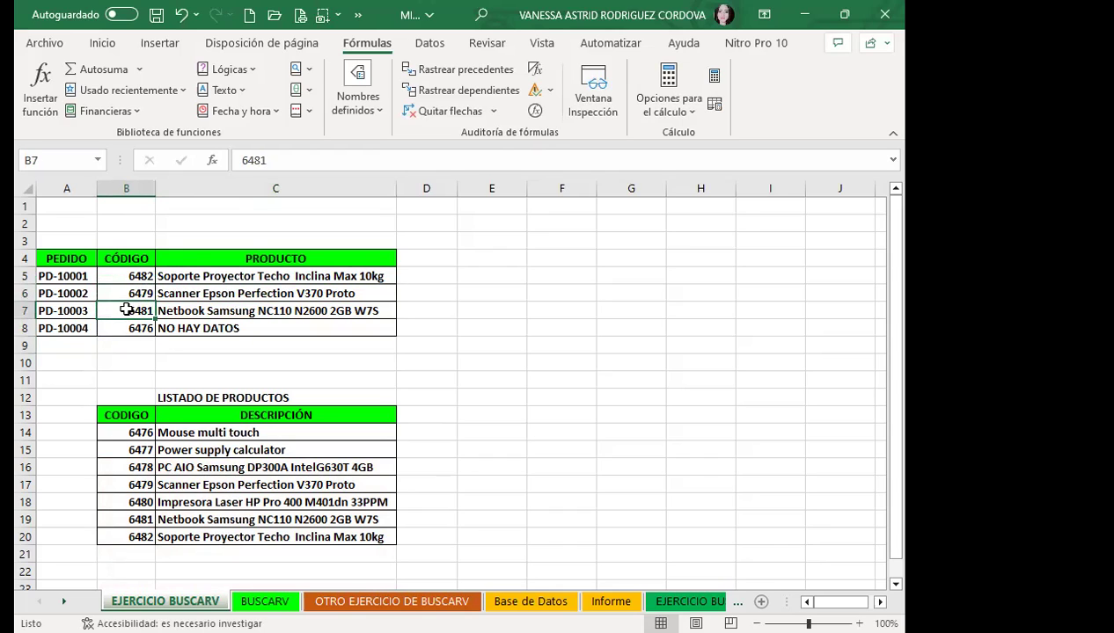
{"action": "left_click", "coordinate": [287, 311]}
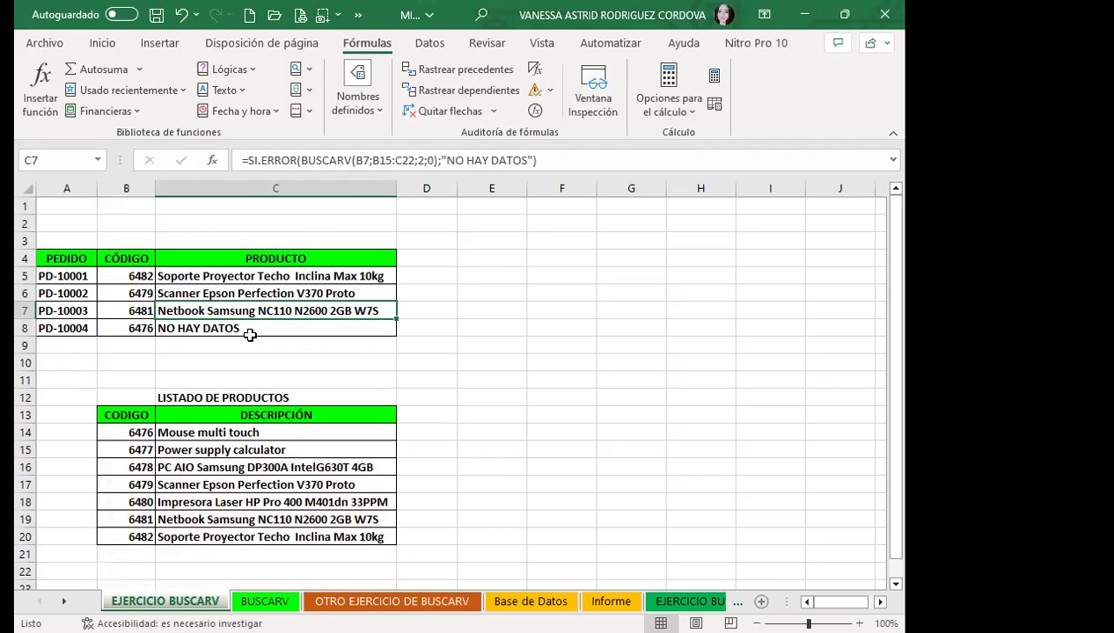
{"action": "left_click", "coordinate": [258, 276]}
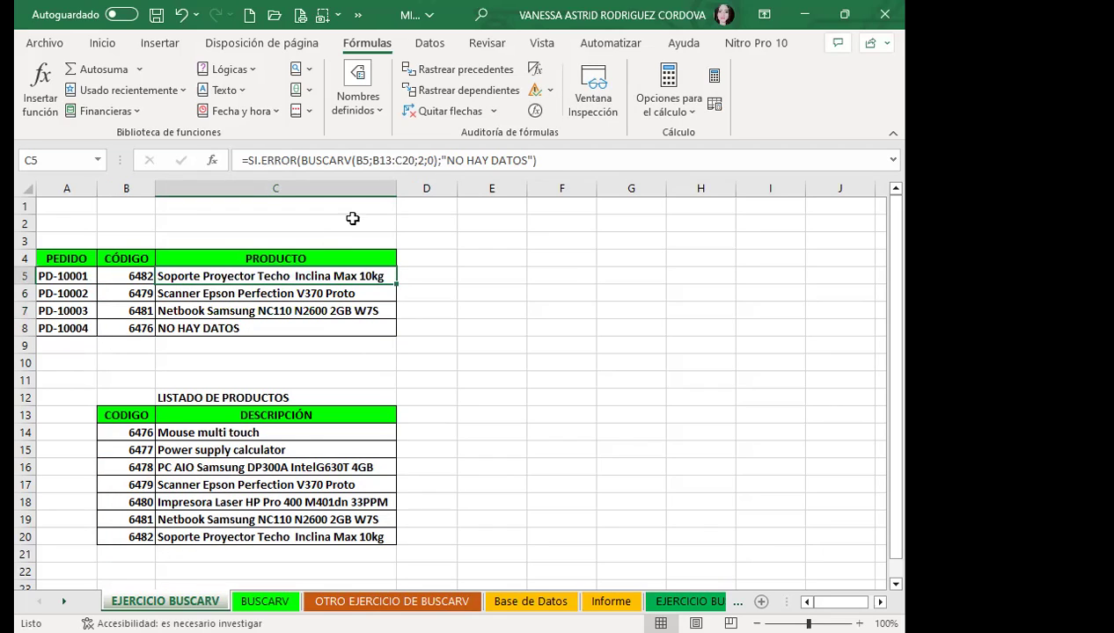
Step: Make C5's lookup range absolute as $B$13:$C$20 and fill it down to C8
{"action": "left_click", "coordinate": [372, 160]}
{"action": "left_click_drag", "start_coordinate": [372, 160], "coordinate": [414, 167]}
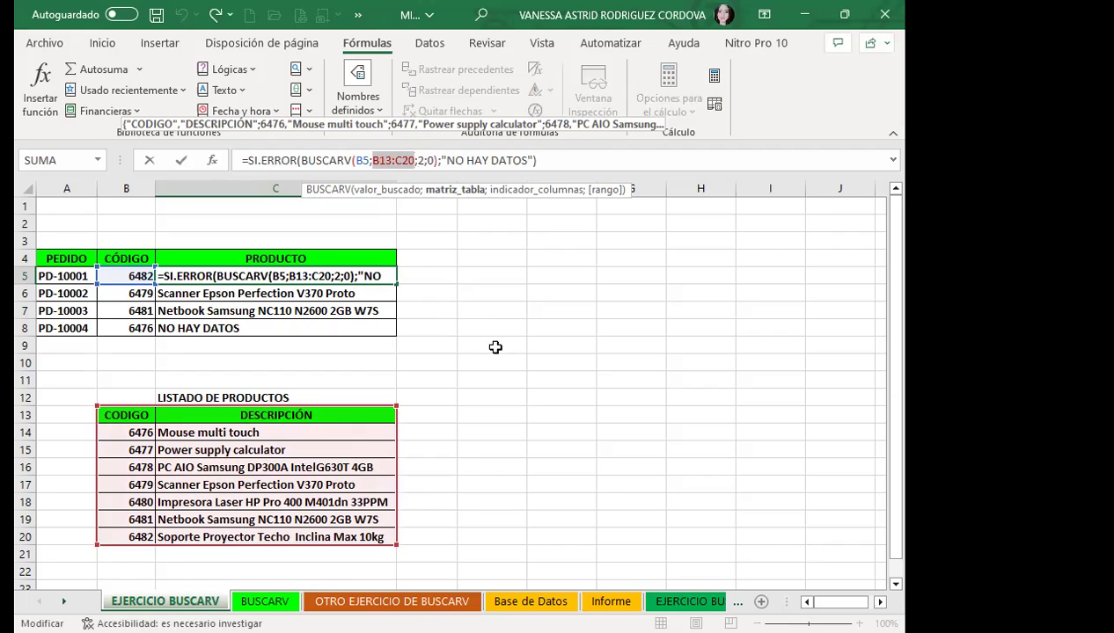
{"action": "key", "text": "F4"}
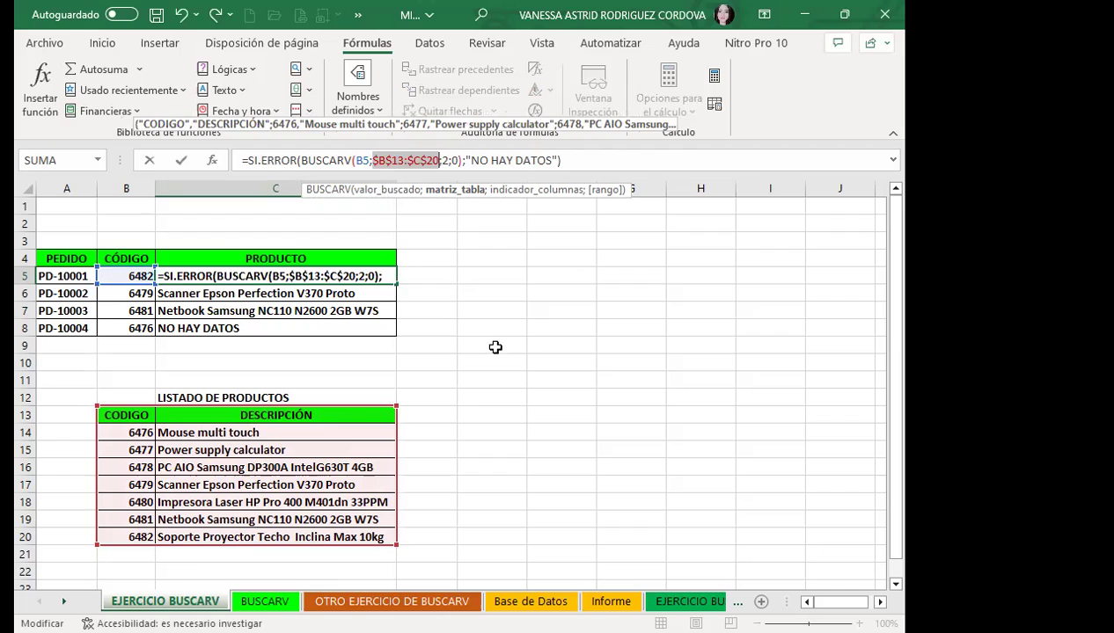
{"action": "key", "text": "Return"}
{"action": "left_click", "coordinate": [352, 275]}
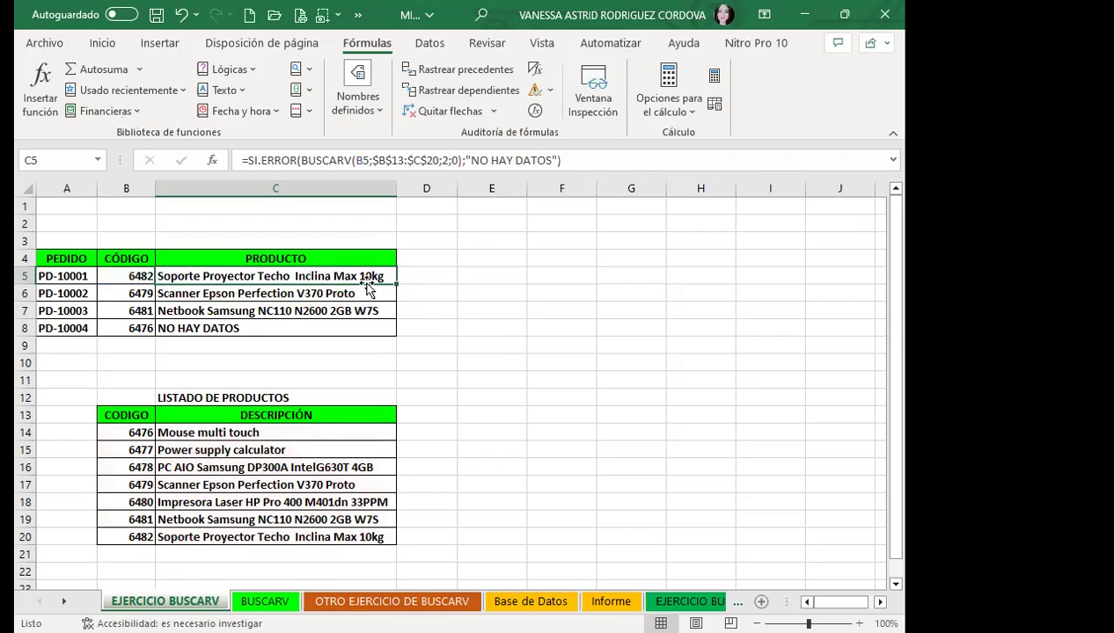
{"action": "left_click_drag", "start_coordinate": [396, 285], "coordinate": [391, 330]}
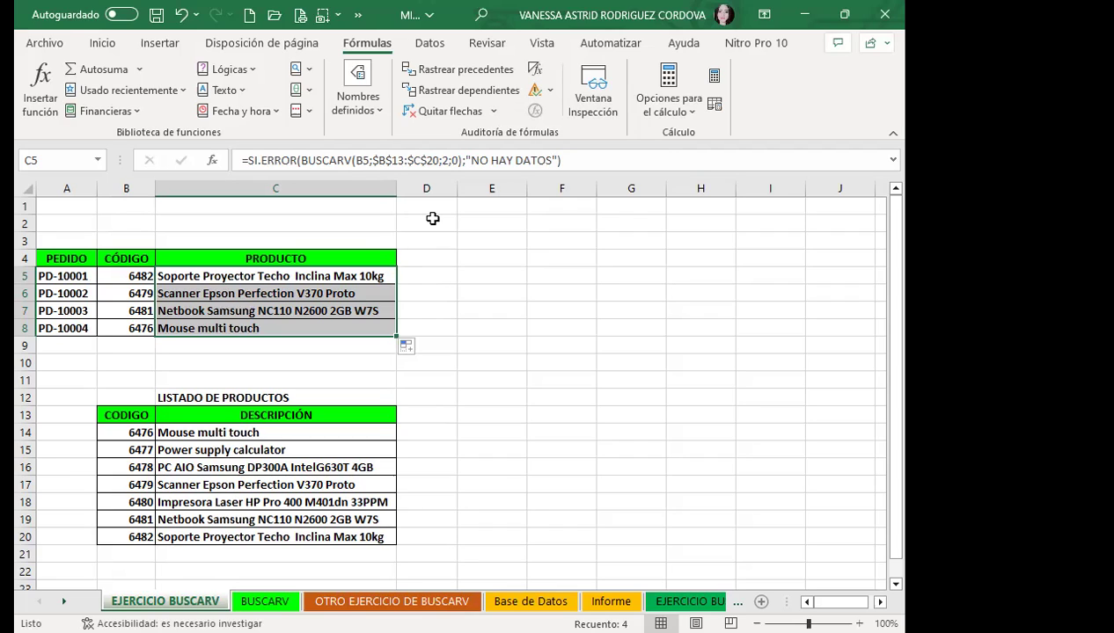
Step: Undo back to the relative B13:C20 range, refill C5:C8, and inspect C8's shifted B16:C23 range
{"action": "left_click", "coordinate": [273, 276]}
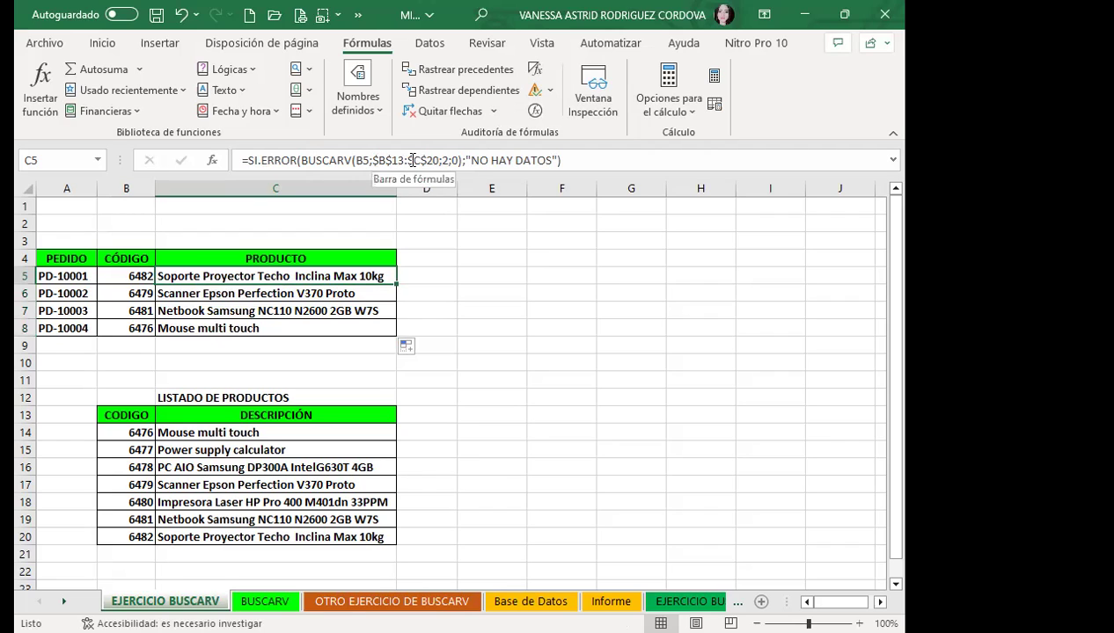
{"action": "key", "text": "ctrl+z"}
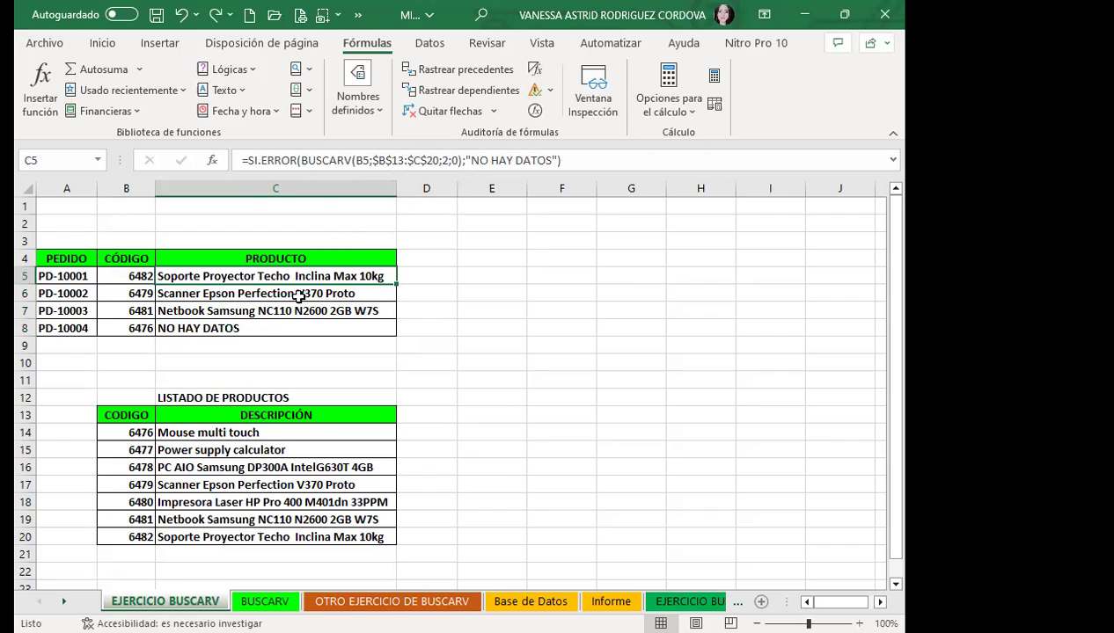
{"action": "key", "text": "ctrl+z"}
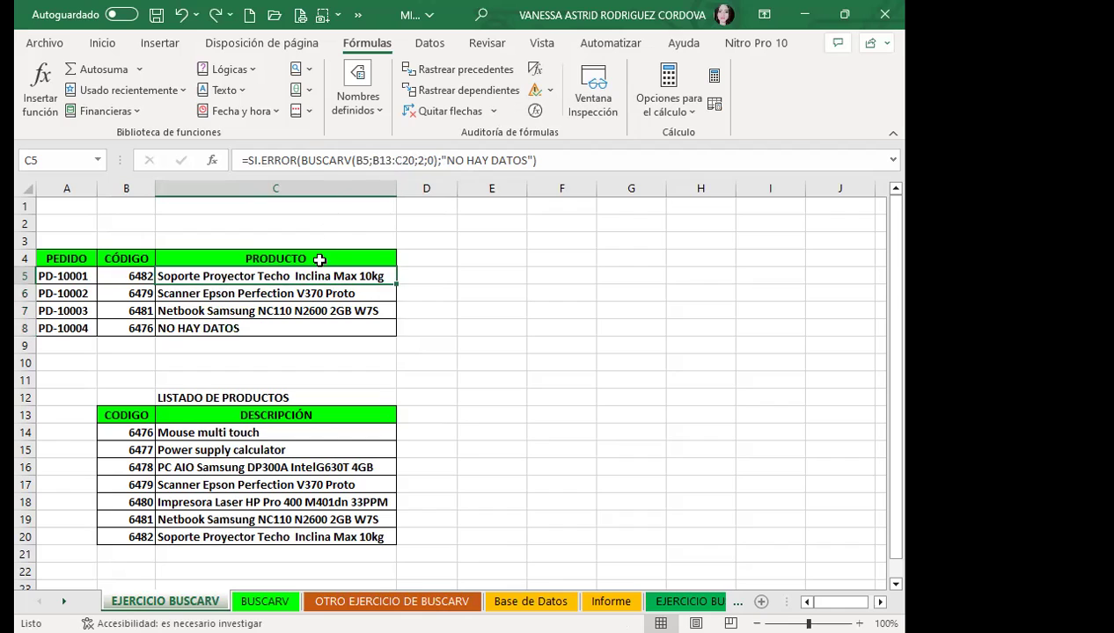
{"action": "left_click_drag", "start_coordinate": [395, 294], "coordinate": [396, 328]}
{"action": "left_click", "coordinate": [243, 327]}
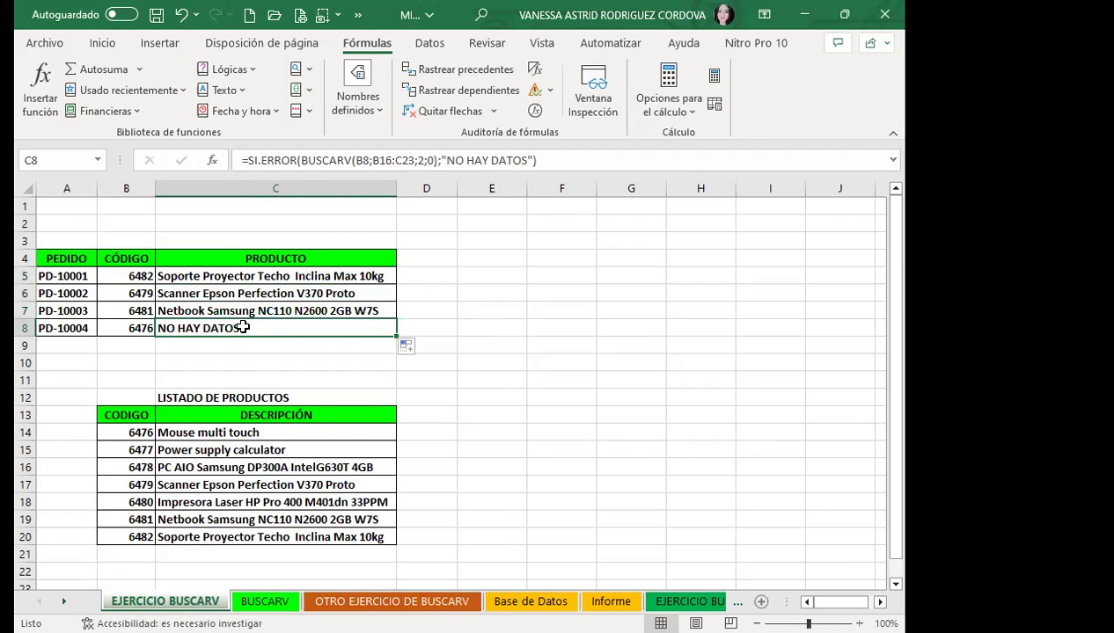
{"action": "left_click", "coordinate": [387, 160]}
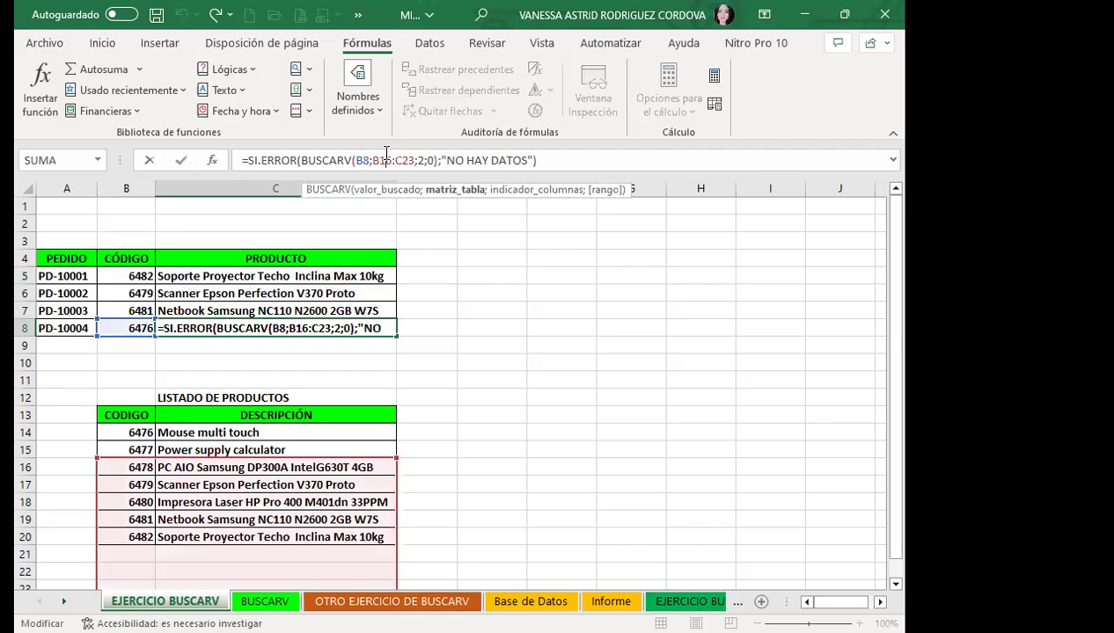
{"action": "scroll", "coordinate": [497, 317], "scroll_direction": "down", "scroll_amount": 2}
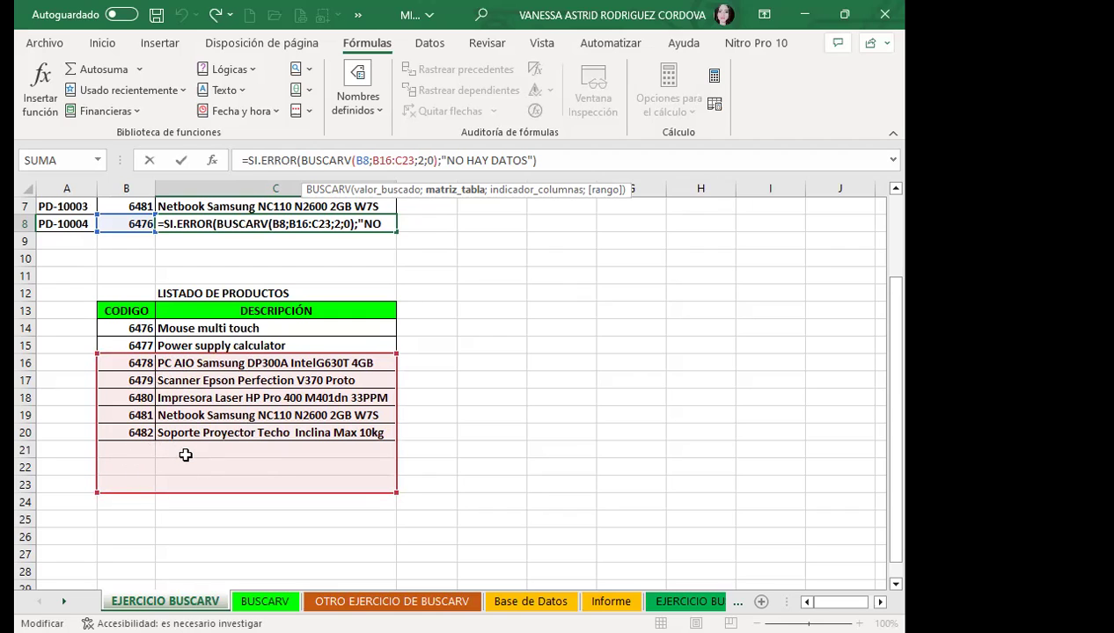
{"action": "scroll", "coordinate": [367, 370], "scroll_direction": "up", "scroll_amount": 2}
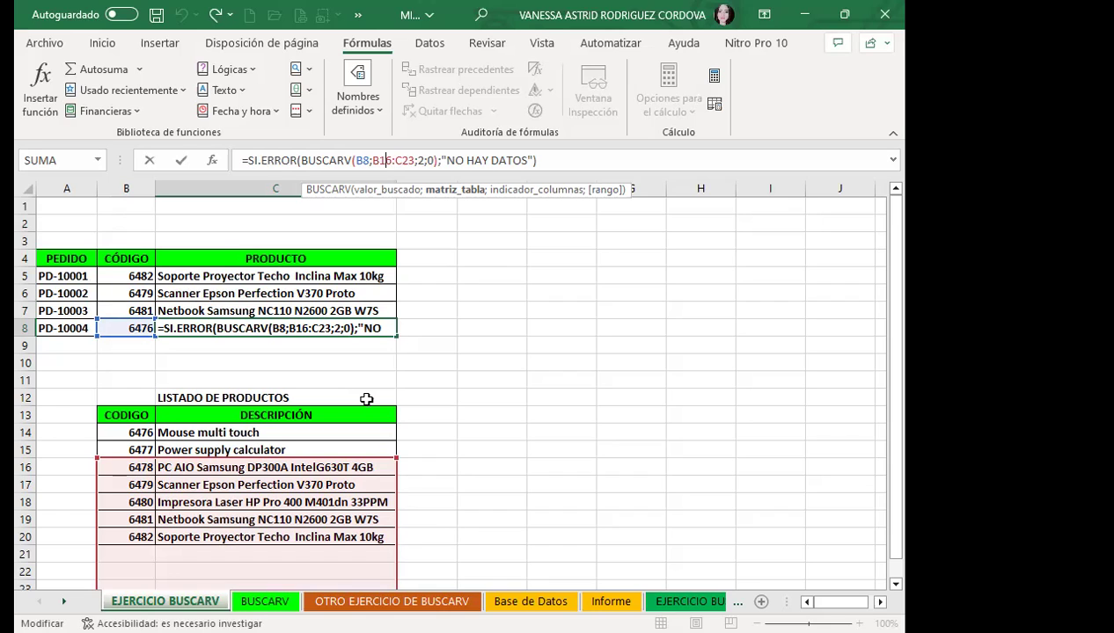
{"action": "left_click", "coordinate": [431, 417]}
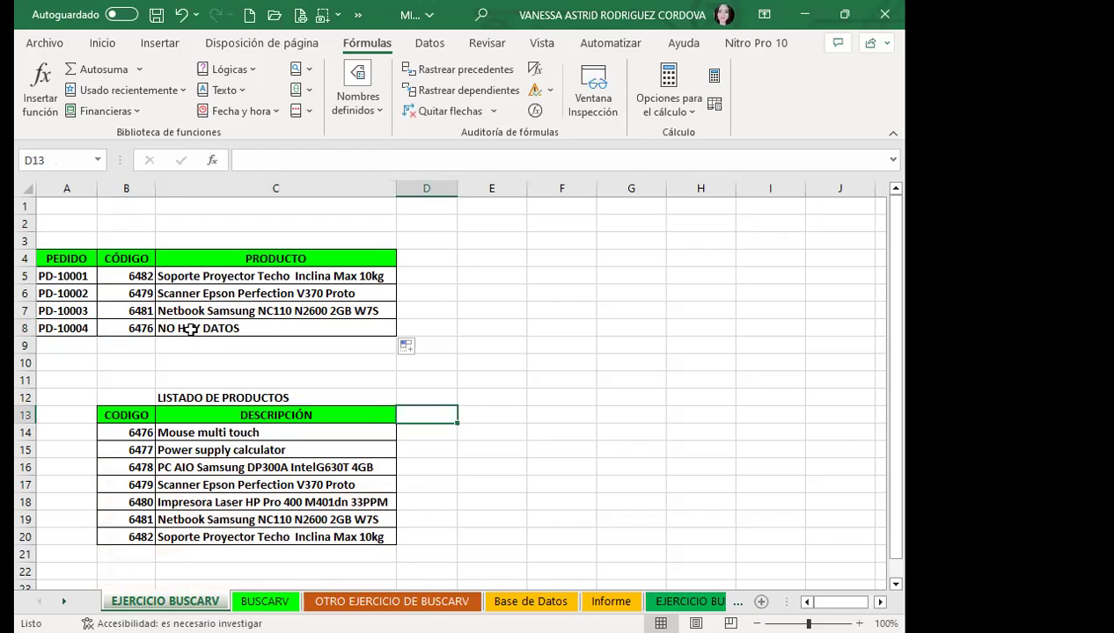
Step: Make C8's lookup range absolute as $B$16:$C$23 and copy it down to C10
{"action": "left_click", "coordinate": [191, 329]}
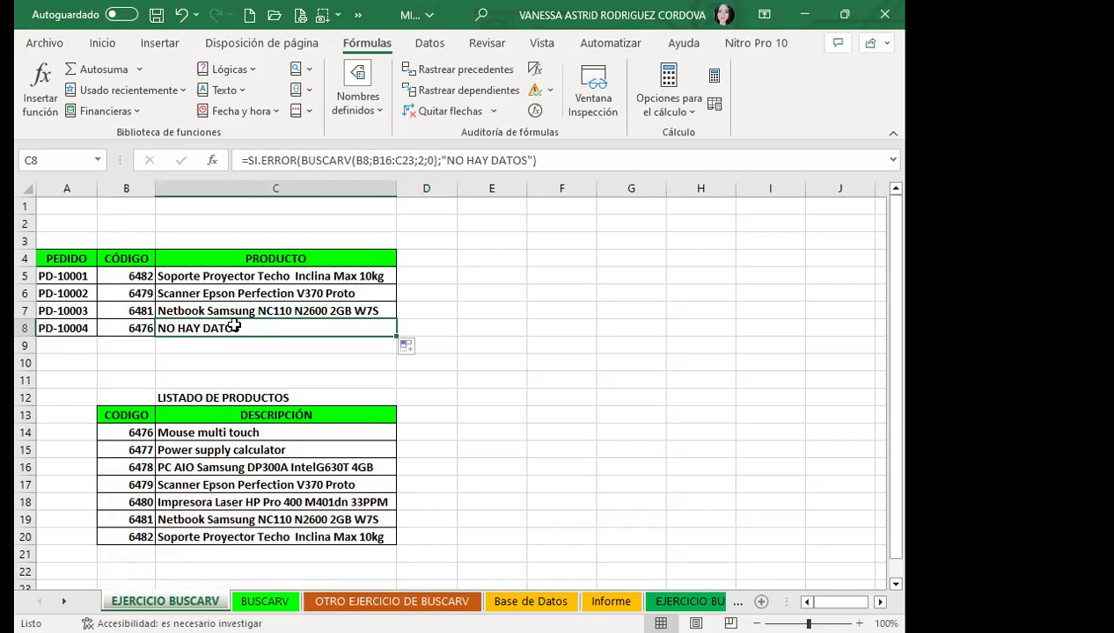
{"action": "left_click", "coordinate": [387, 159]}
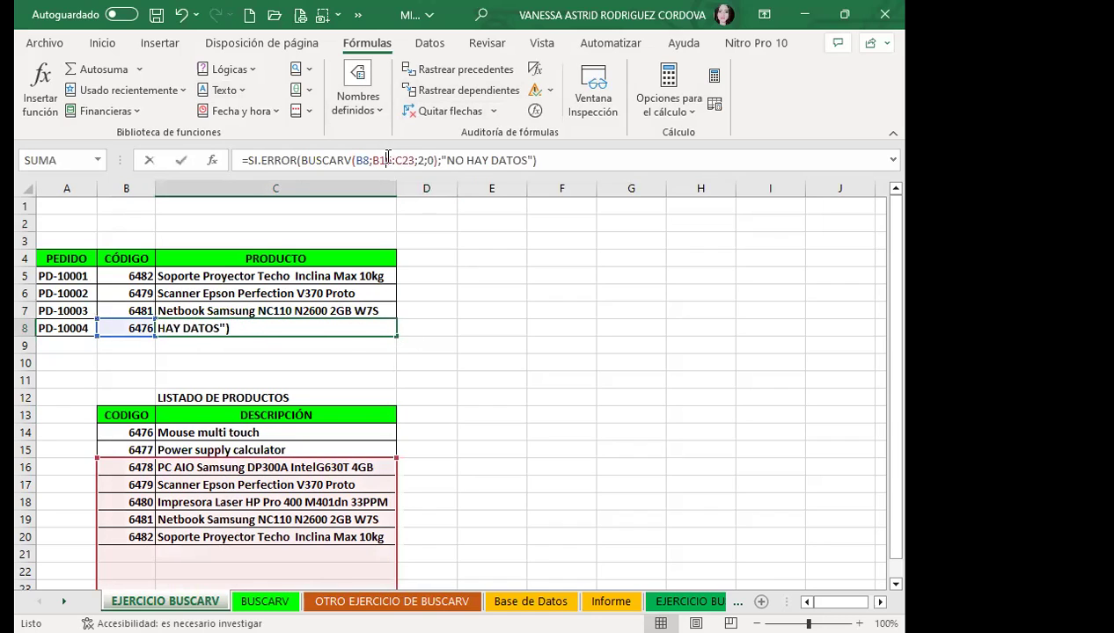
{"action": "left_click_drag", "start_coordinate": [373, 159], "coordinate": [415, 155]}
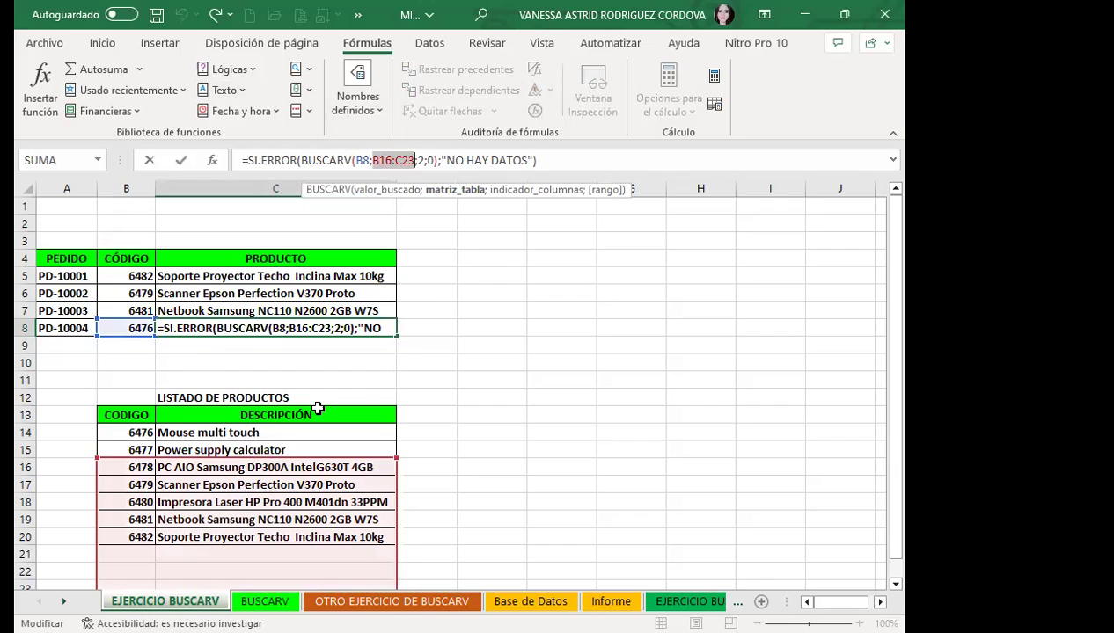
{"action": "key", "text": "F4"}
{"action": "key", "text": "ctrl+Return"}
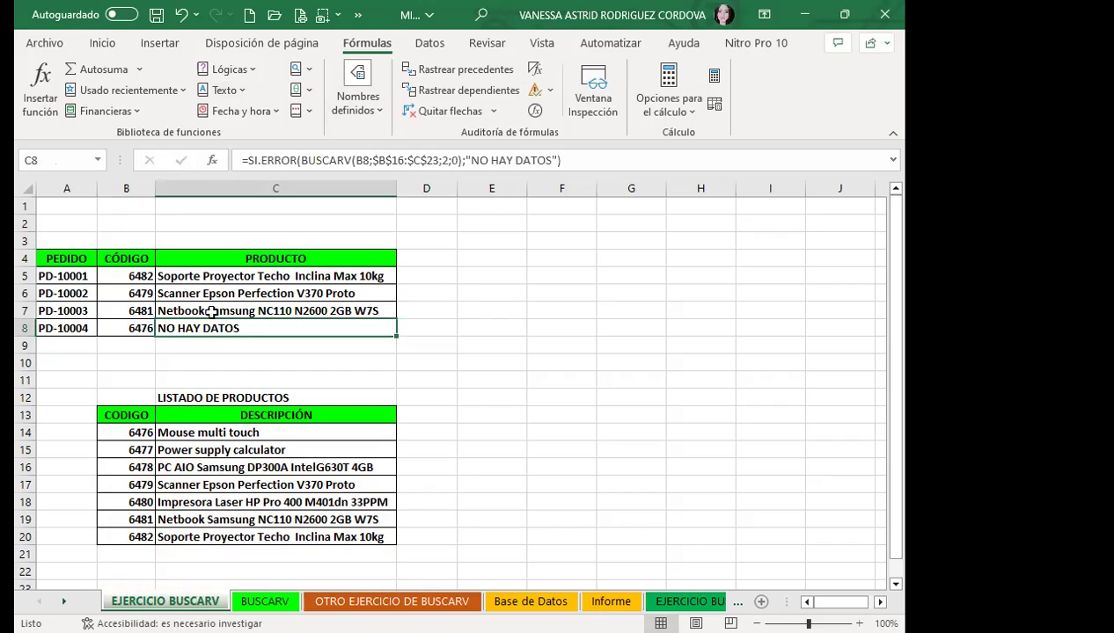
{"action": "left_click_drag", "start_coordinate": [395, 336], "coordinate": [395, 365]}
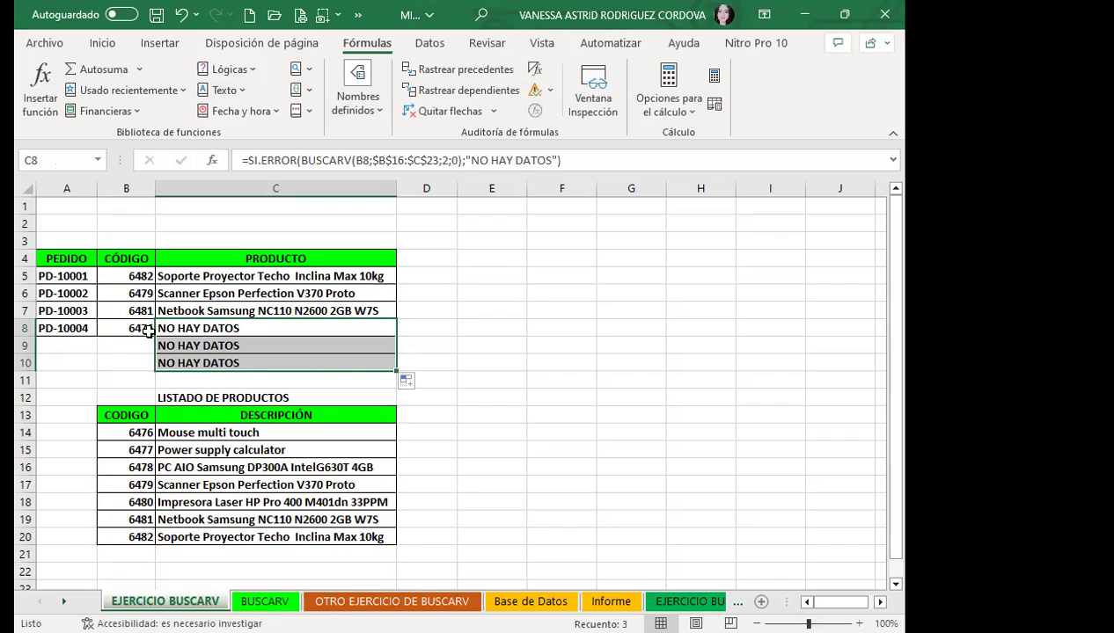
Step: Fill C5's lookup down to C8 and inspect C8's formula range without changing it
{"action": "left_click", "coordinate": [199, 323]}
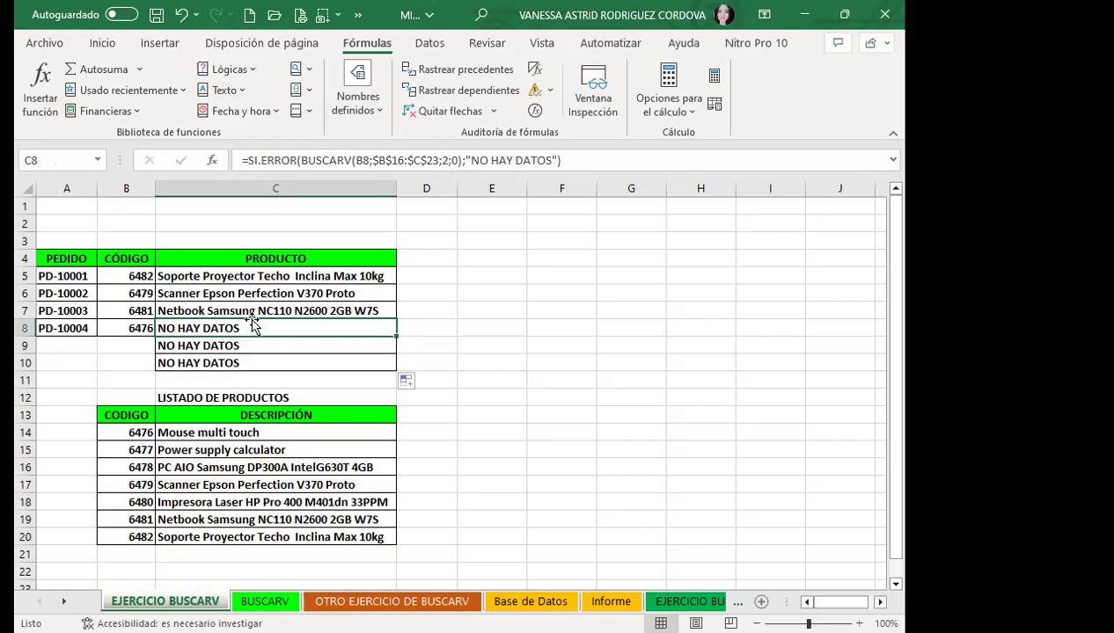
{"action": "left_click", "coordinate": [227, 277]}
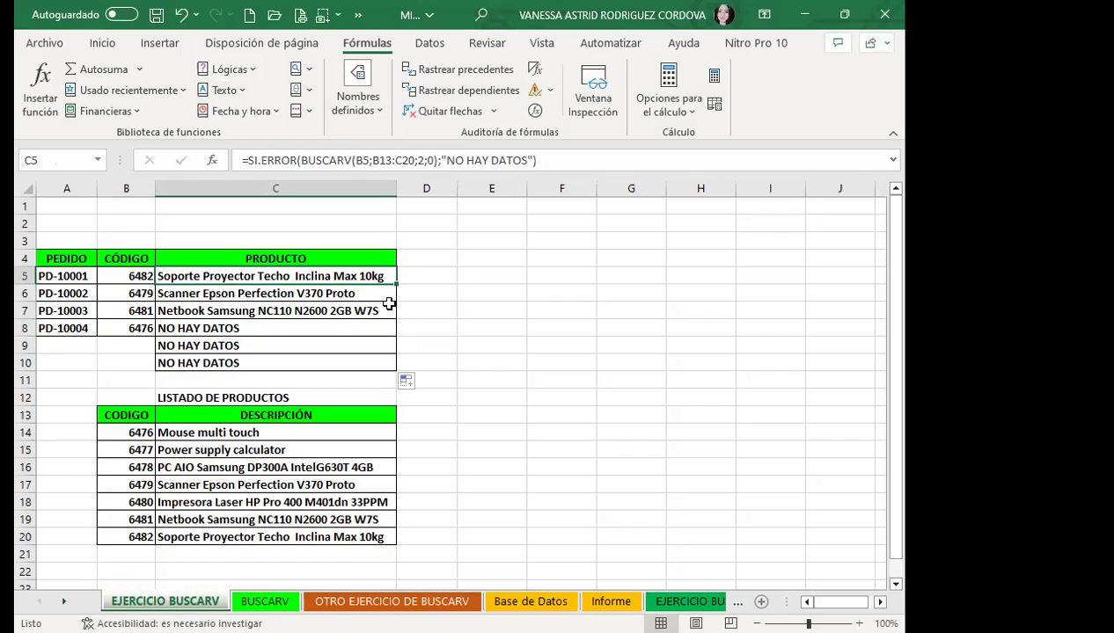
{"action": "left_click_drag", "start_coordinate": [394, 282], "coordinate": [400, 335]}
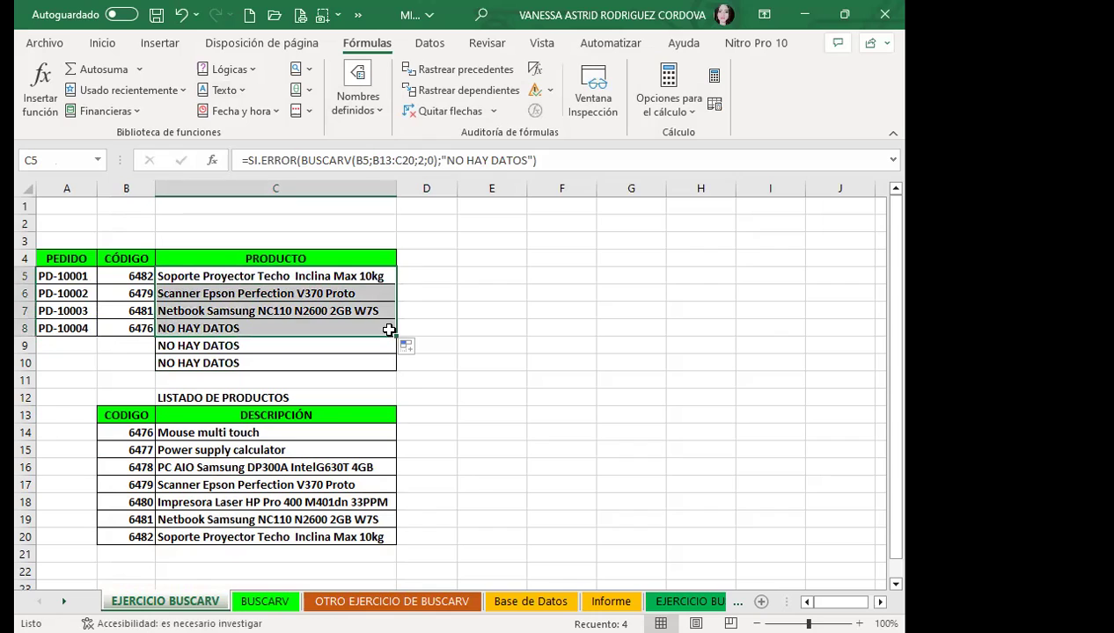
{"action": "left_click", "coordinate": [200, 325]}
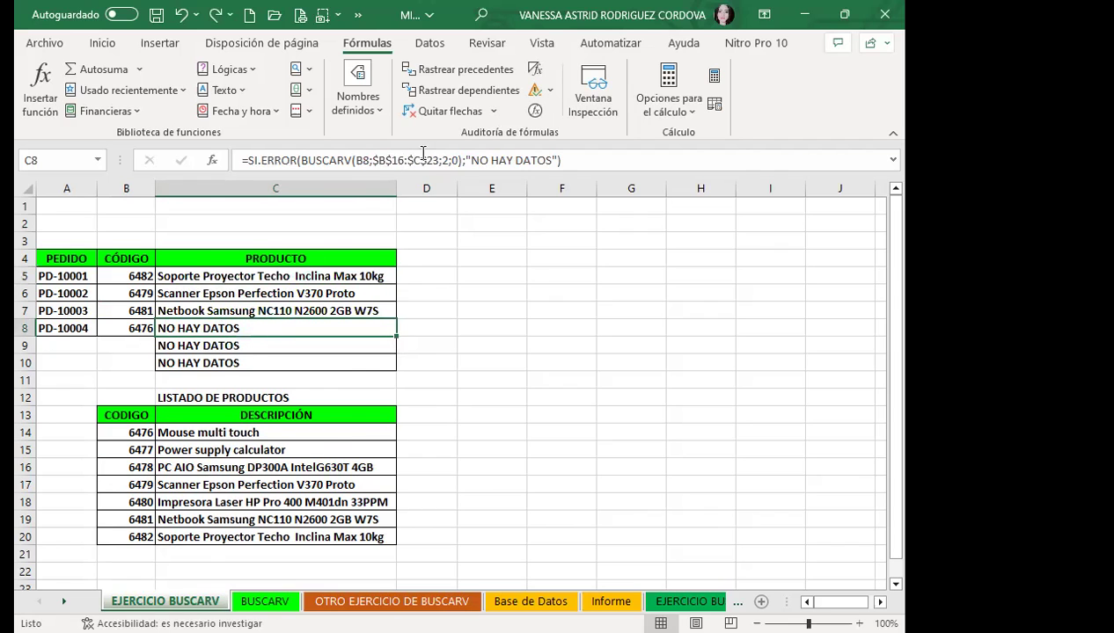
{"action": "scroll", "coordinate": [245, 332], "scroll_direction": "down", "scroll_amount": 2}
{"action": "scroll", "coordinate": [250, 261], "scroll_direction": "up", "scroll_amount": 2}
{"action": "double_click", "coordinate": [299, 328]}
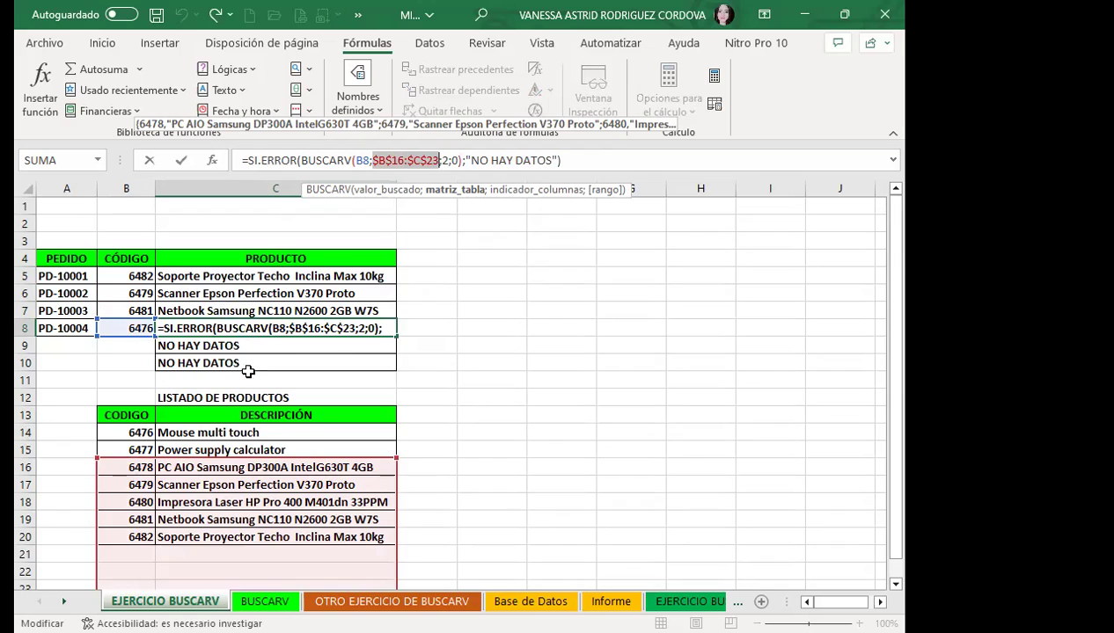
{"action": "scroll", "coordinate": [208, 444], "scroll_direction": "down", "scroll_amount": 2}
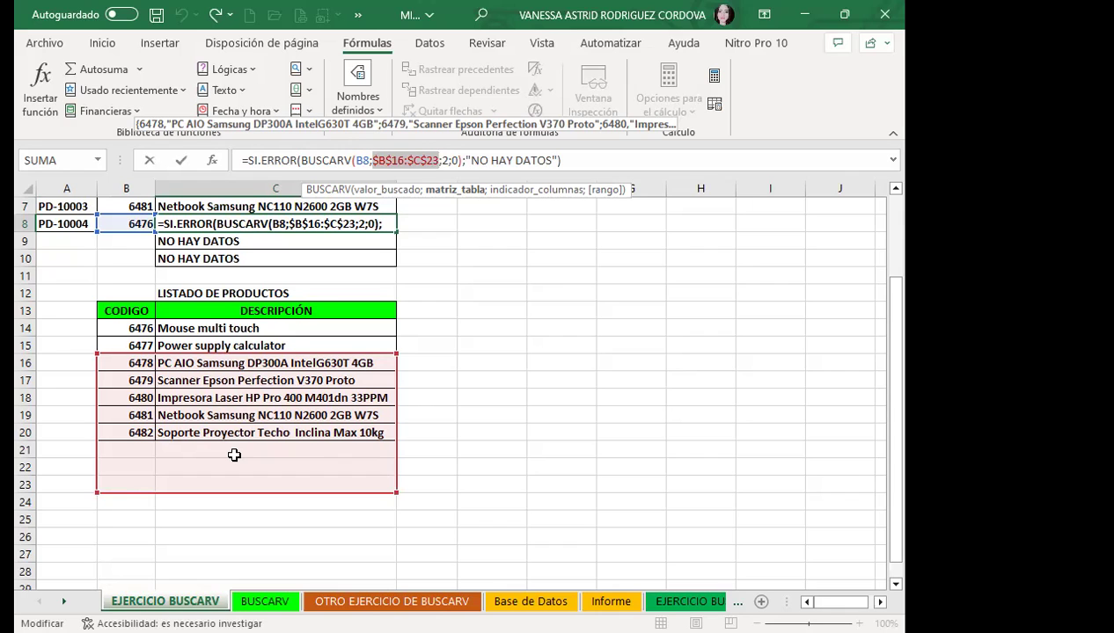
{"action": "scroll", "coordinate": [234, 455], "scroll_direction": "up", "scroll_amount": 2}
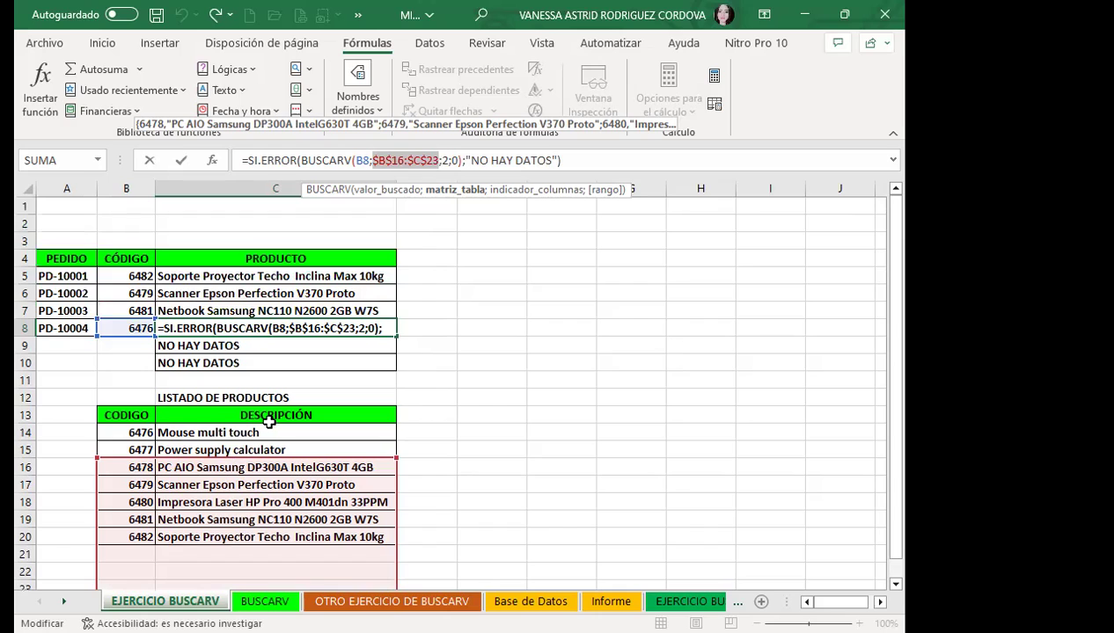
{"action": "key", "text": "Escape"}
Step: Make C5's range $B$13:$C$20 absolute, copy it through C8, and select rows 9–10
{"action": "left_click", "coordinate": [255, 277]}
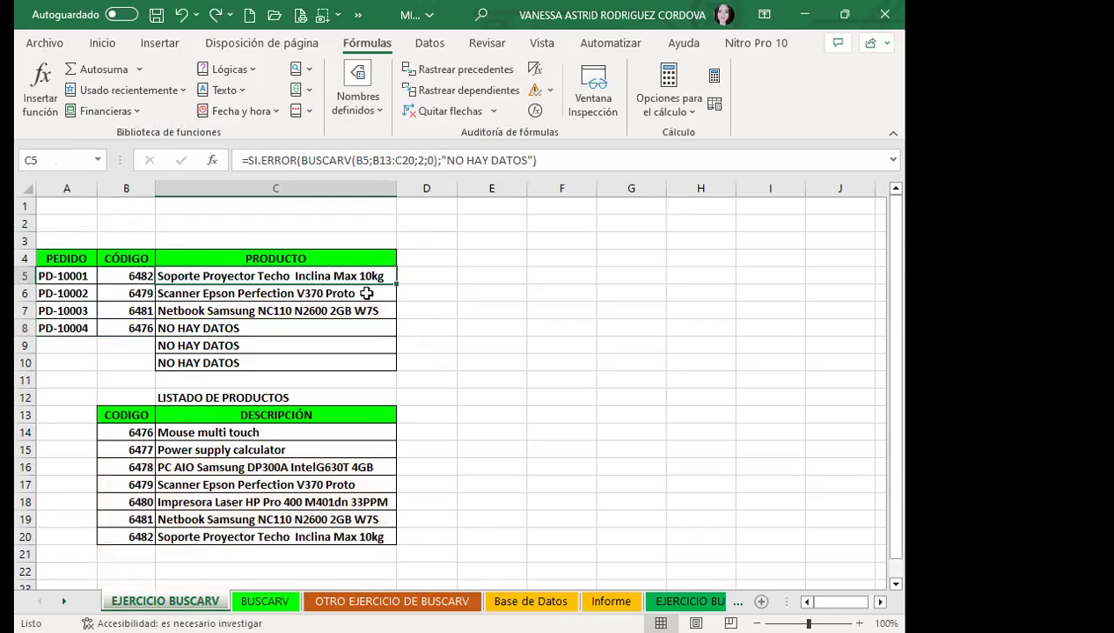
{"action": "left_click_drag", "start_coordinate": [371, 161], "coordinate": [410, 161]}
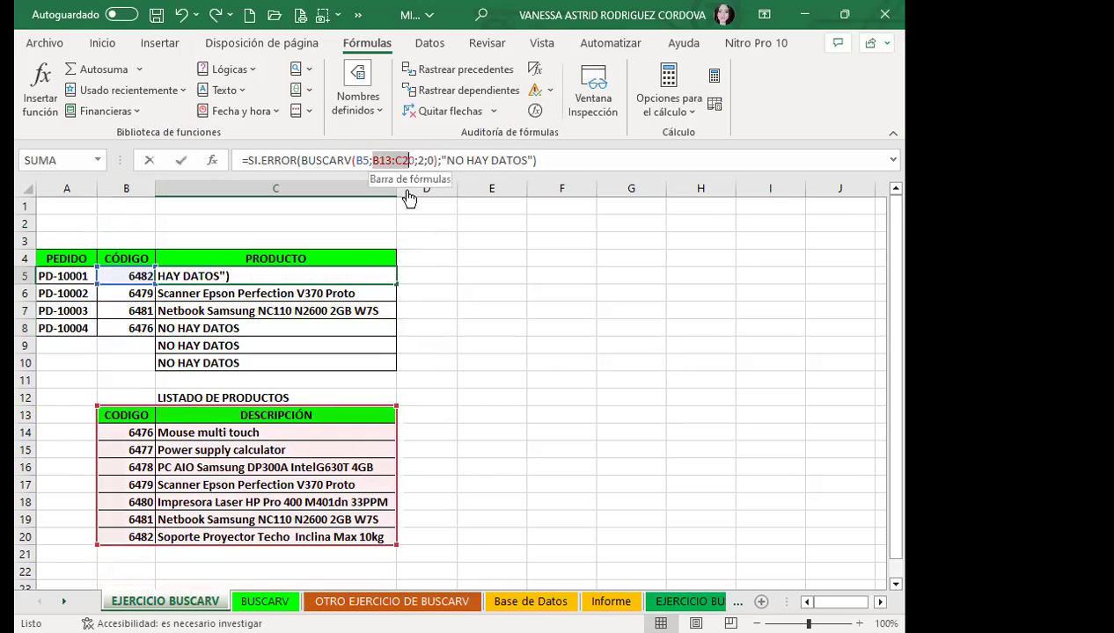
{"action": "key", "text": "F4"}
{"action": "key", "text": "ctrl+Return"}
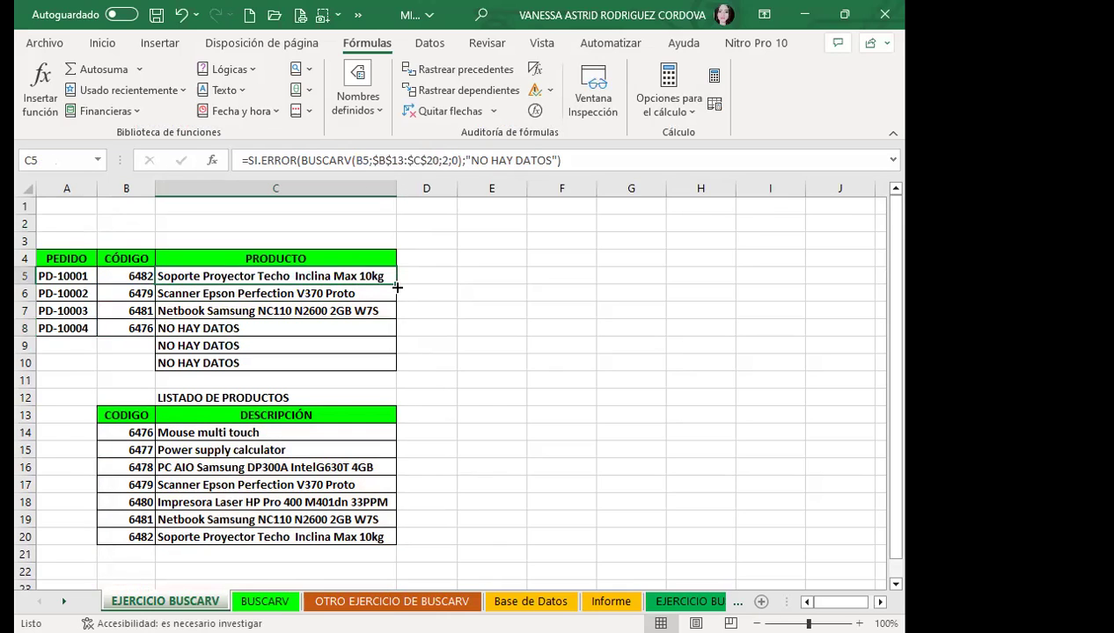
{"action": "left_click_drag", "start_coordinate": [396, 285], "coordinate": [390, 333]}
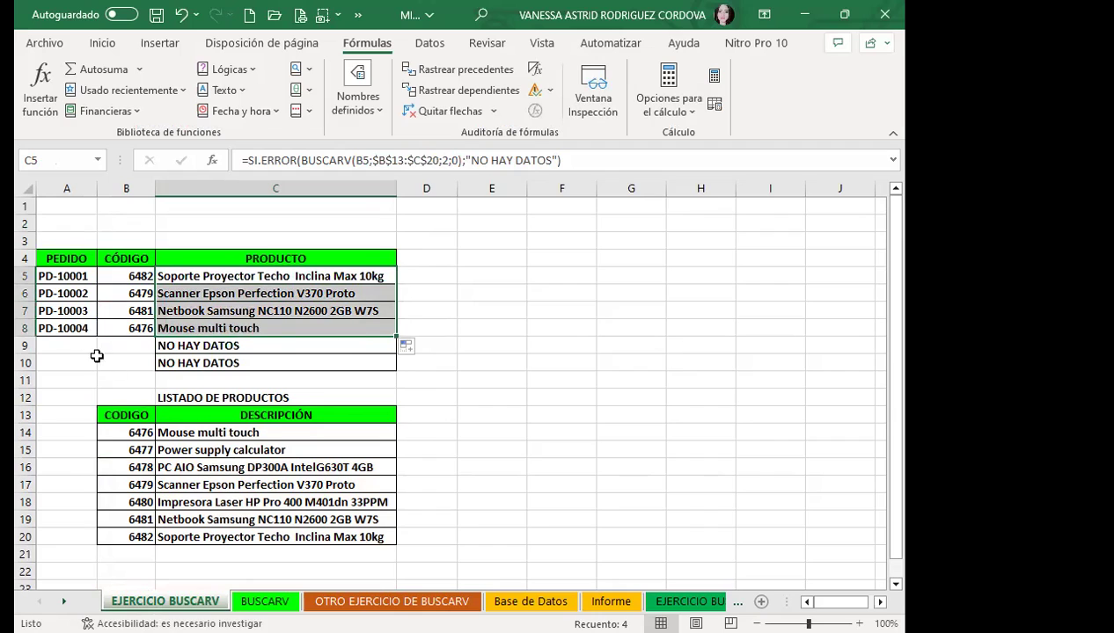
{"action": "left_click_drag", "start_coordinate": [25, 346], "coordinate": [25, 363]}
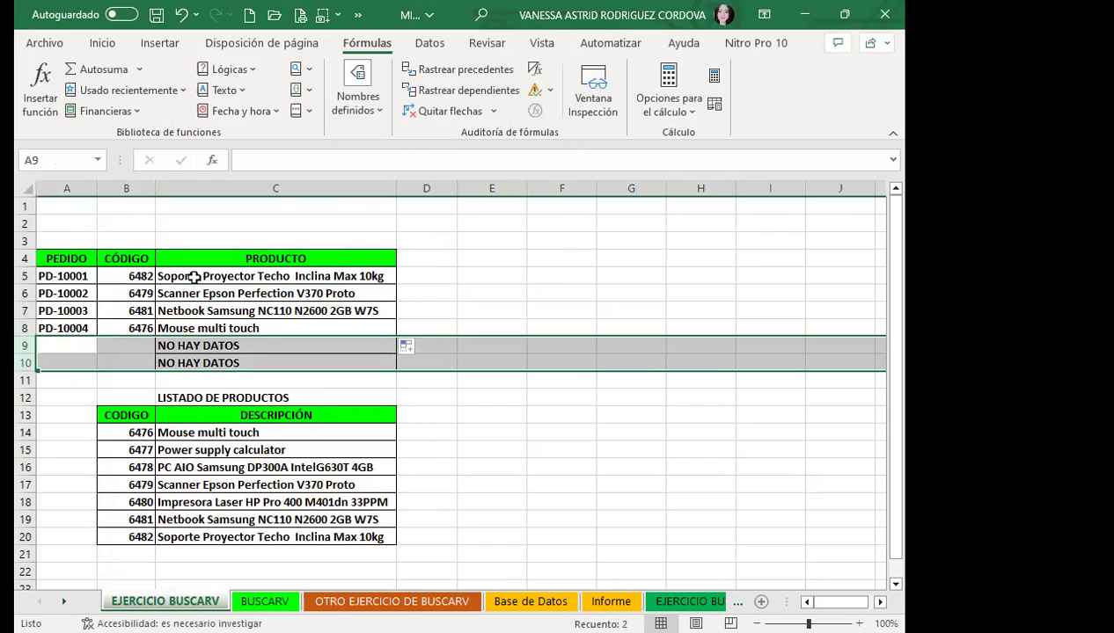
Step: Delete rows 9–10 with Eliminar on the Inicio tab and move to the BUSCARV sheet
{"action": "left_click", "coordinate": [159, 52]}
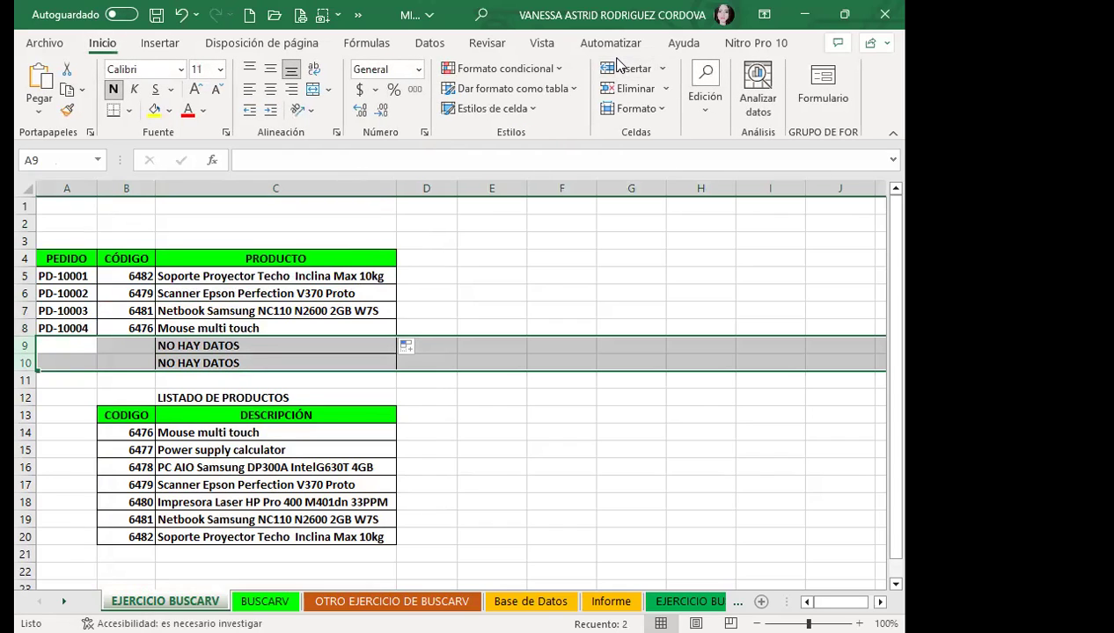
{"action": "left_click", "coordinate": [616, 92]}
{"action": "left_click", "coordinate": [370, 326]}
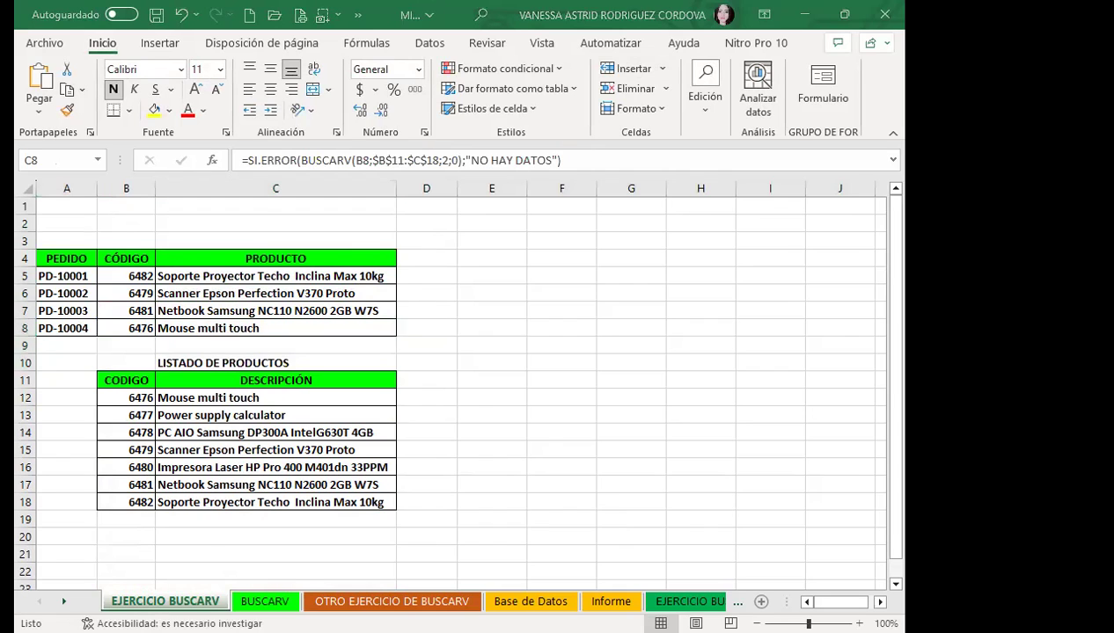
{"action": "key", "text": "ctrl+Page_Down"}
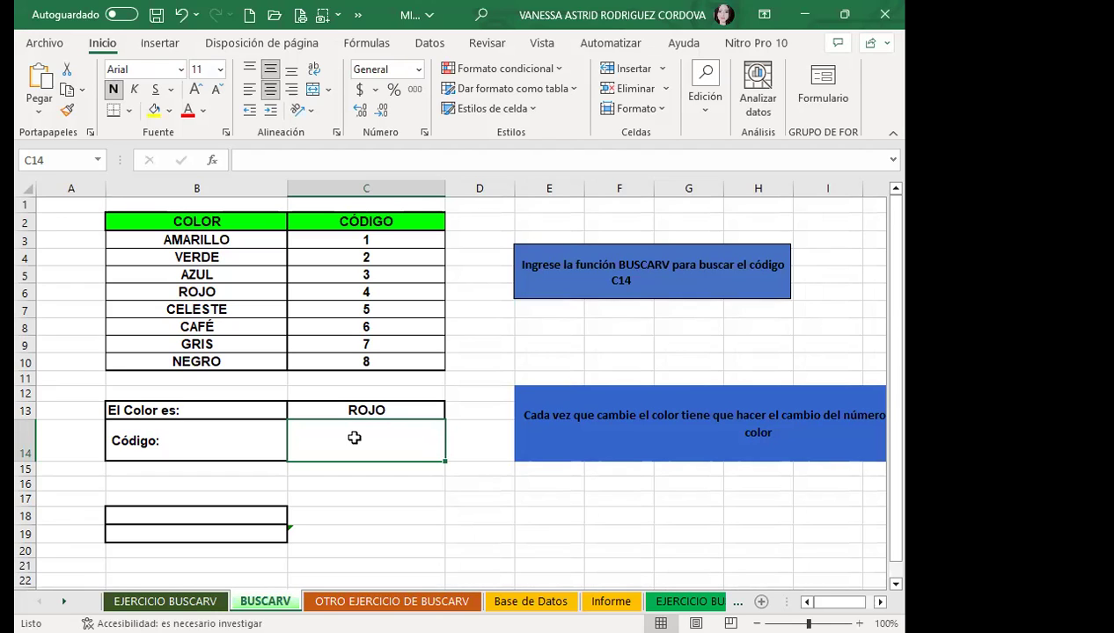
Step: Choose AZUL for C13 from its colour dropdown, after briefly trying AMARILLO
{"action": "left_click", "coordinate": [390, 407]}
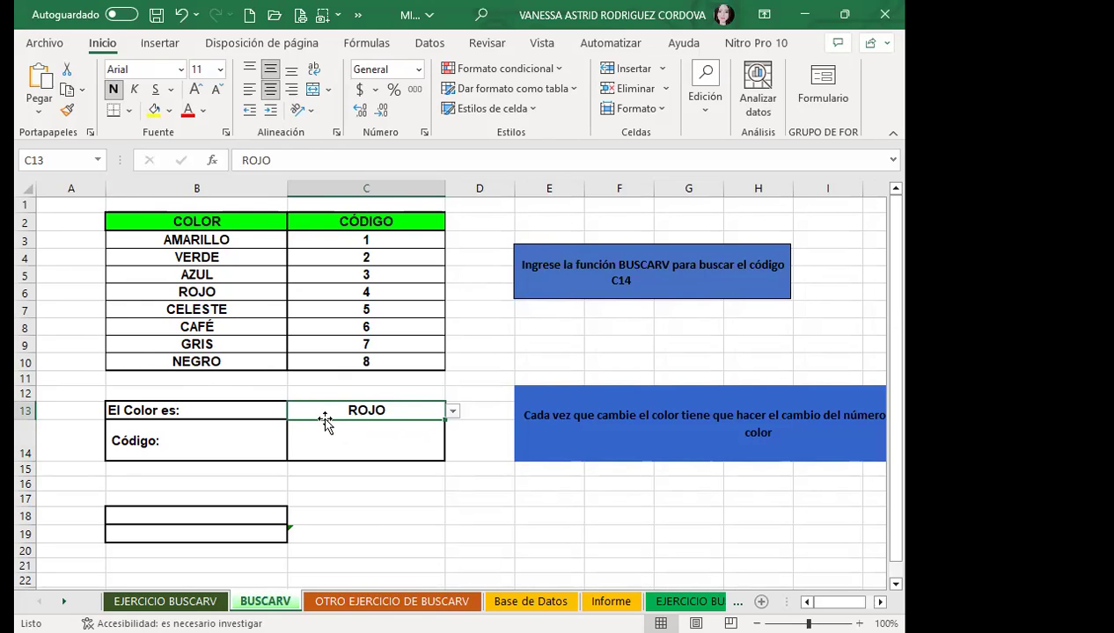
{"action": "left_click", "coordinate": [453, 413]}
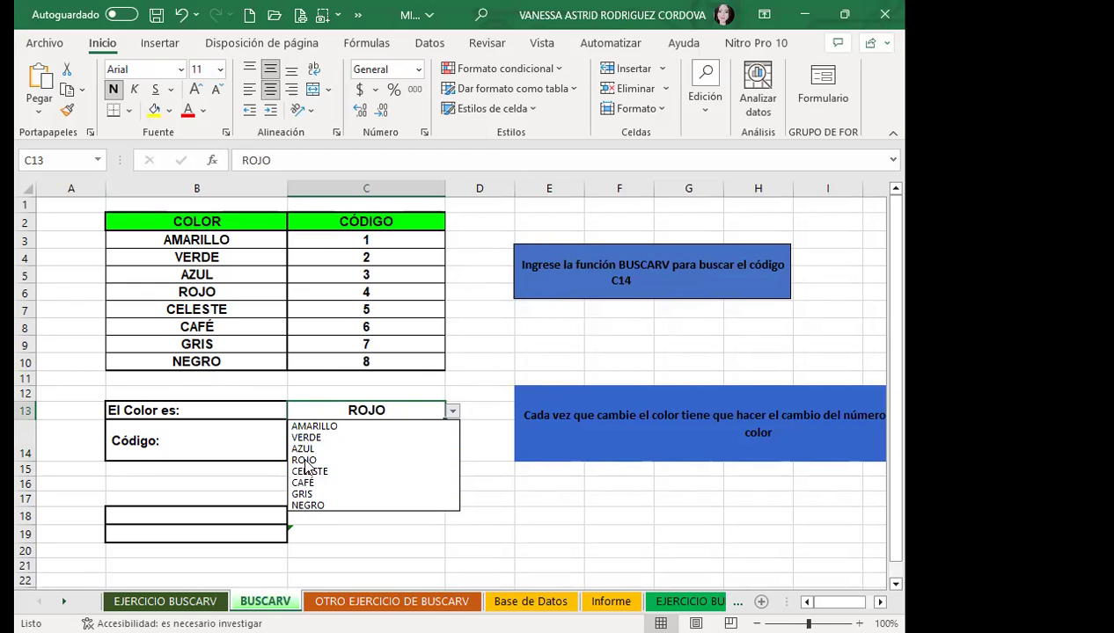
{"action": "left_click", "coordinate": [304, 449]}
{"action": "left_click", "coordinate": [453, 412]}
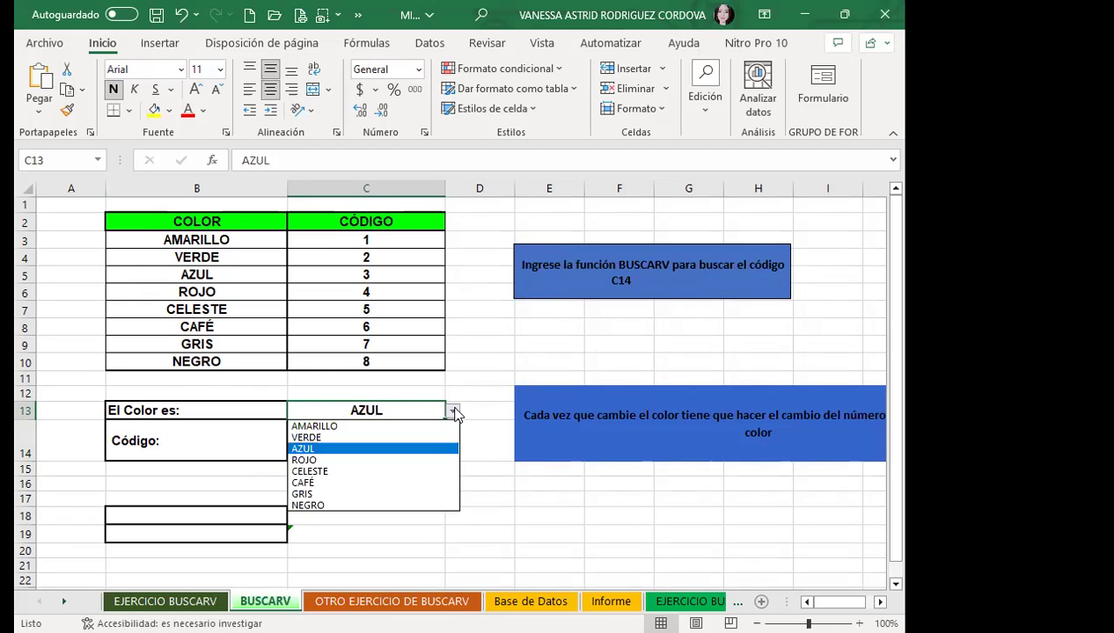
{"action": "left_click", "coordinate": [311, 425]}
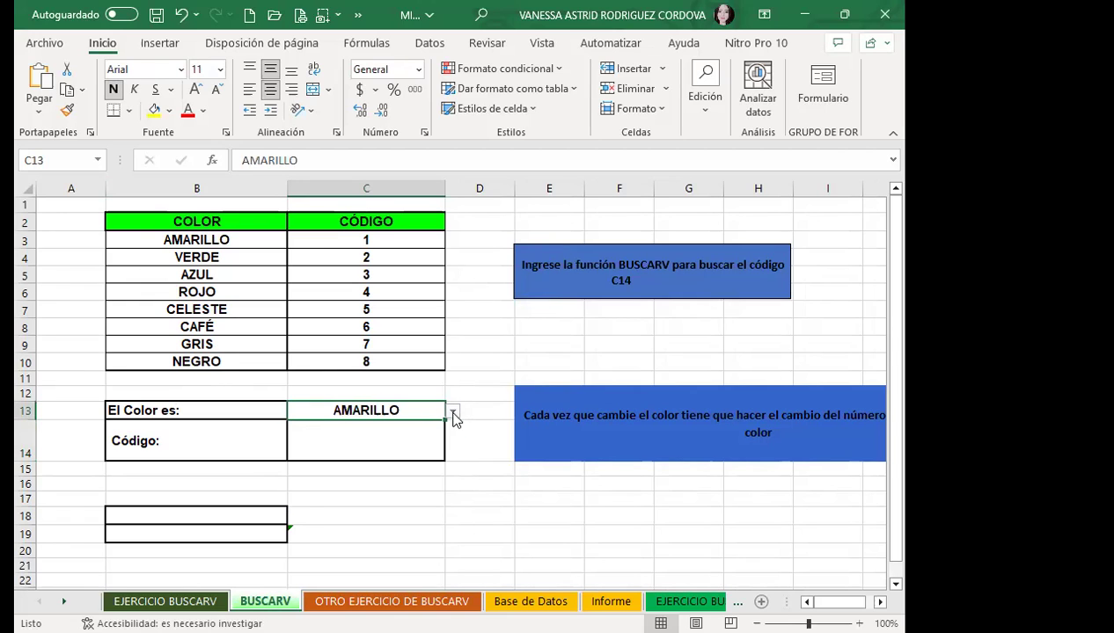
{"action": "left_click", "coordinate": [452, 411]}
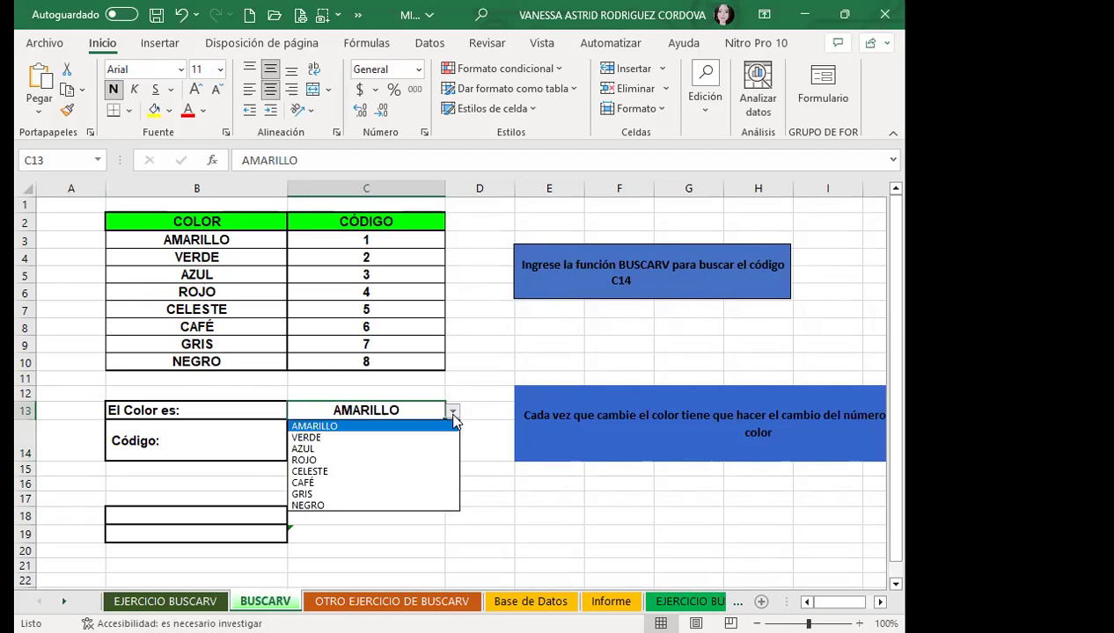
{"action": "left_click", "coordinate": [303, 449]}
{"action": "left_click", "coordinate": [352, 440]}
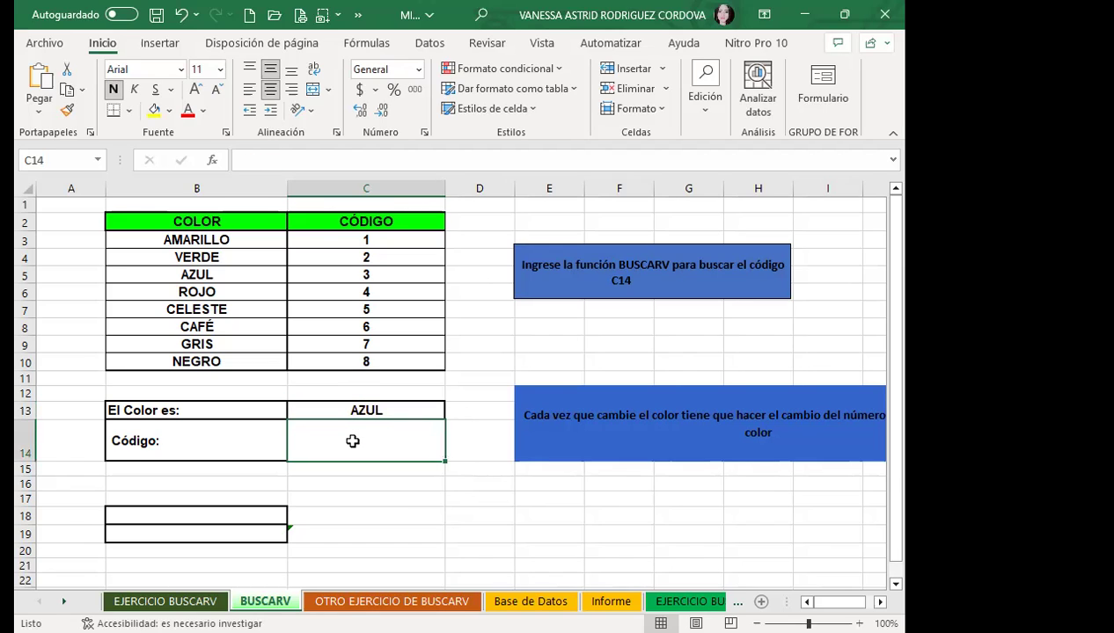
Step: Enter =BUSCARV(C13;B2:C10;2;0) in C14 so it returns AZUL's code 3
{"action": "type", "text": "="}
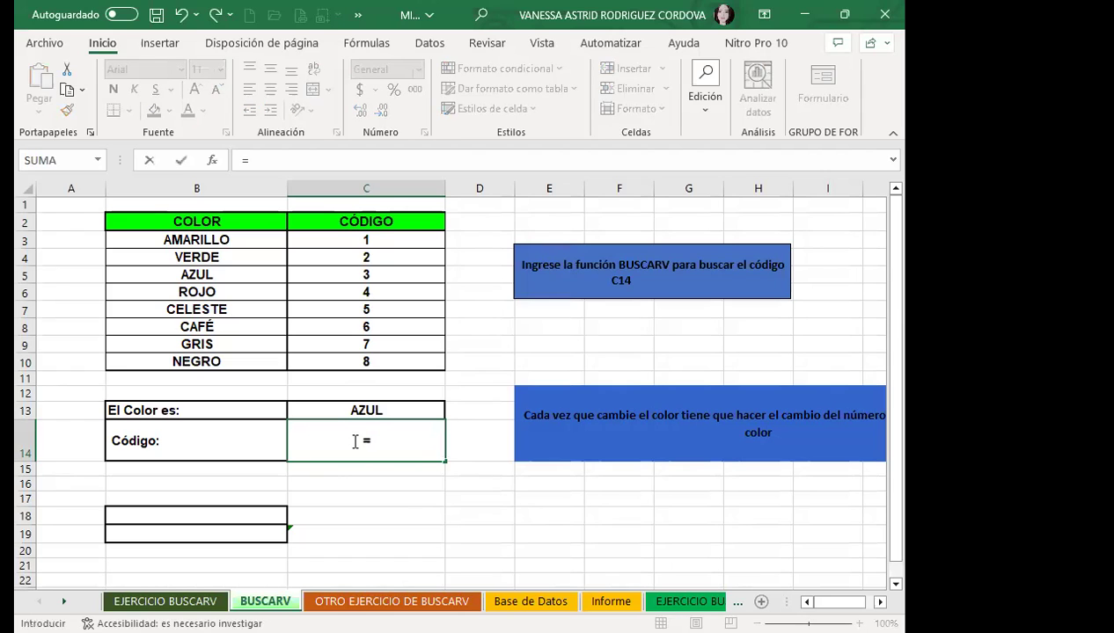
{"action": "type", "text": "BUSC"}
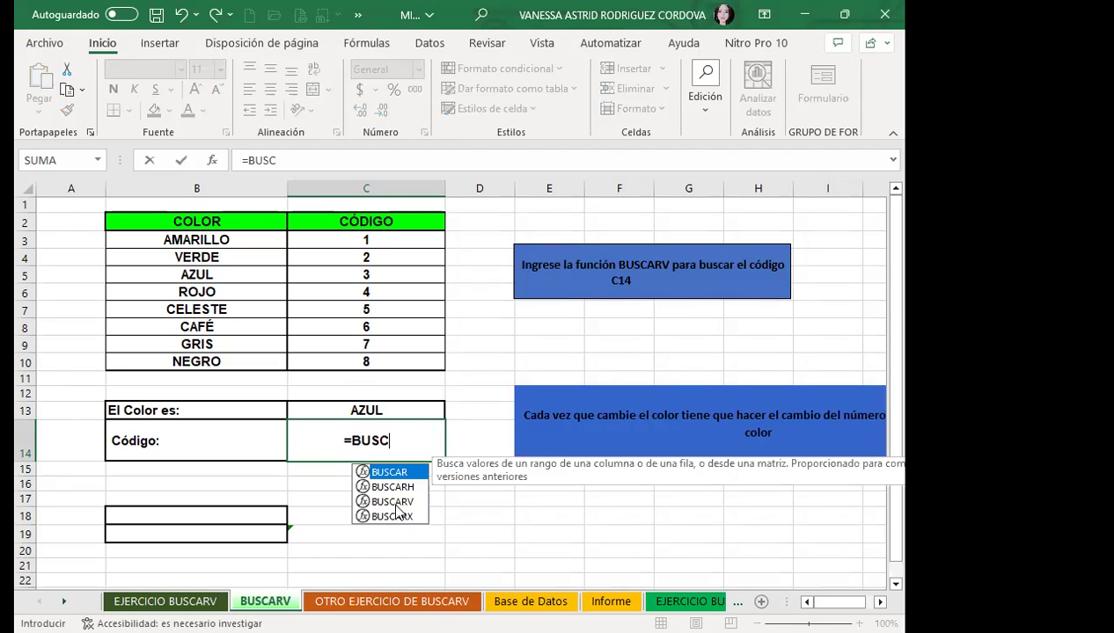
{"action": "double_click", "coordinate": [394, 501]}
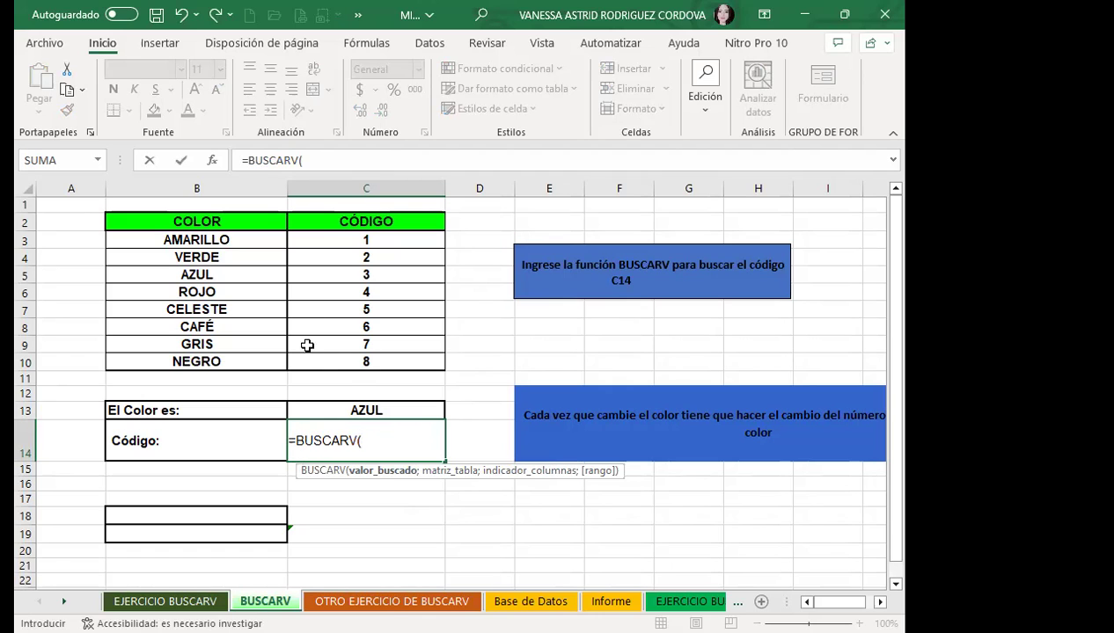
{"action": "left_click", "coordinate": [336, 409]}
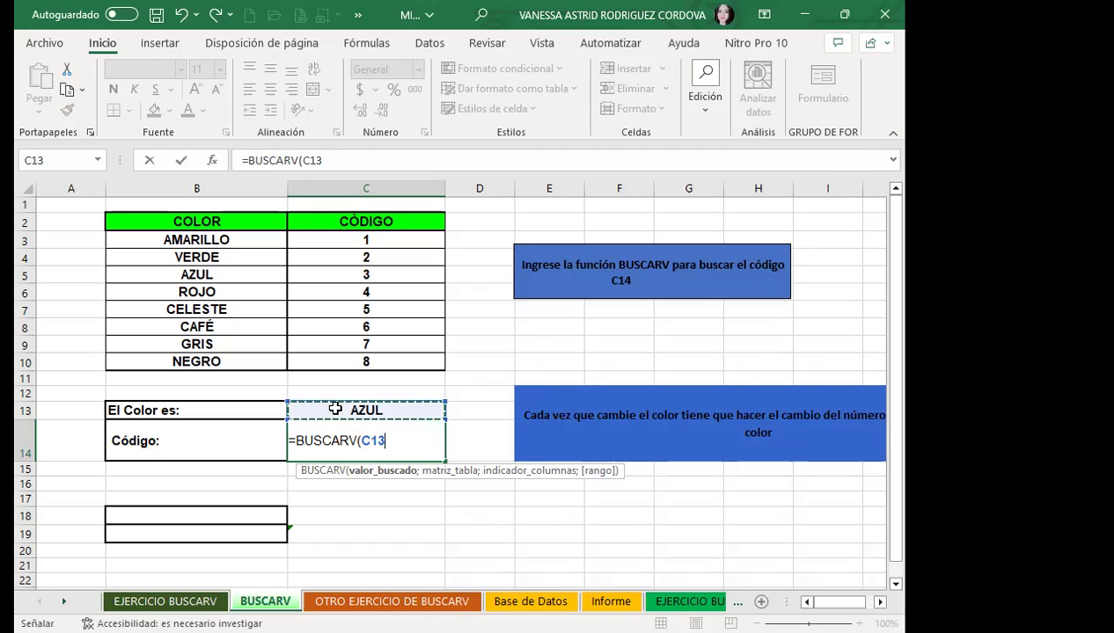
{"action": "type", "text": ";"}
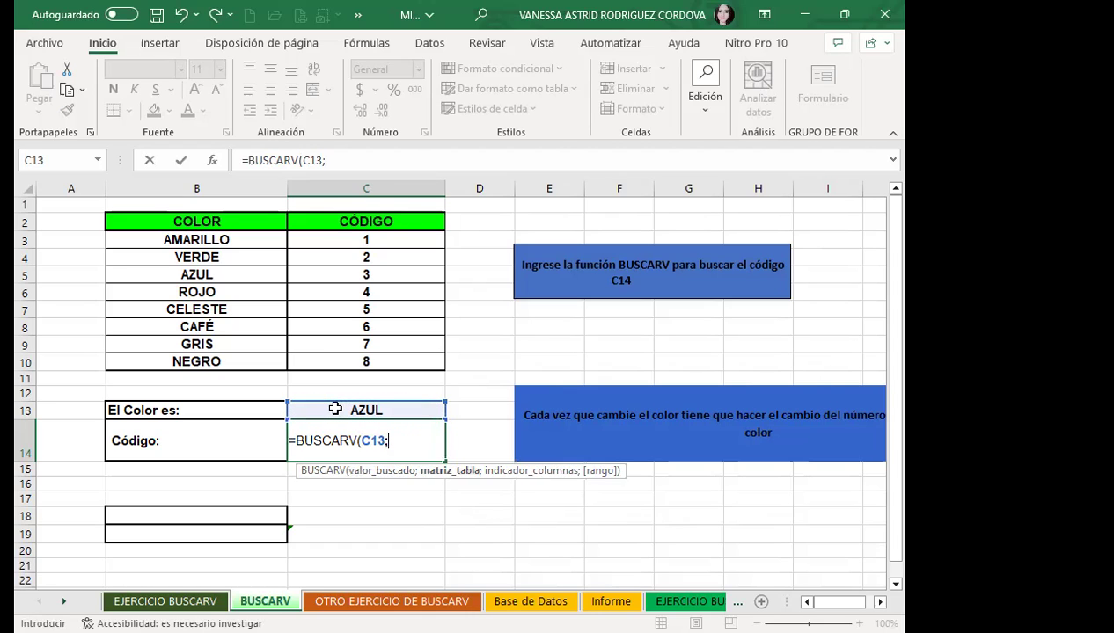
{"action": "left_click_drag", "start_coordinate": [145, 220], "coordinate": [203, 241]}
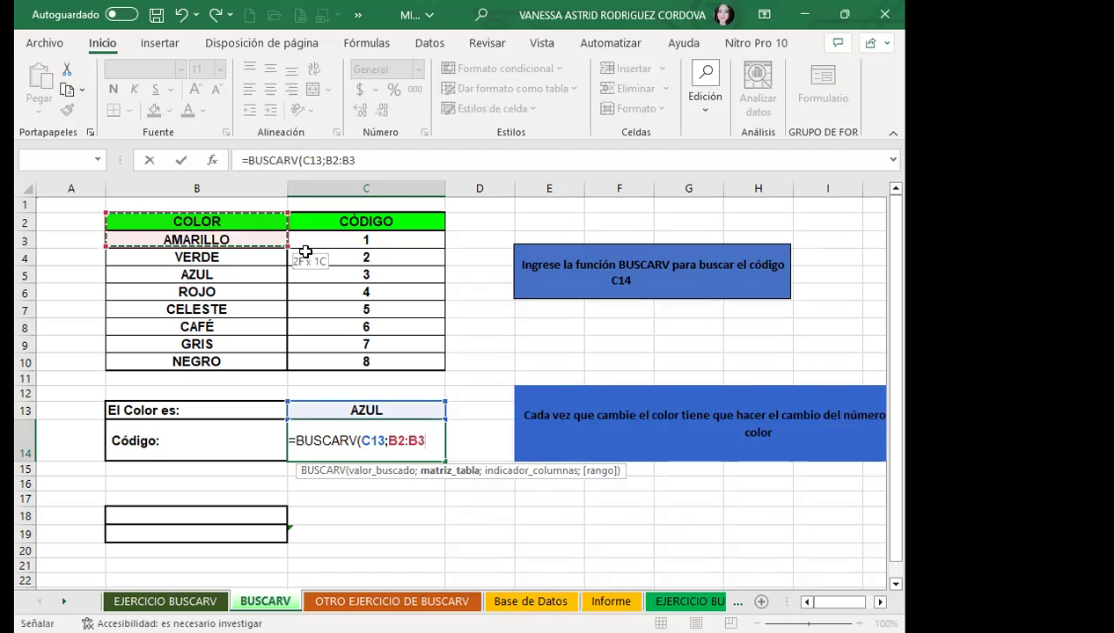
{"action": "left_click_drag", "start_coordinate": [381, 351], "coordinate": [435, 348]}
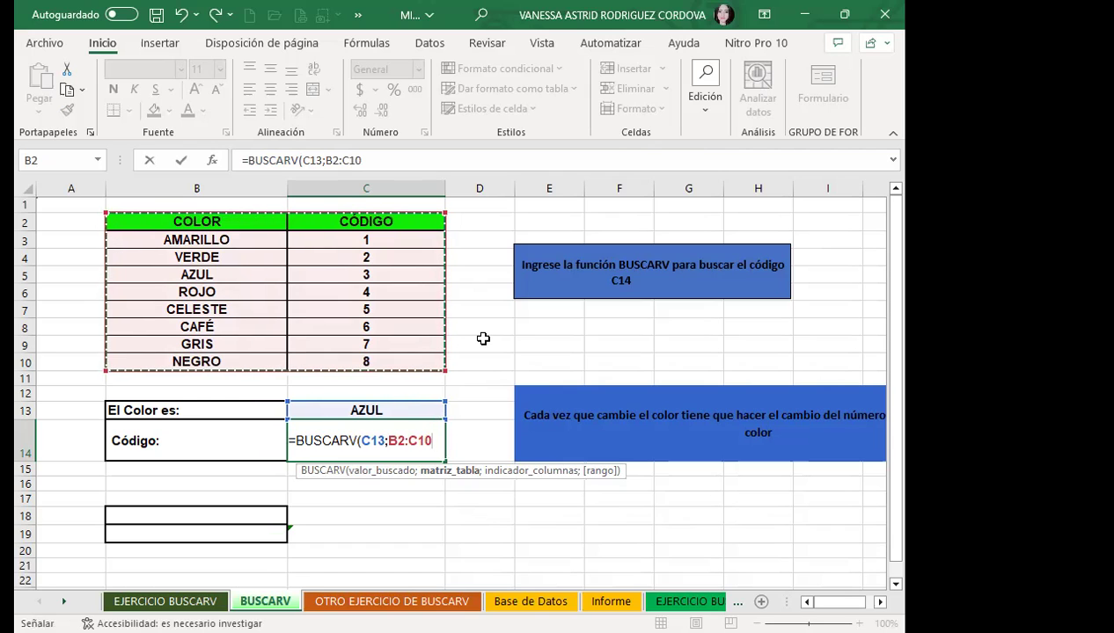
{"action": "type", "text": ";"}
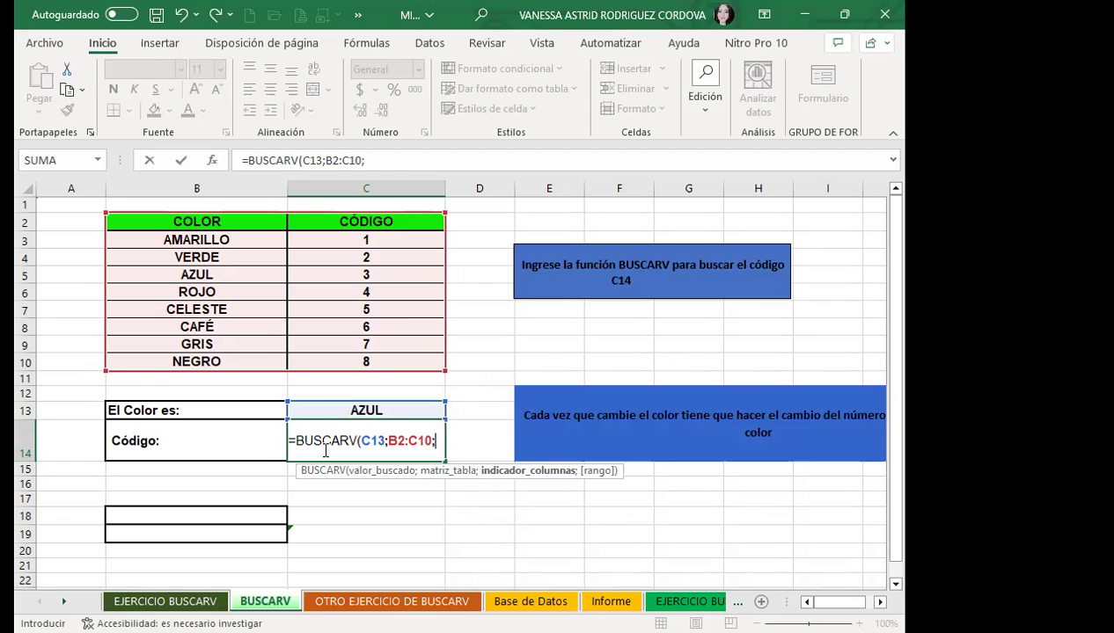
{"action": "type", "text": "2"}
{"action": "type", "text": ":"}
{"action": "key", "text": "BackSpace"}
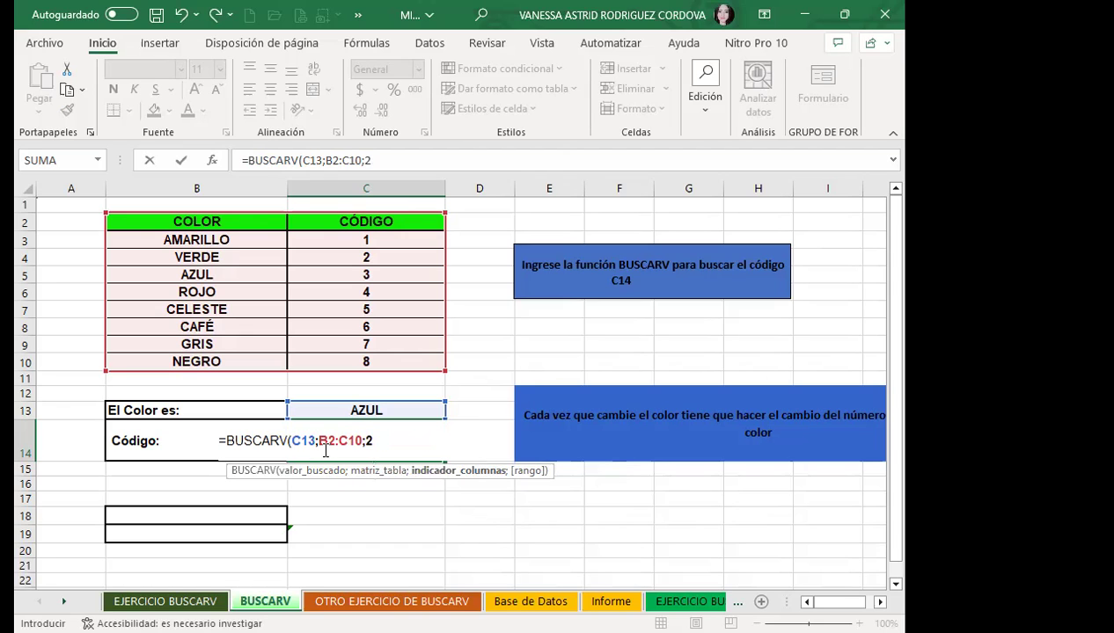
{"action": "type", "text": ";"}
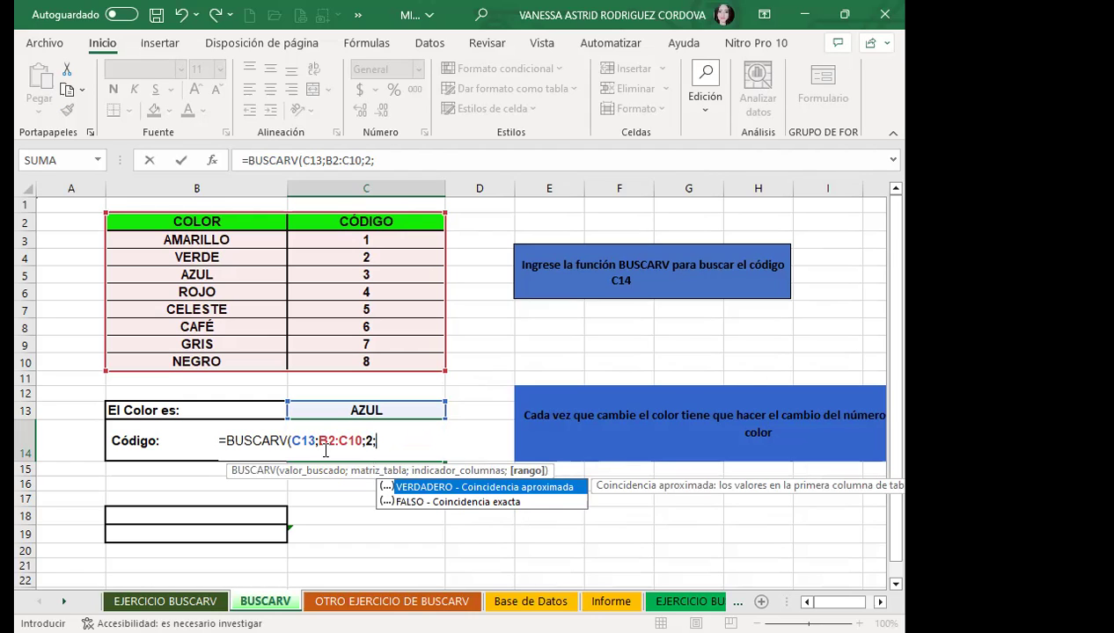
{"action": "type", "text": "0"}
{"action": "type", "text": ")"}
{"action": "key", "text": "Return"}
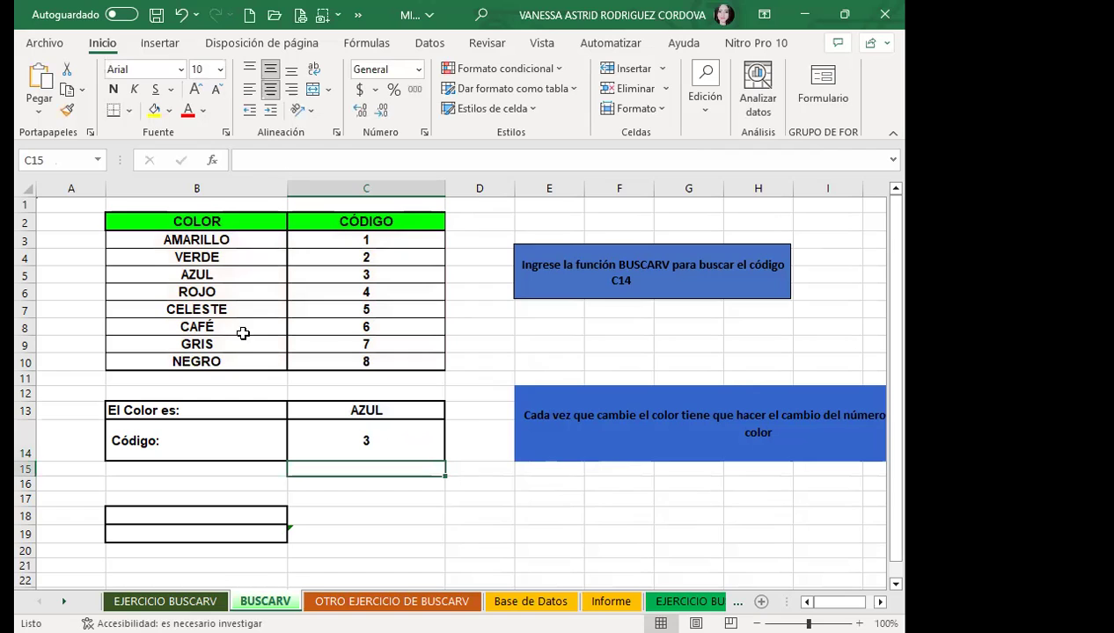
Step: Try CELESTE in C13's dropdown, then switch it to GRIS so C14 shows code 7
{"action": "left_click_drag", "start_coordinate": [151, 274], "coordinate": [358, 283]}
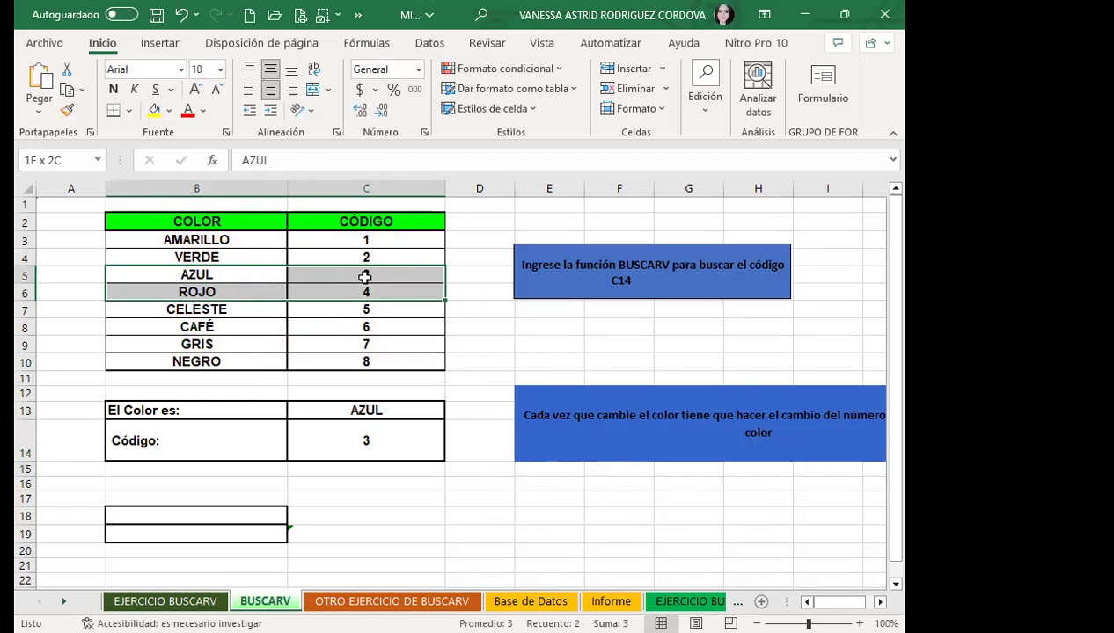
{"action": "left_click", "coordinate": [418, 403]}
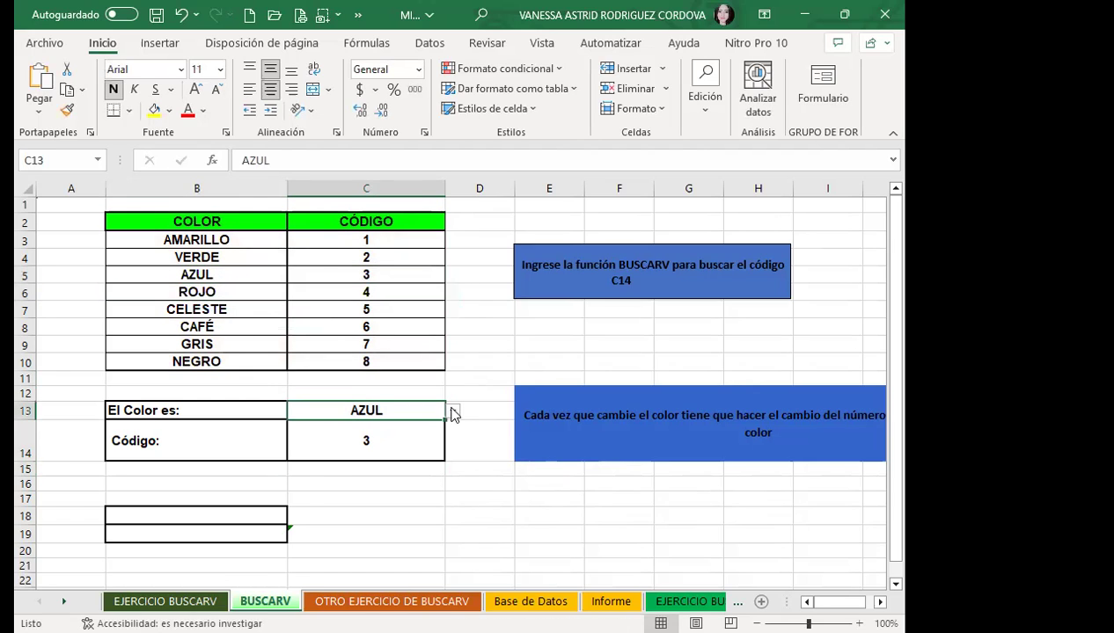
{"action": "left_click", "coordinate": [452, 411]}
{"action": "left_click", "coordinate": [320, 468]}
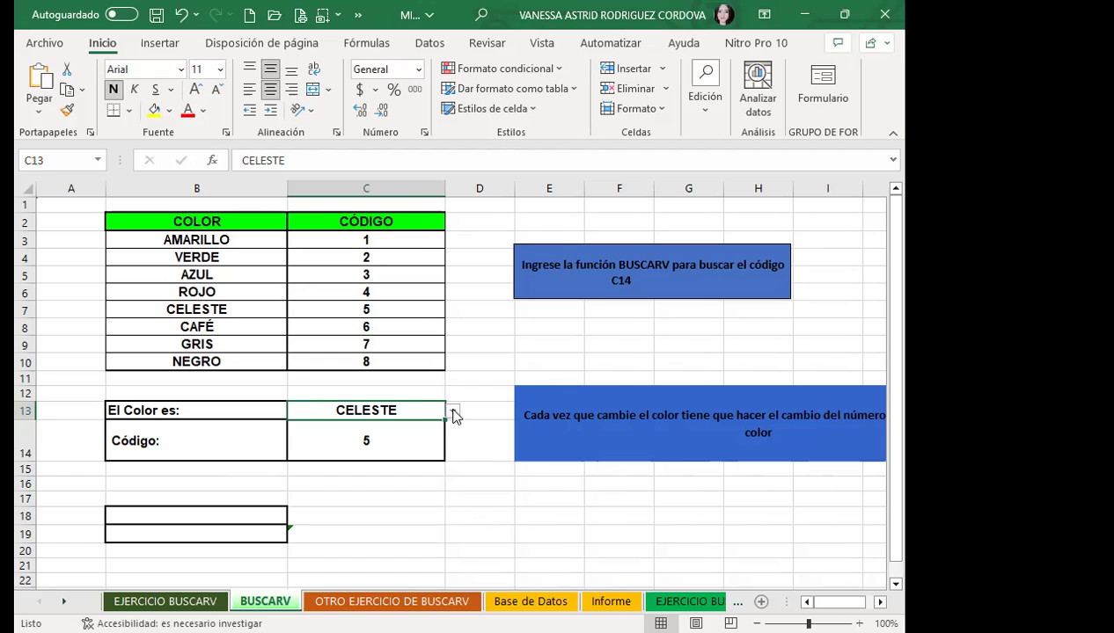
{"action": "left_click", "coordinate": [452, 410]}
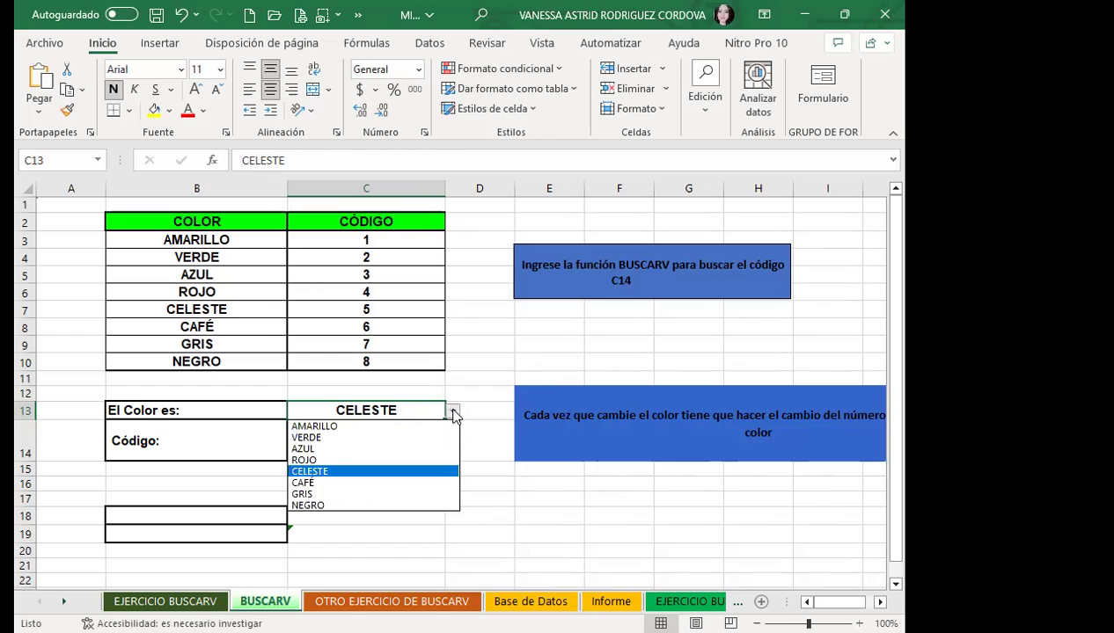
{"action": "left_click", "coordinate": [297, 473]}
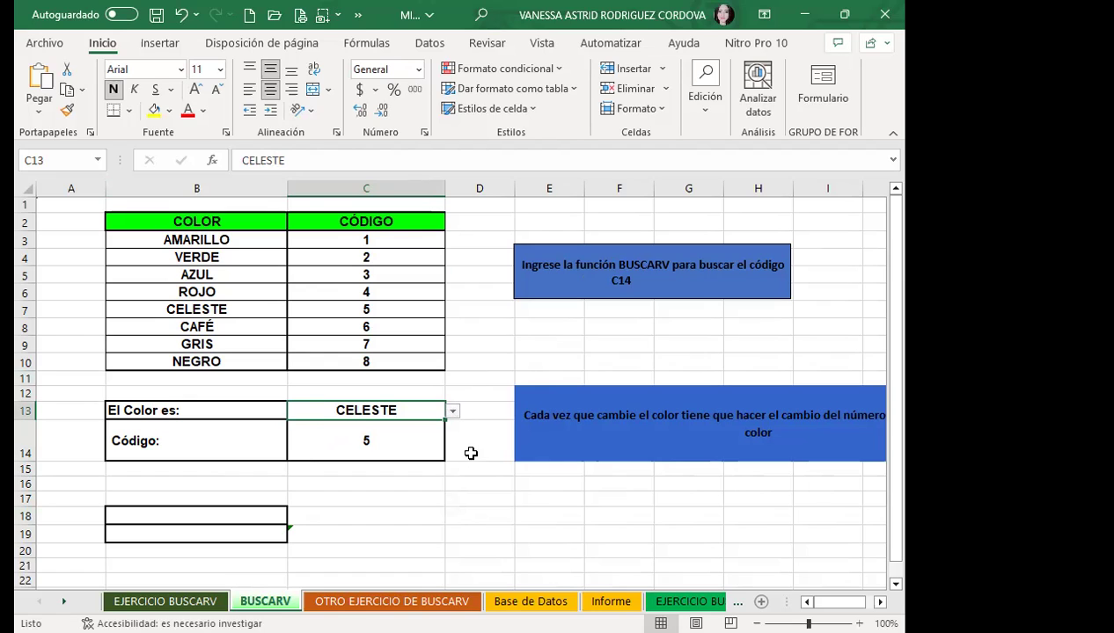
{"action": "left_click", "coordinate": [415, 340]}
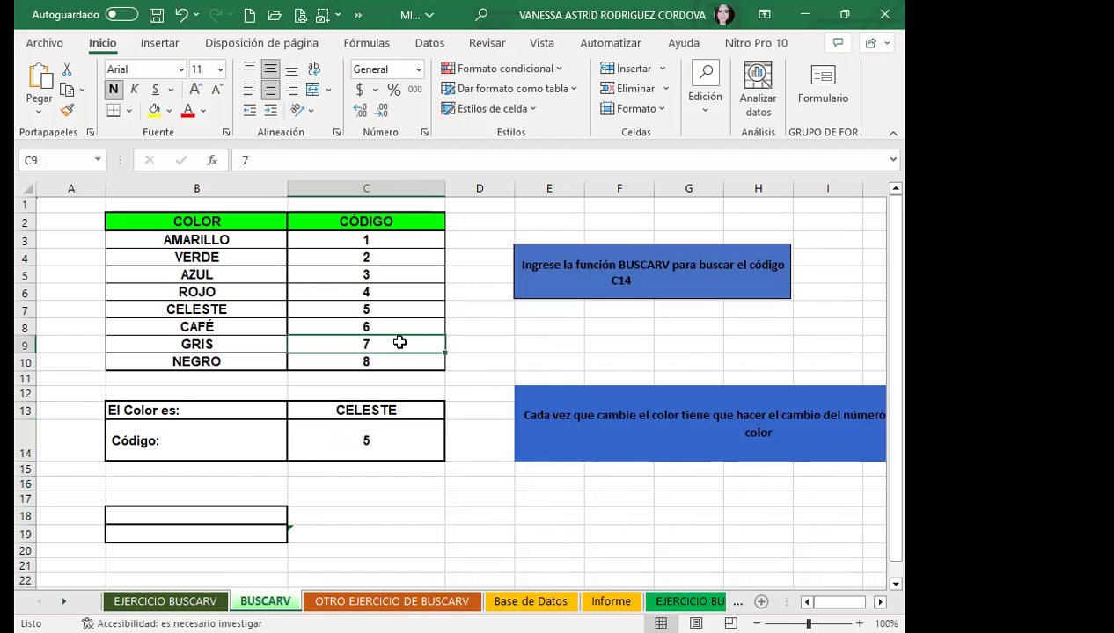
{"action": "left_click", "coordinate": [376, 415]}
{"action": "left_click", "coordinate": [452, 411]}
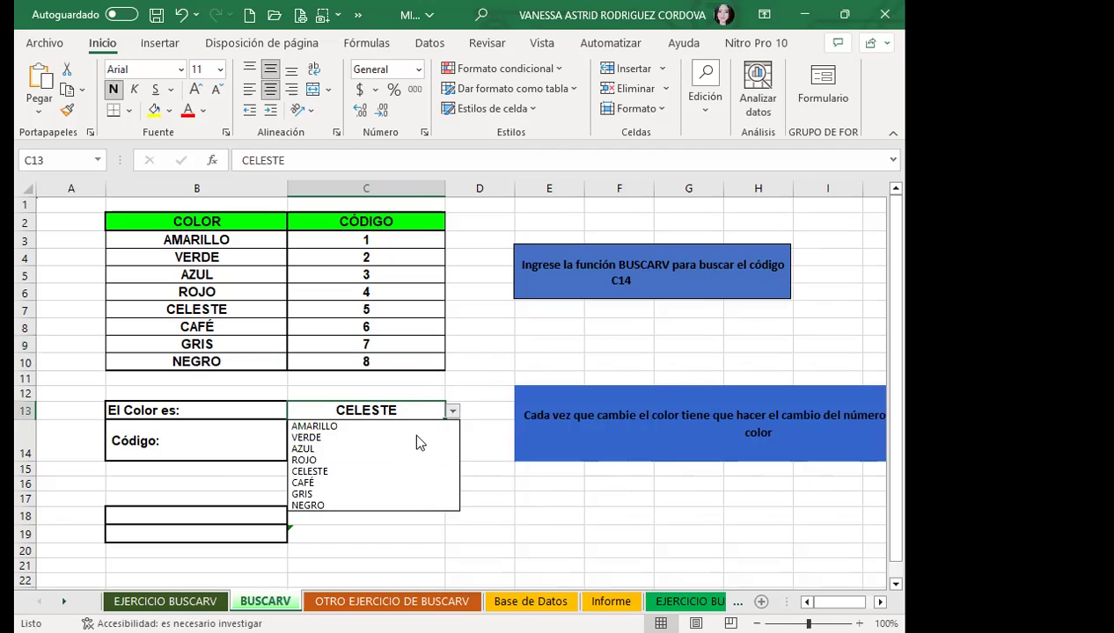
{"action": "left_click", "coordinate": [324, 495]}
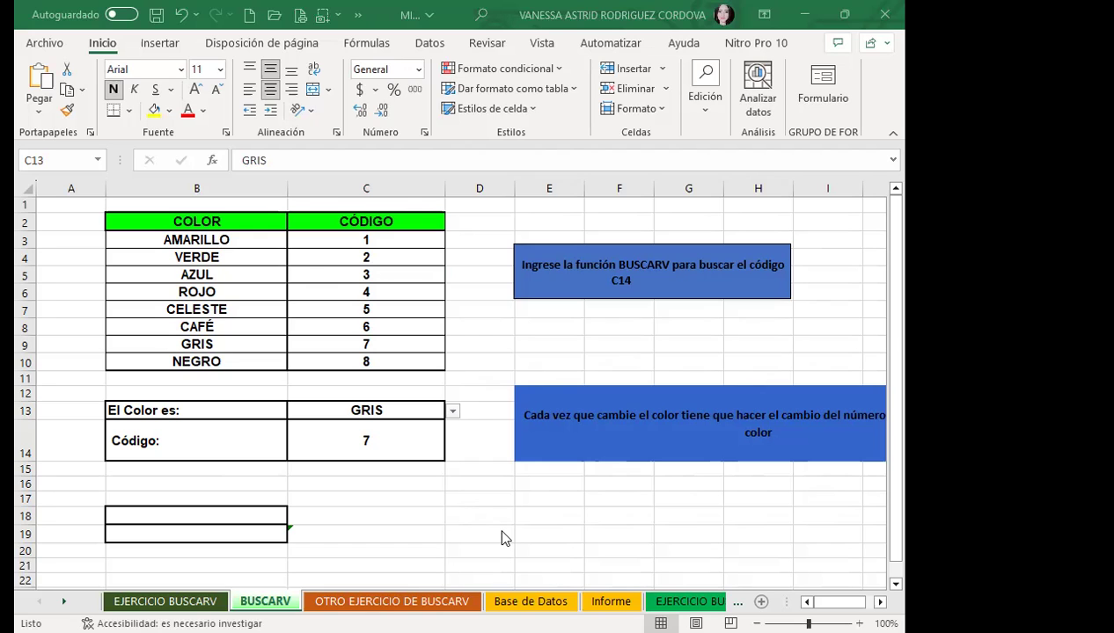
Step: Switch to the OTRO EJERCICIO DE BUSCARV sheet and review the standings table A2:G8
{"action": "left_click", "coordinate": [362, 602]}
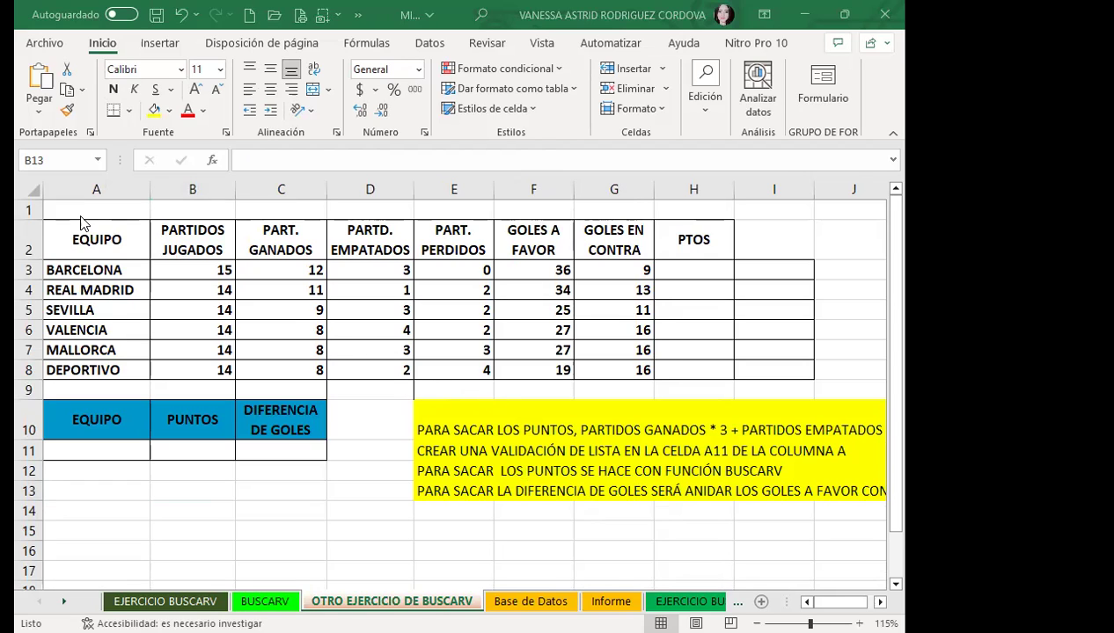
{"action": "left_click", "coordinate": [506, 299]}
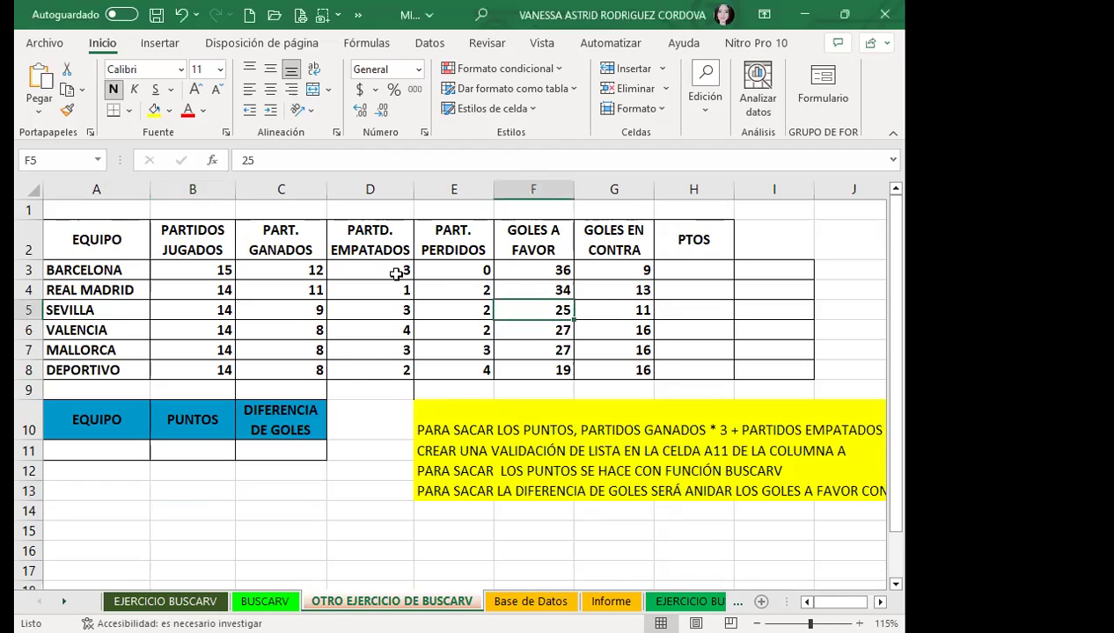
{"action": "mouse_move", "coordinate": [90, 241]}
{"action": "left_mouse_down"}
{"action": "mouse_move", "coordinate": [518, 308]}
{"action": "mouse_move", "coordinate": [616, 362]}
{"action": "left_mouse_up"}
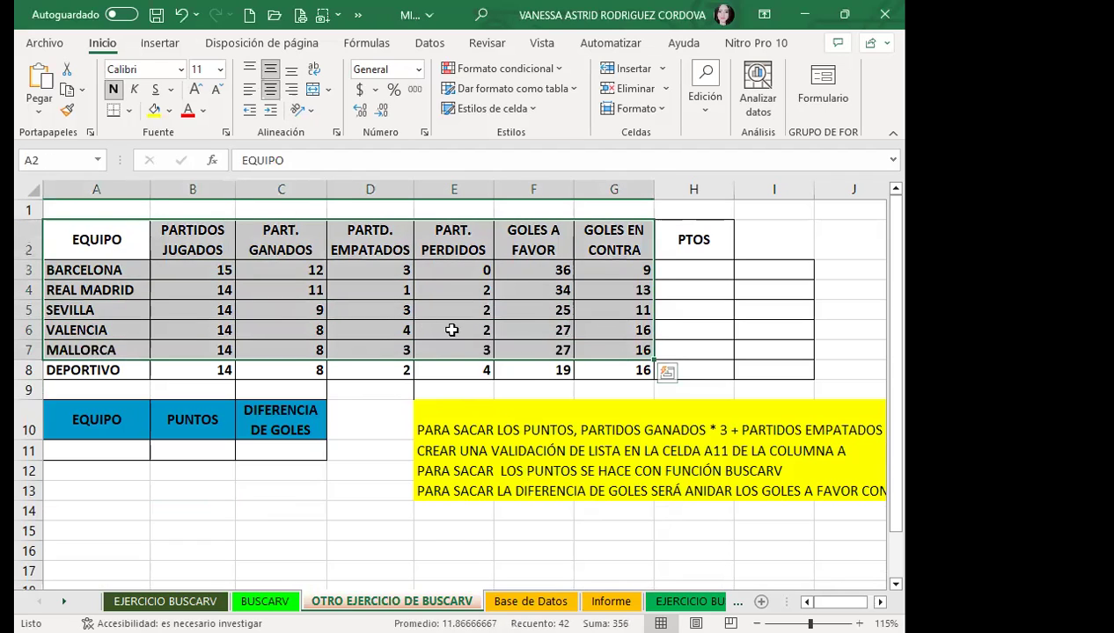
{"action": "left_click", "coordinate": [374, 308]}
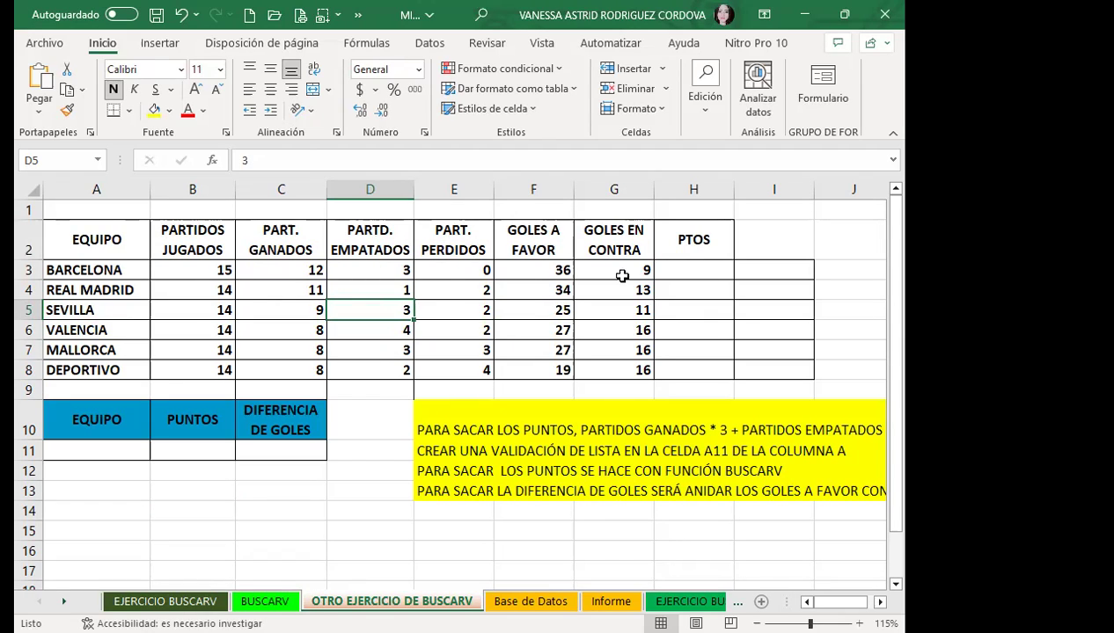
{"action": "left_click", "coordinate": [688, 273]}
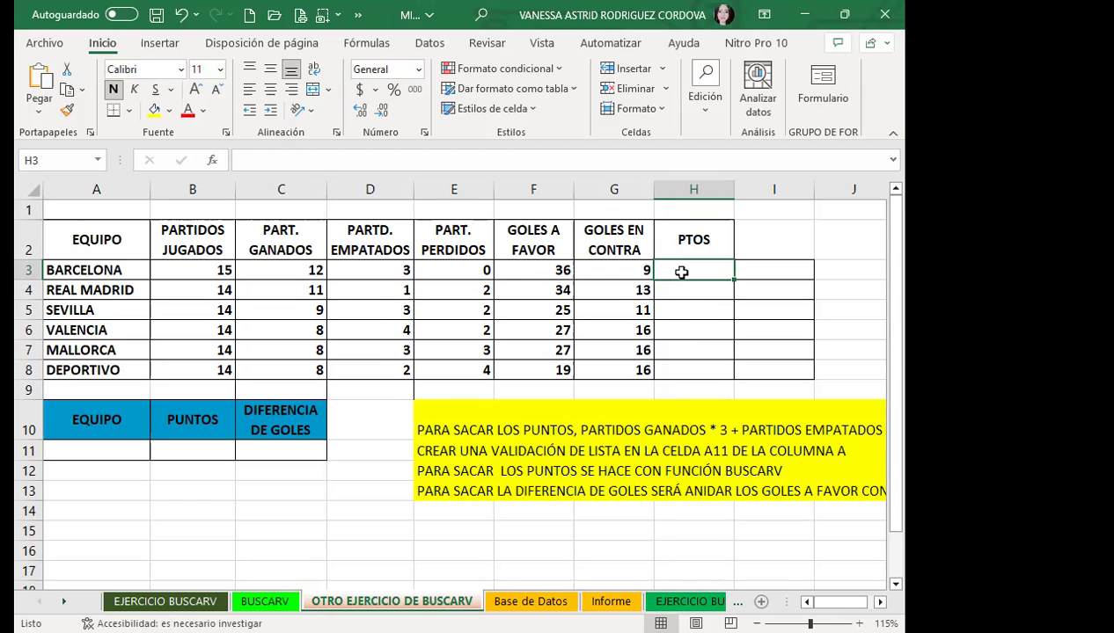
Step: Enter =C3*3+D3 in H3 and fill it to H8, giving 39 down to 26 points
{"action": "type", "text": "="}
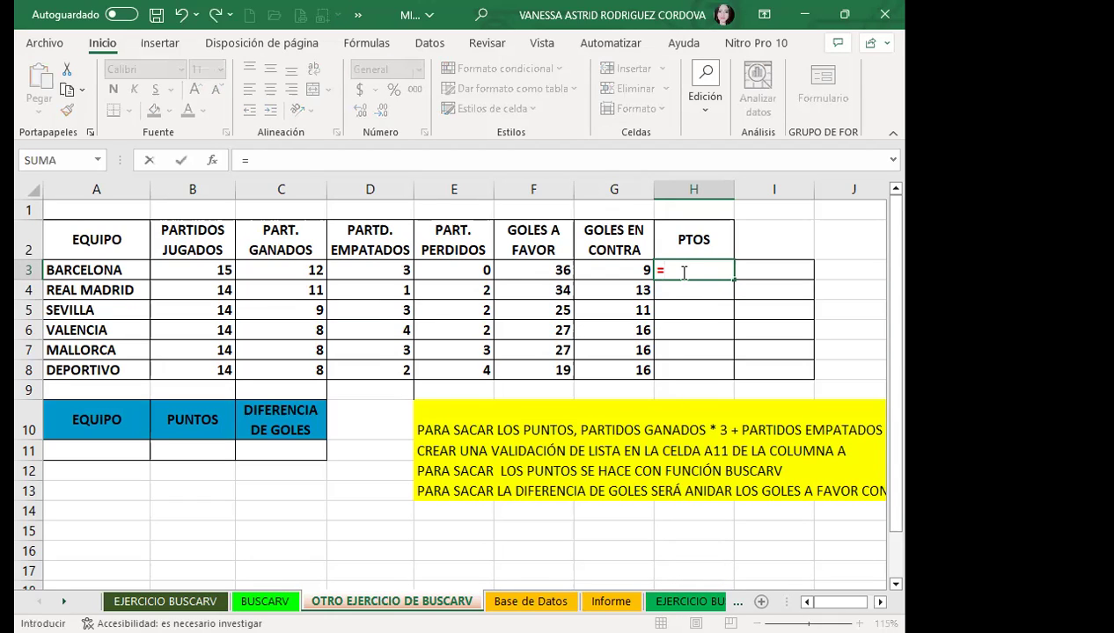
{"action": "left_click", "coordinate": [265, 268]}
{"action": "type", "text": "*"}
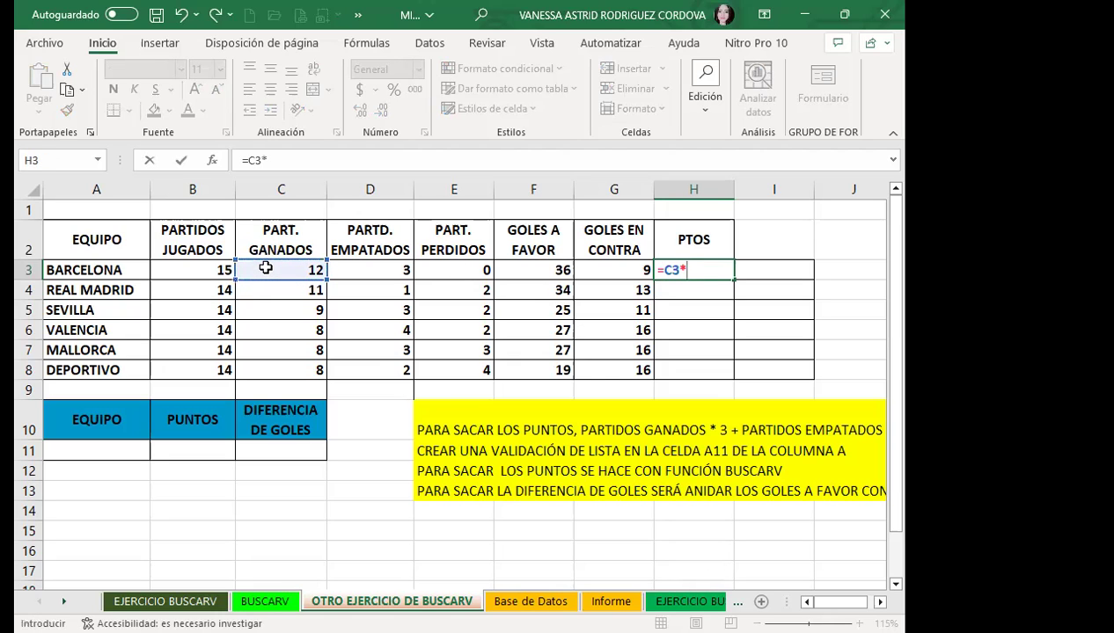
{"action": "type", "text": "3"}
{"action": "type", "text": "+"}
{"action": "left_click", "coordinate": [360, 274]}
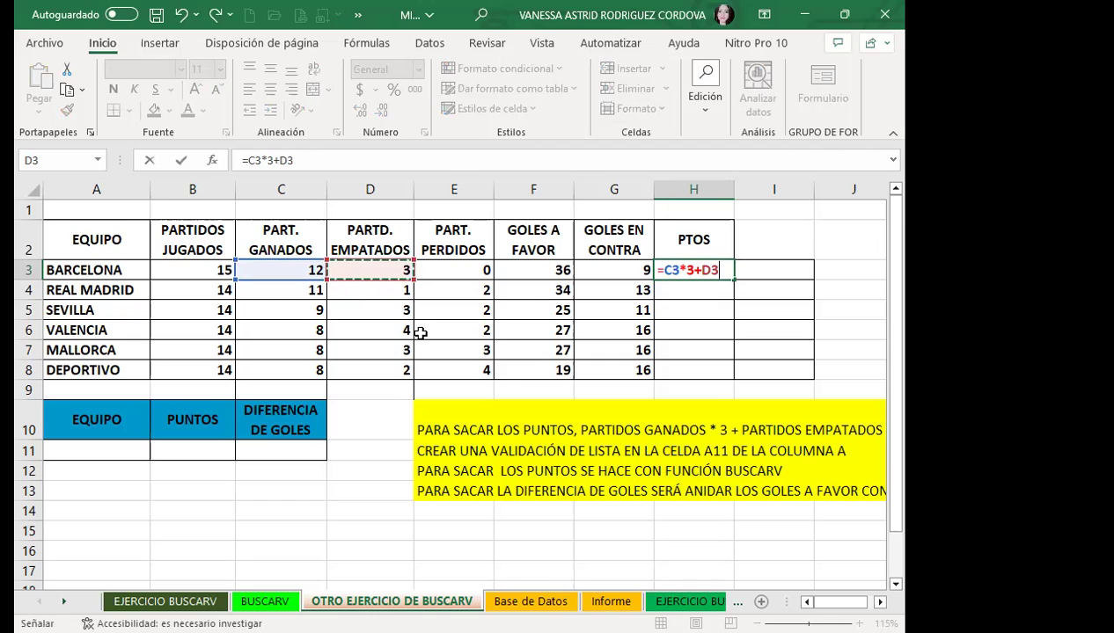
{"action": "key", "text": "Return"}
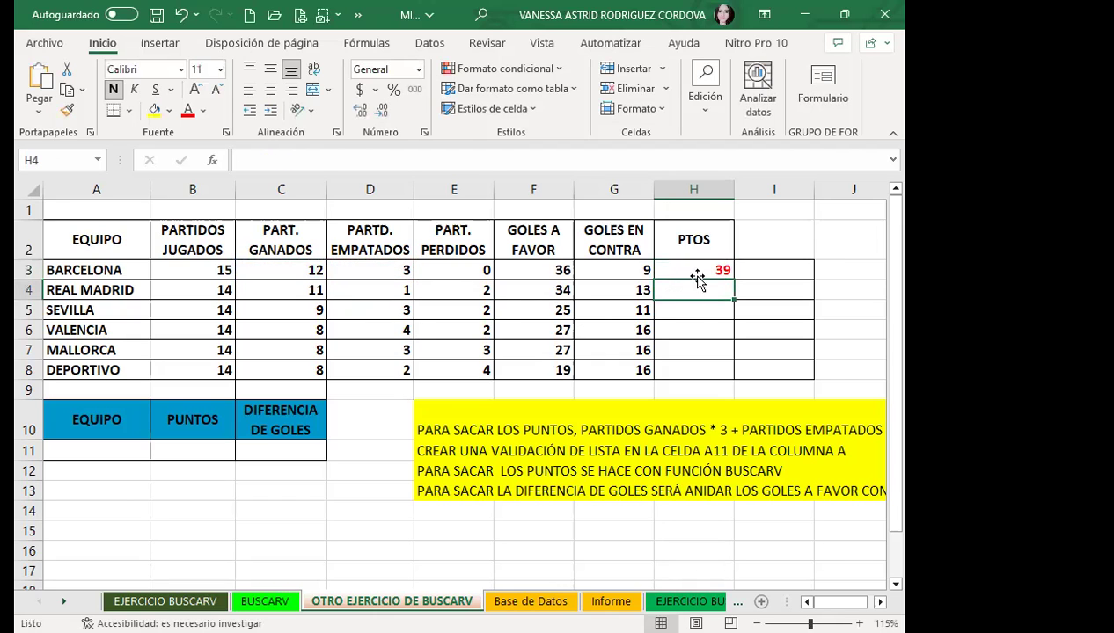
{"action": "left_click", "coordinate": [693, 272]}
{"action": "left_click_drag", "start_coordinate": [732, 280], "coordinate": [729, 370]}
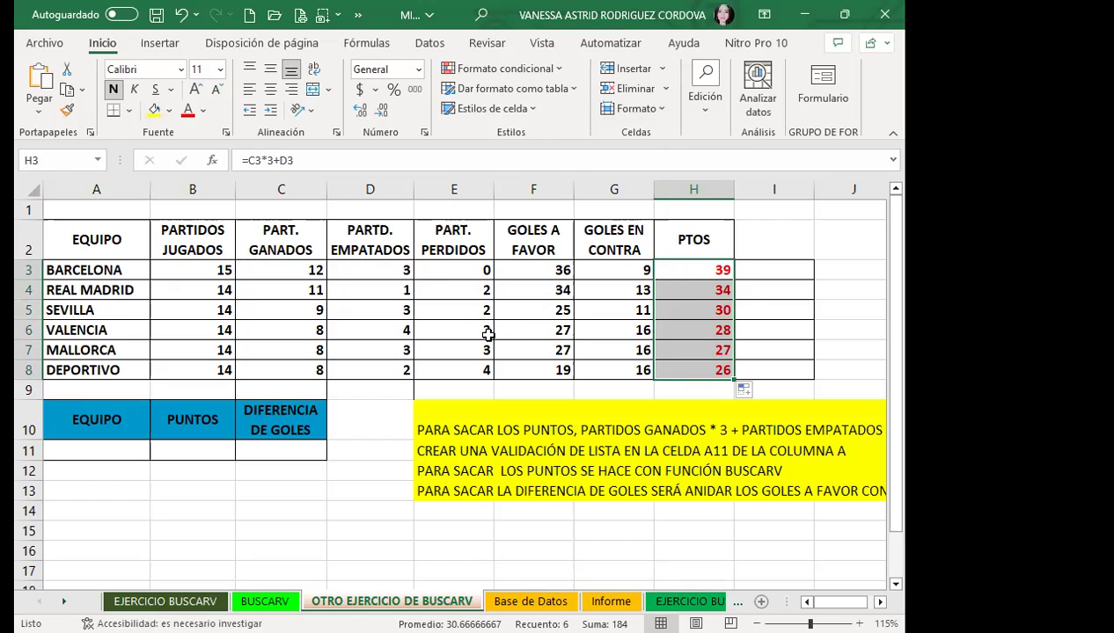
{"action": "left_click", "coordinate": [93, 448]}
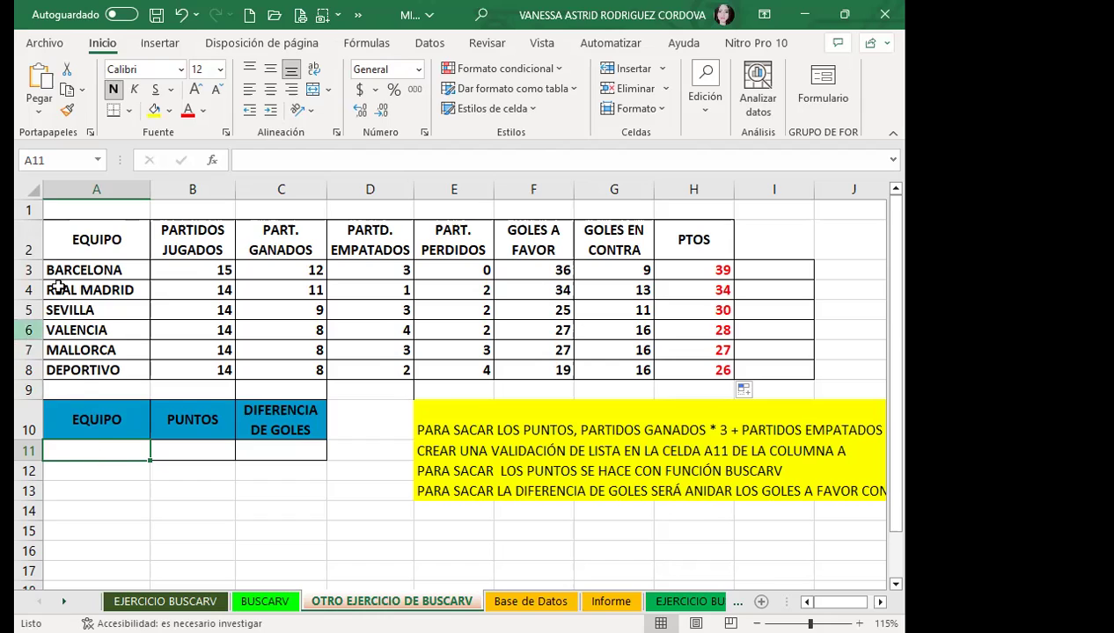
Step: Give A11 a list validation sourced from $A$3:$A$8 and test the team dropdown
{"action": "left_click", "coordinate": [84, 270]}
{"action": "left_click", "coordinate": [95, 457]}
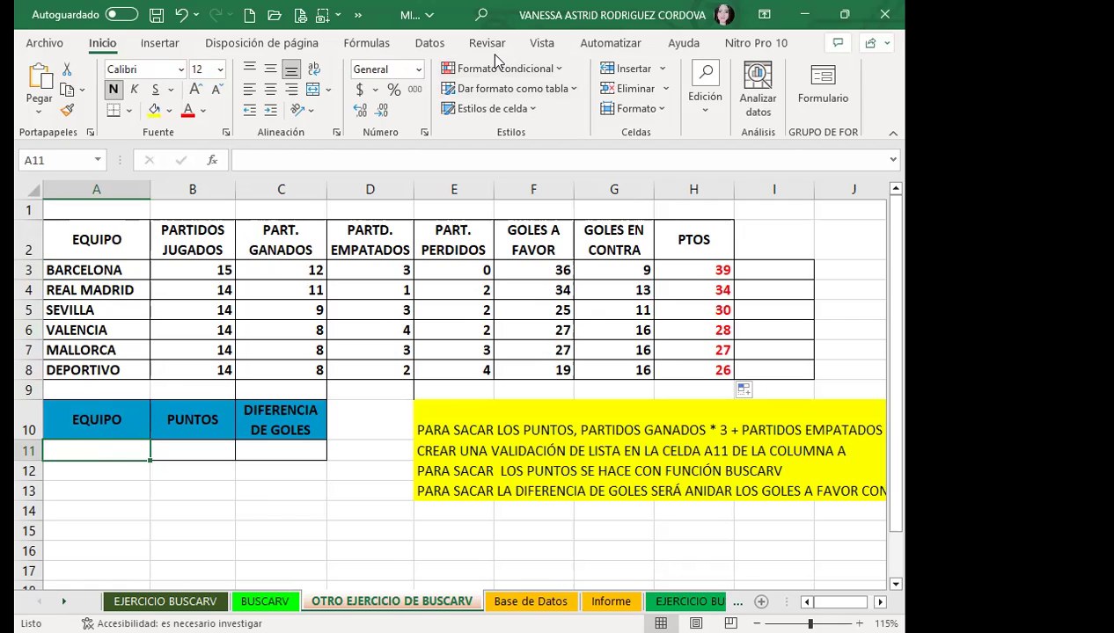
{"action": "left_click", "coordinate": [429, 42]}
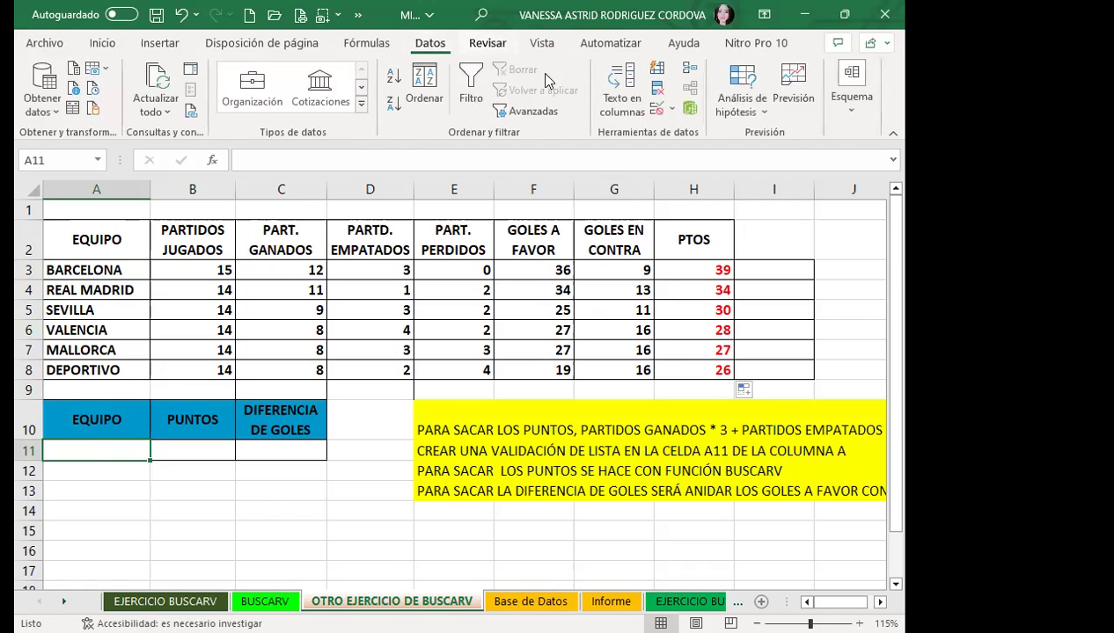
{"action": "left_click", "coordinate": [656, 109]}
{"action": "left_click", "coordinate": [507, 279]}
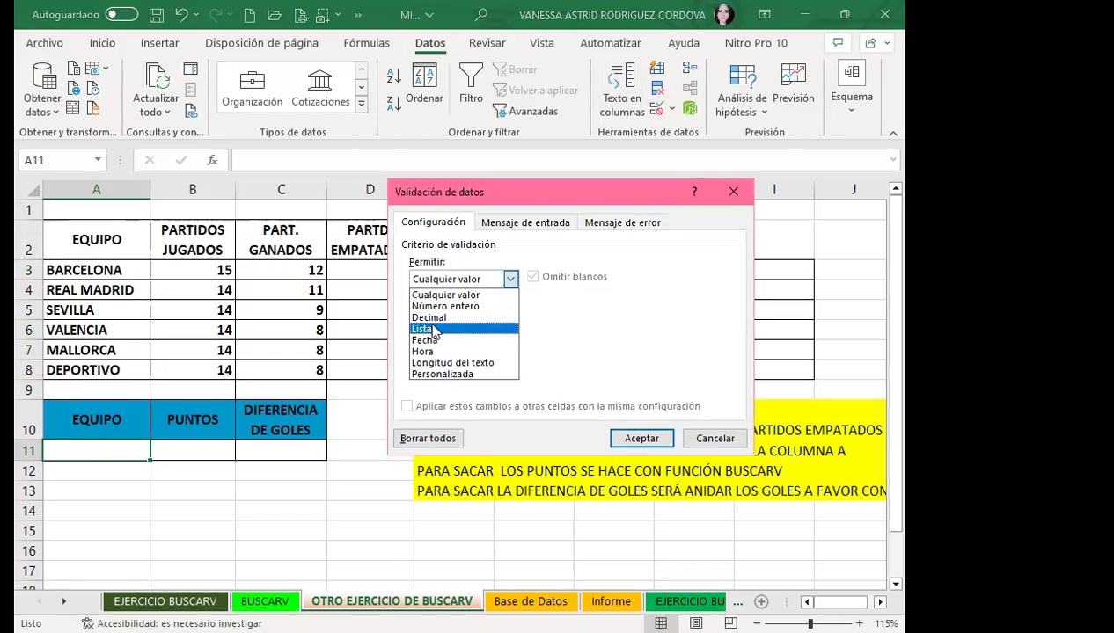
{"action": "left_click", "coordinate": [431, 327]}
{"action": "left_click", "coordinate": [101, 271]}
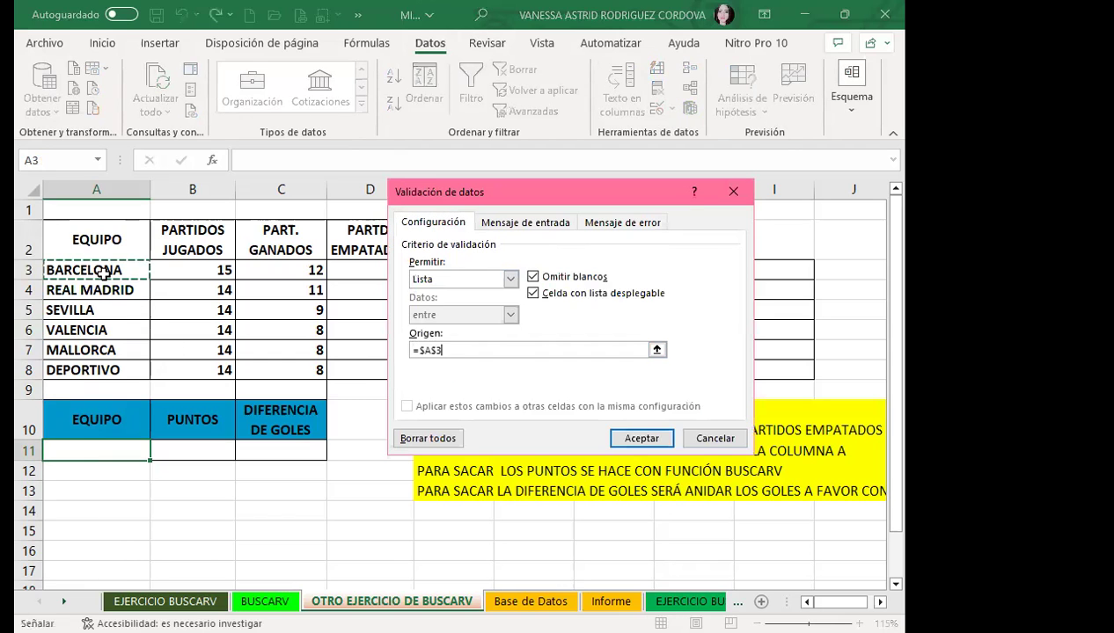
{"action": "left_click_drag", "start_coordinate": [97, 270], "coordinate": [97, 369]}
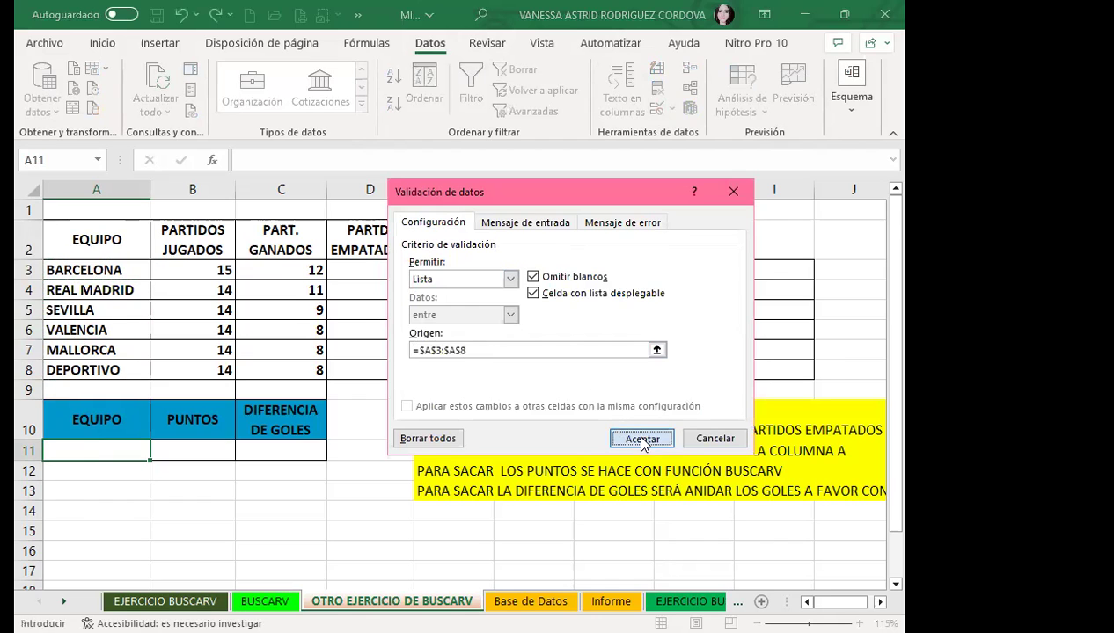
{"action": "left_click", "coordinate": [641, 437]}
{"action": "left_click", "coordinate": [158, 452]}
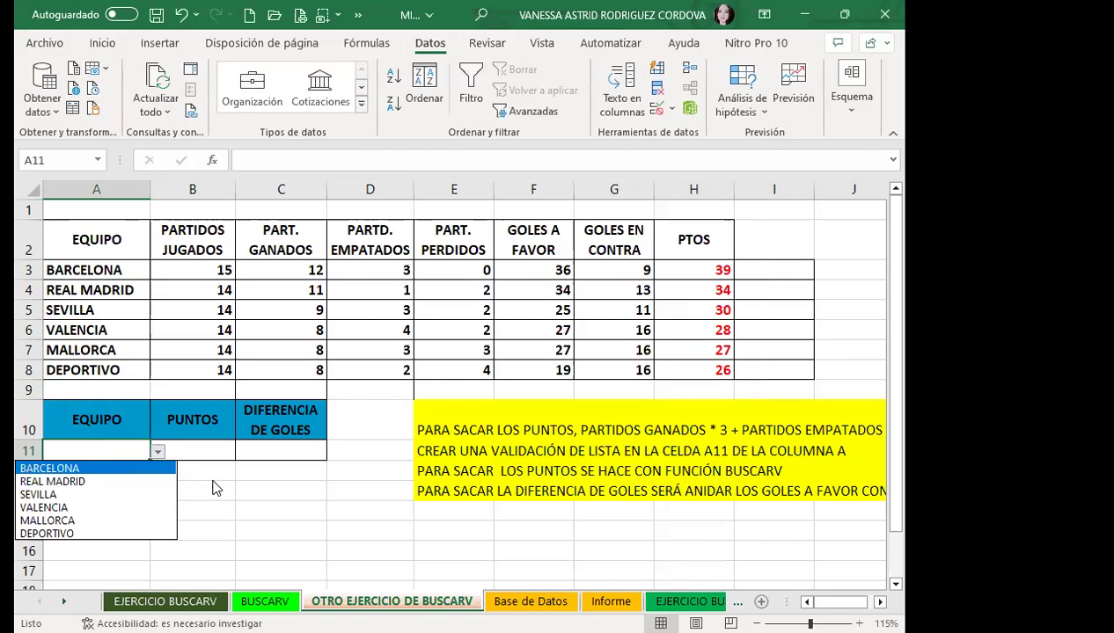
{"action": "key", "text": "Escape"}
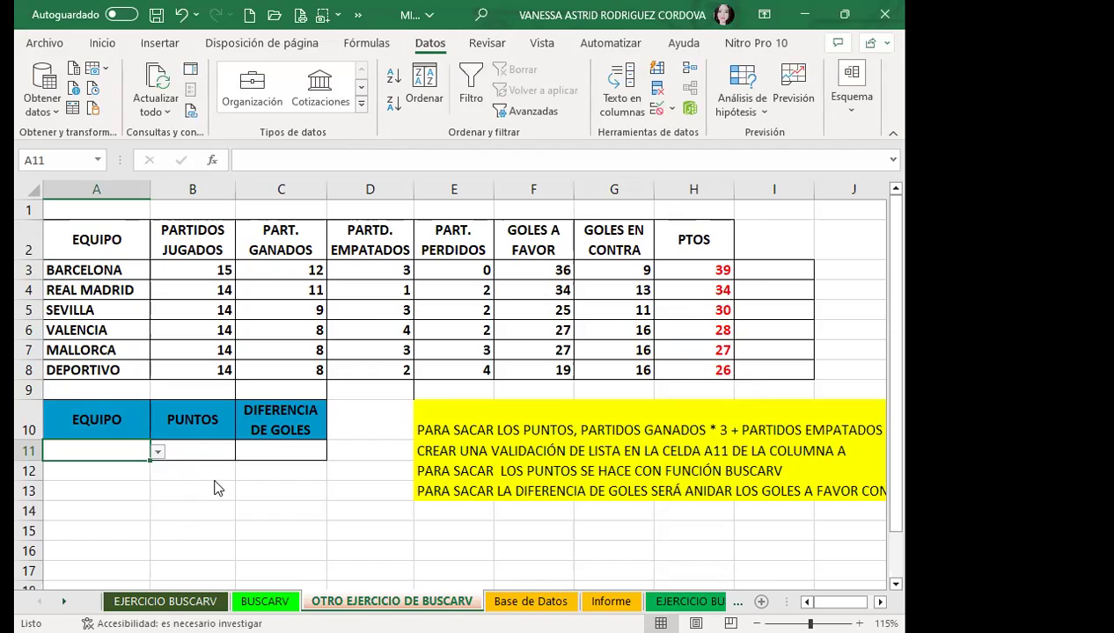
{"action": "left_click", "coordinate": [202, 447]}
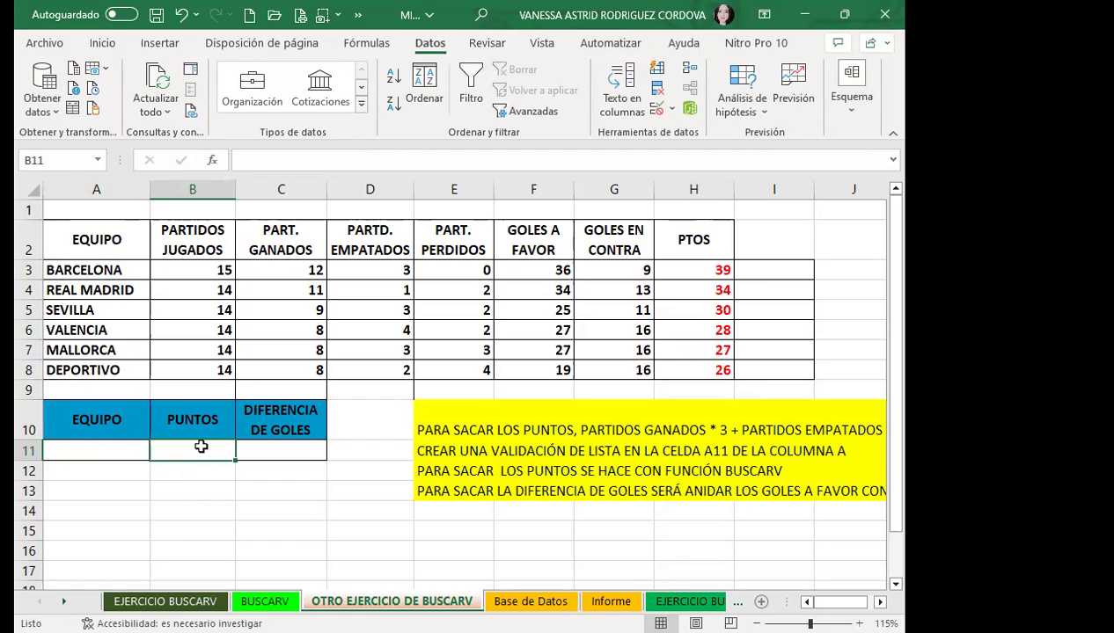
Step: Enter =BUSCARV(A11;A2:H8;8;0) in B11 to look up the chosen team's points
{"action": "type", "text": "="}
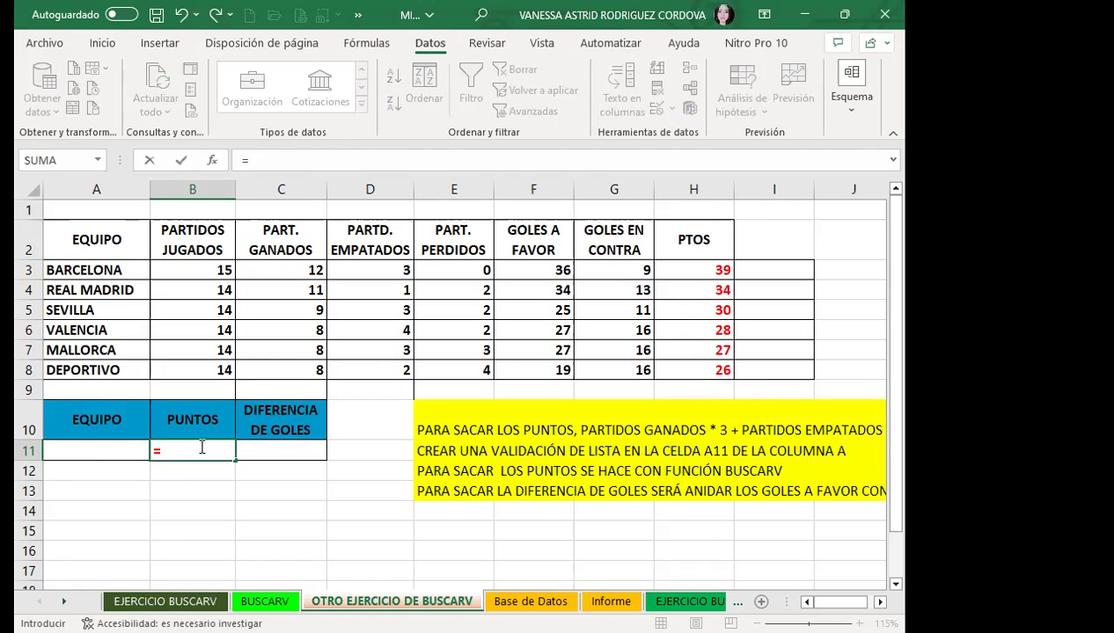
{"action": "type", "text": "BUSC"}
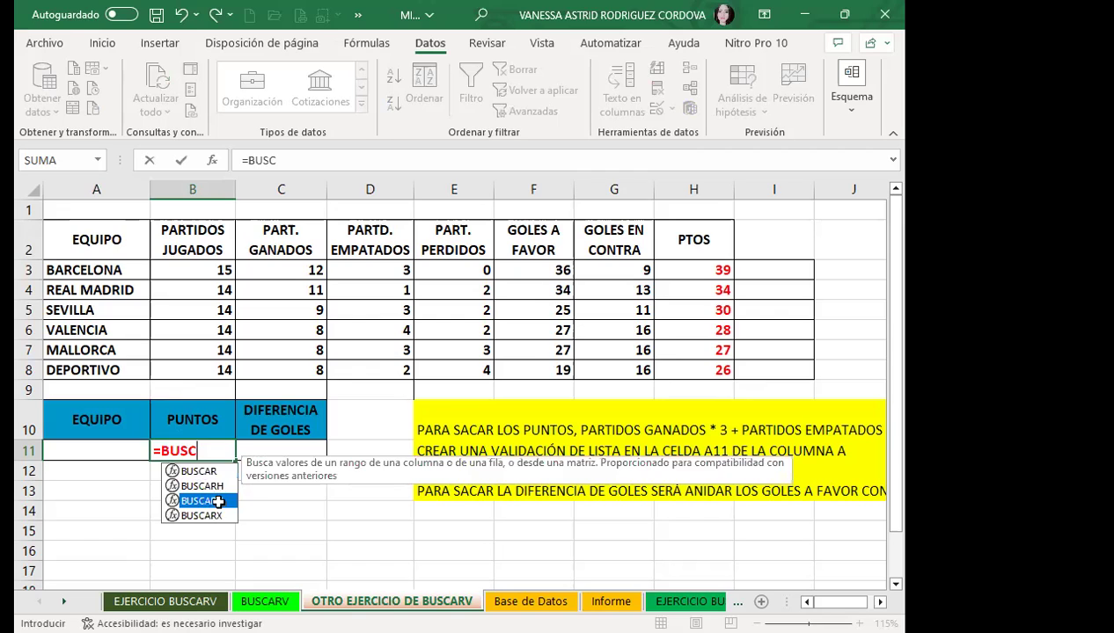
{"action": "double_click", "coordinate": [216, 501]}
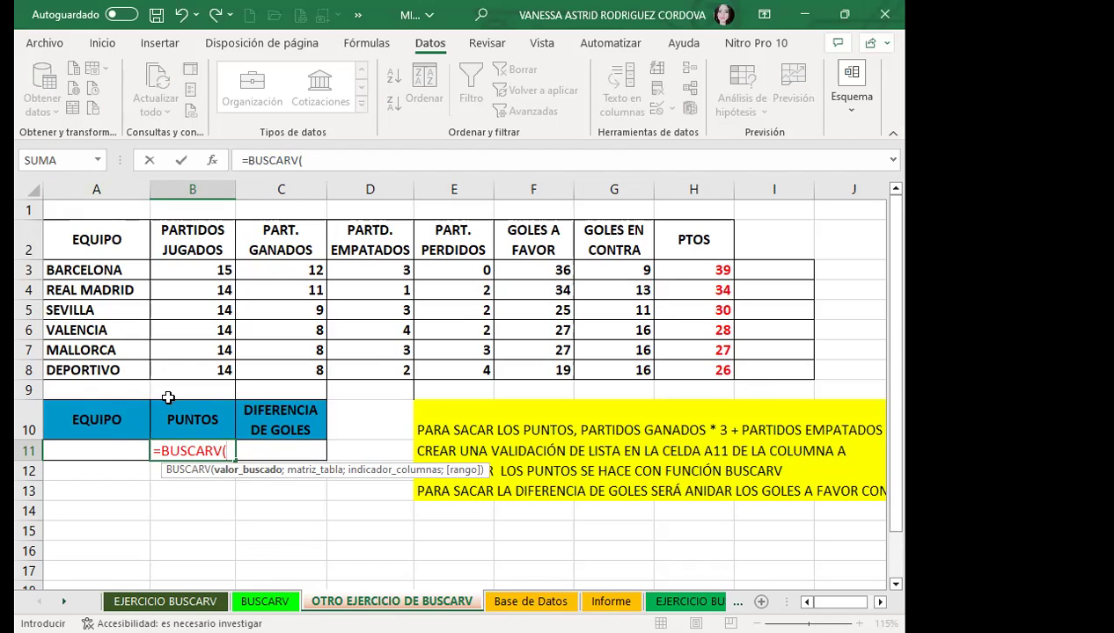
{"action": "left_click", "coordinate": [102, 451]}
{"action": "left_click", "coordinate": [102, 451]}
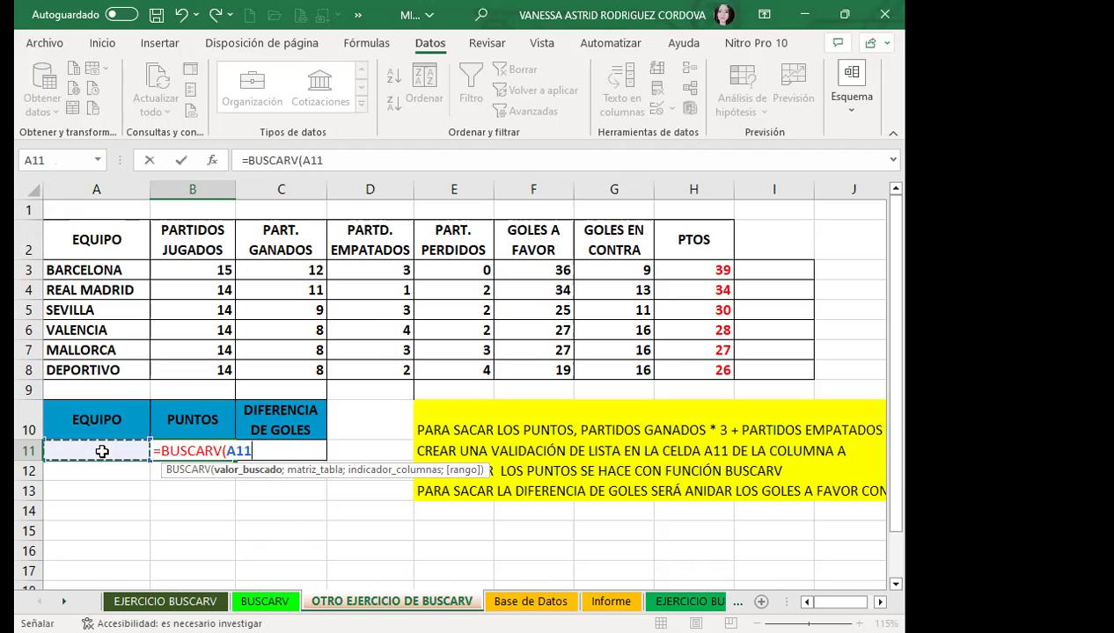
{"action": "type", "text": ";"}
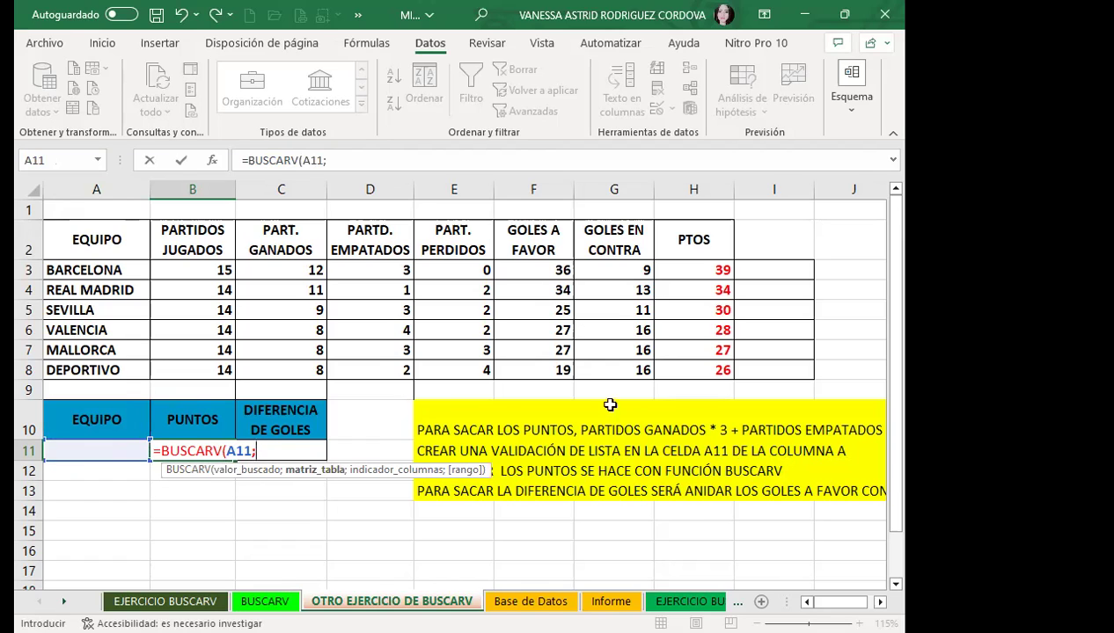
{"action": "left_click_drag", "start_coordinate": [75, 240], "coordinate": [684, 370]}
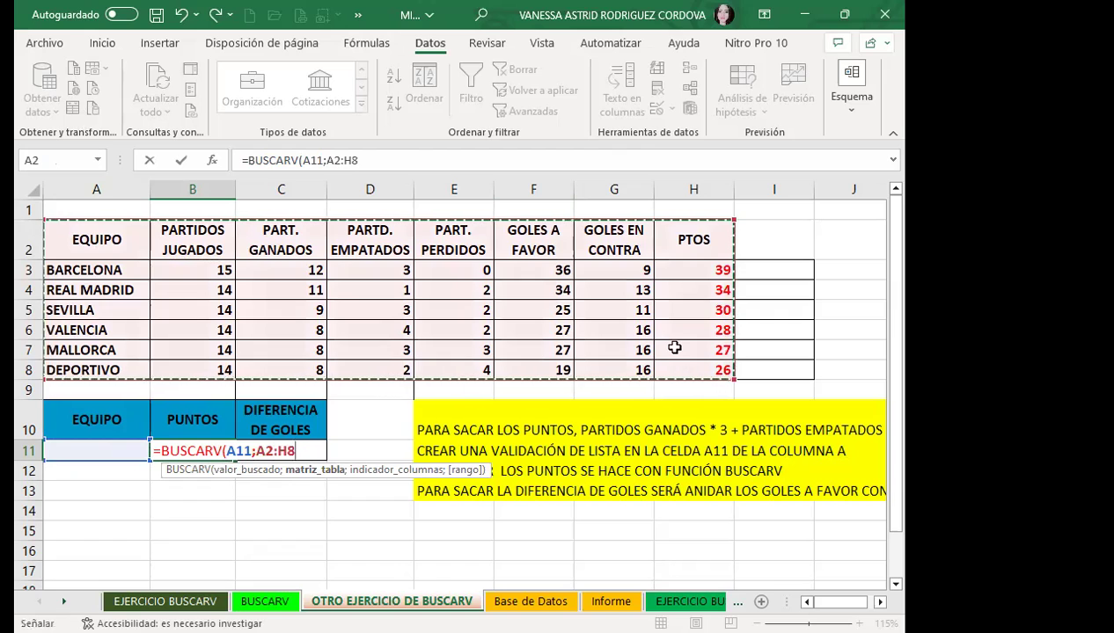
{"action": "type", "text": ";"}
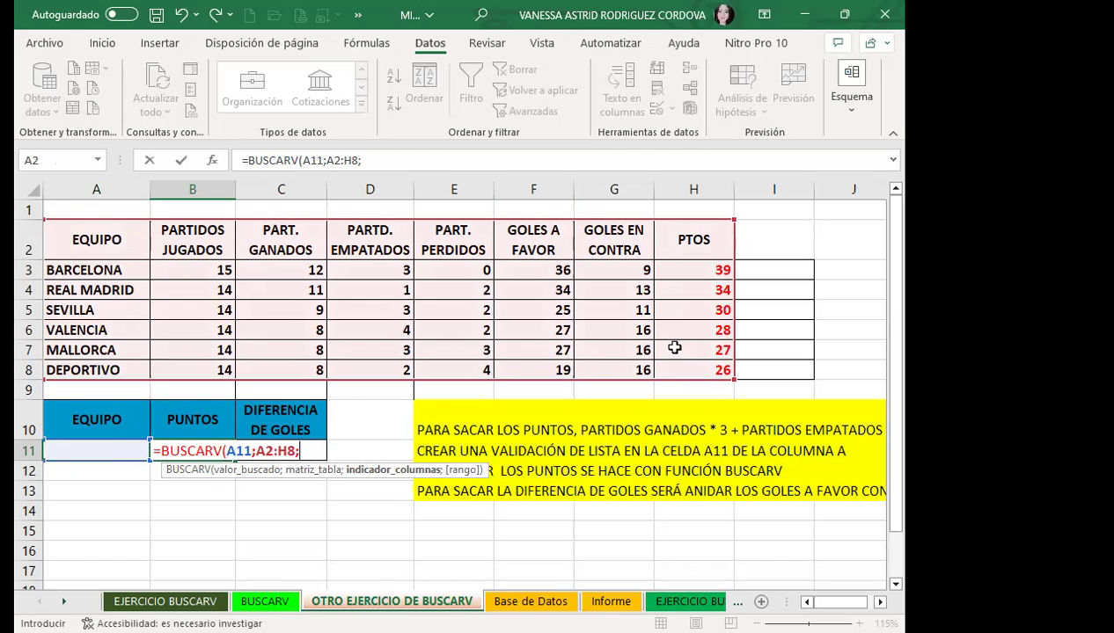
{"action": "type", "text": "8"}
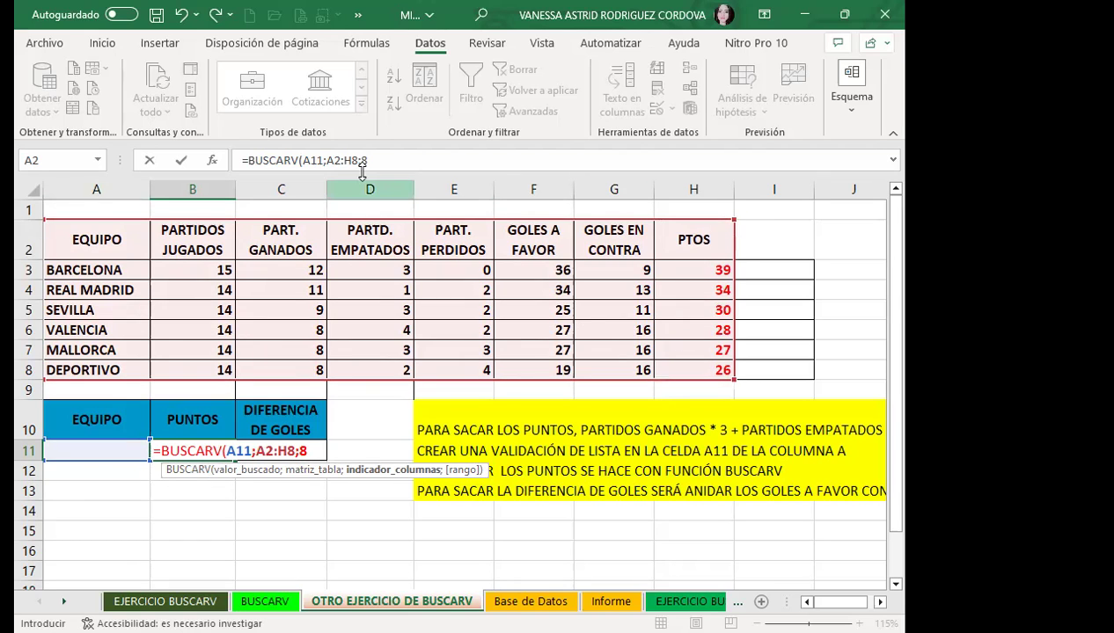
{"action": "type", "text": ";"}
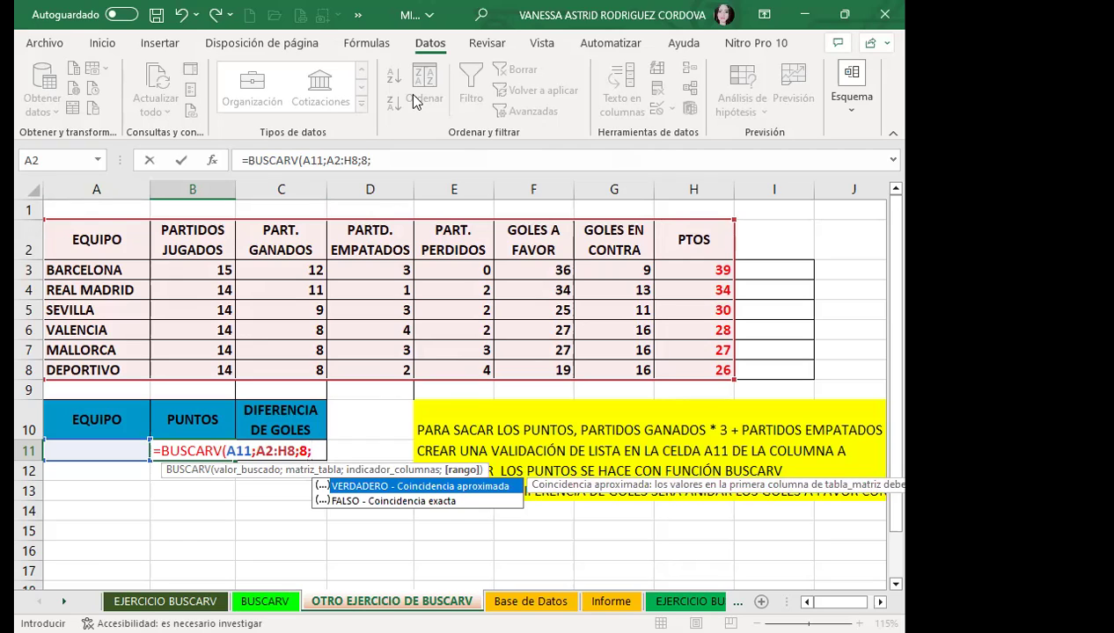
{"action": "type", "text": "0"}
{"action": "type", "text": ")"}
{"action": "key", "text": "Return"}
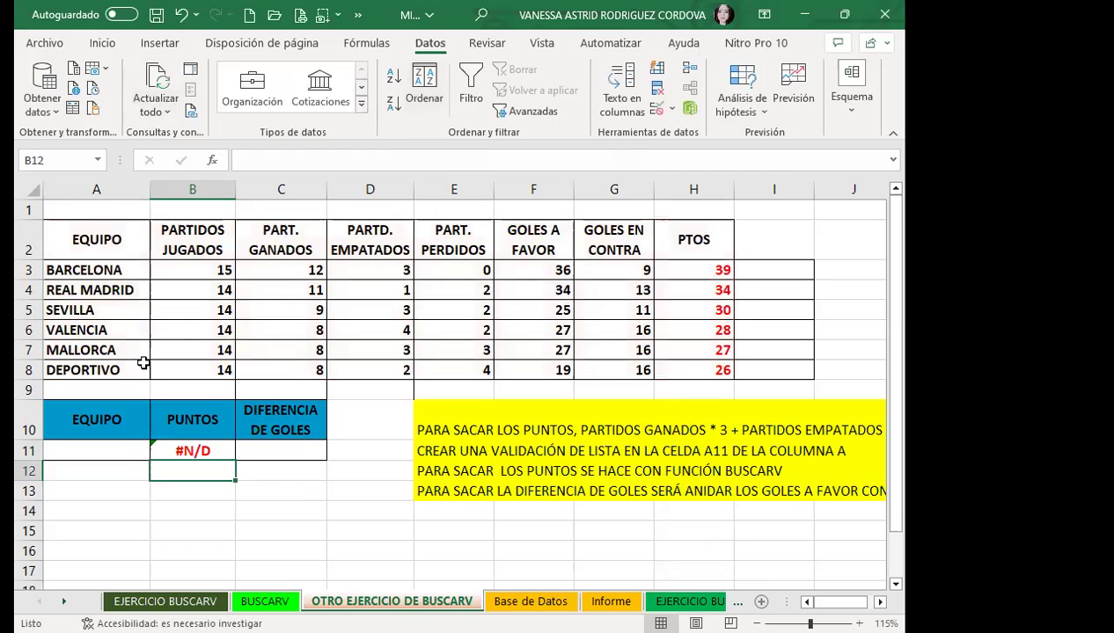
Step: Try REAL MADRID, MALLORCA and DEPORTIVO in the A11 dropdown, watching B11's points
{"action": "left_click", "coordinate": [124, 449]}
{"action": "left_click", "coordinate": [156, 452]}
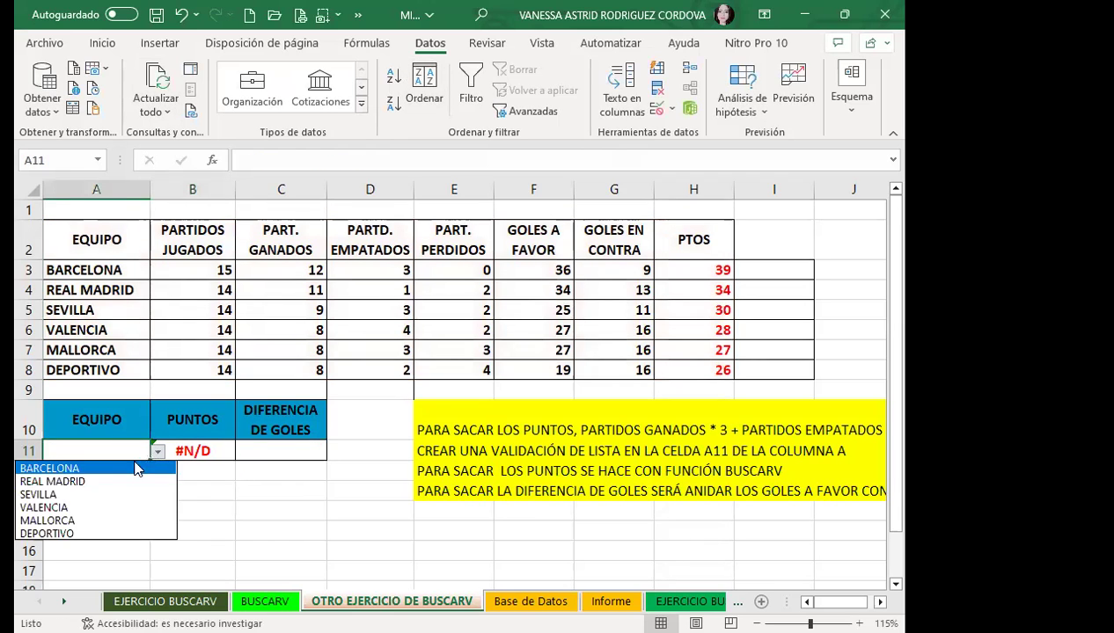
{"action": "left_click", "coordinate": [81, 482]}
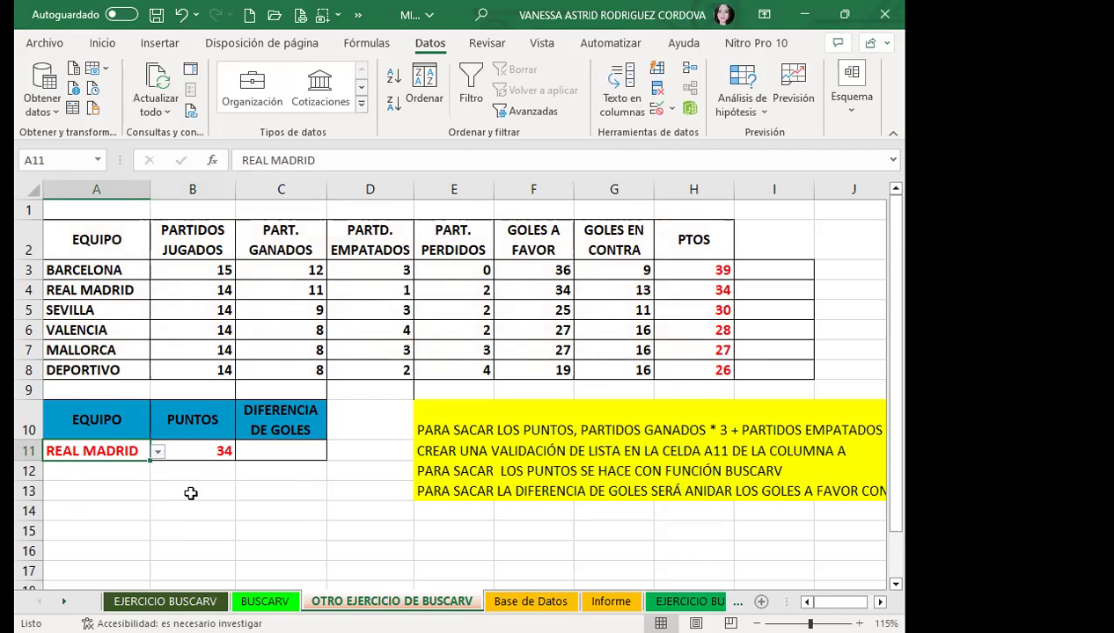
{"action": "left_click", "coordinate": [157, 451]}
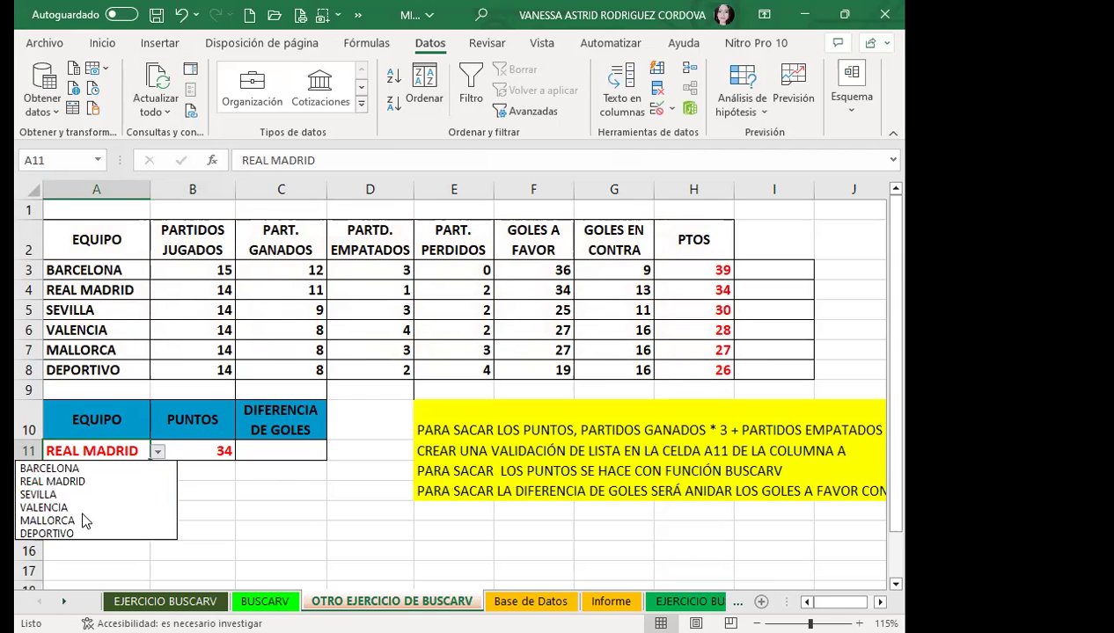
{"action": "left_click", "coordinate": [74, 519]}
{"action": "left_click", "coordinate": [155, 452]}
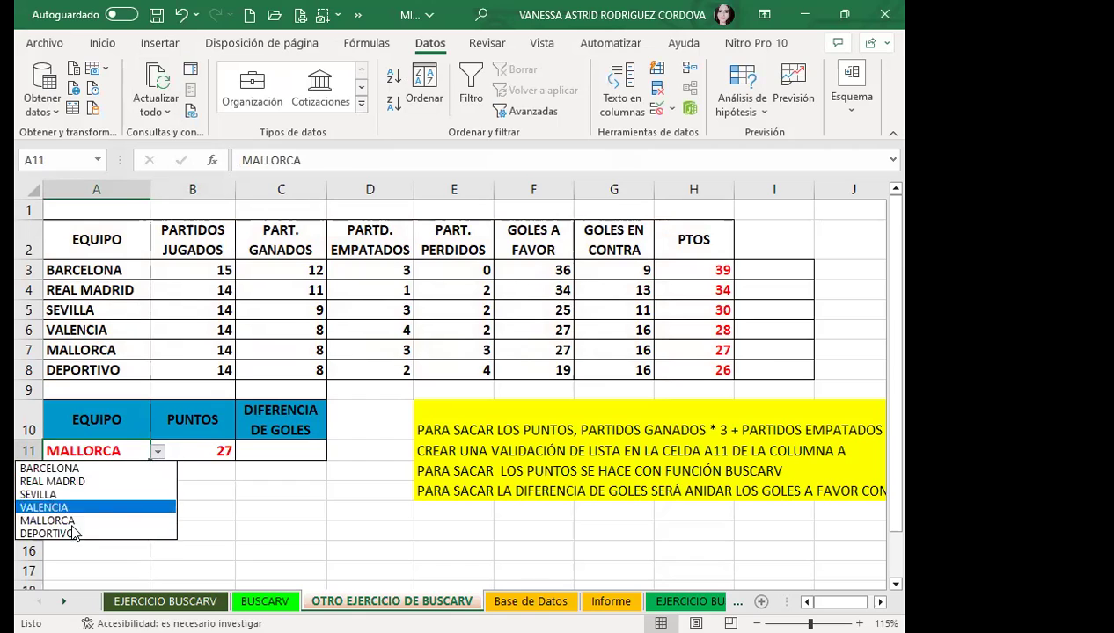
{"action": "left_click", "coordinate": [53, 533]}
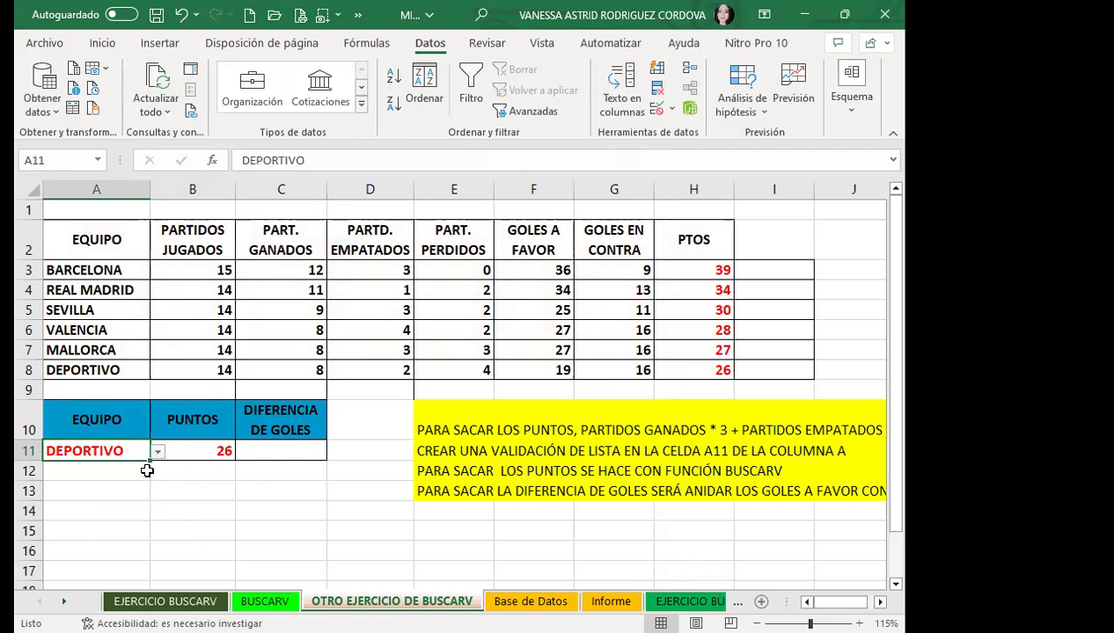
Step: Check the B11 formula, then set A11 back to MALLORCA, showing 27 points
{"action": "left_click", "coordinate": [162, 442]}
{"action": "left_click", "coordinate": [145, 452]}
{"action": "left_click", "coordinate": [158, 451]}
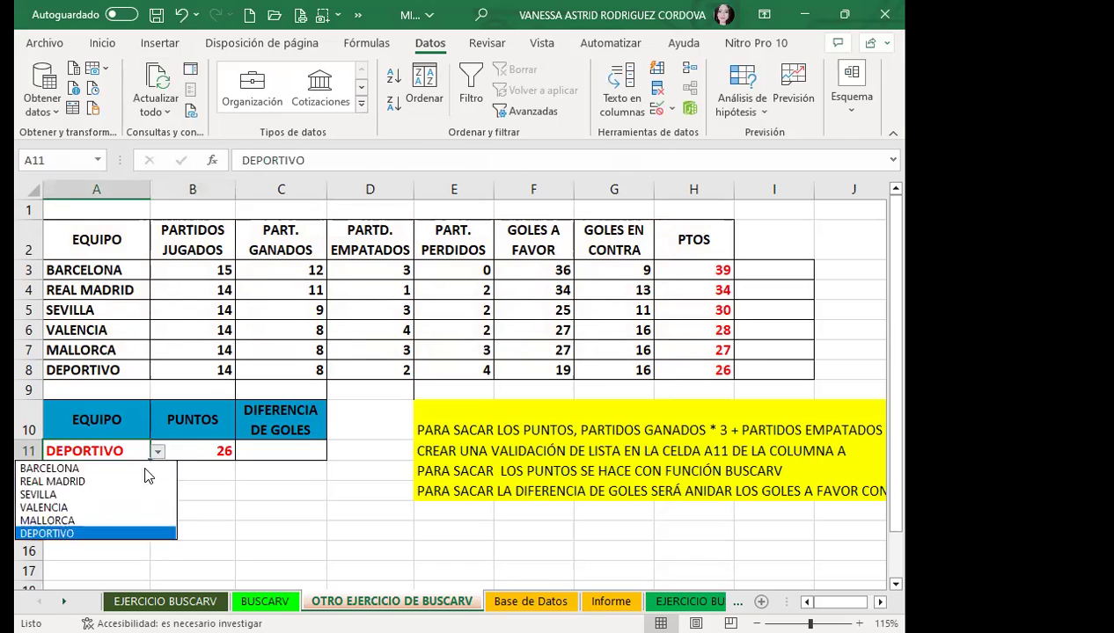
{"action": "left_click", "coordinate": [84, 517]}
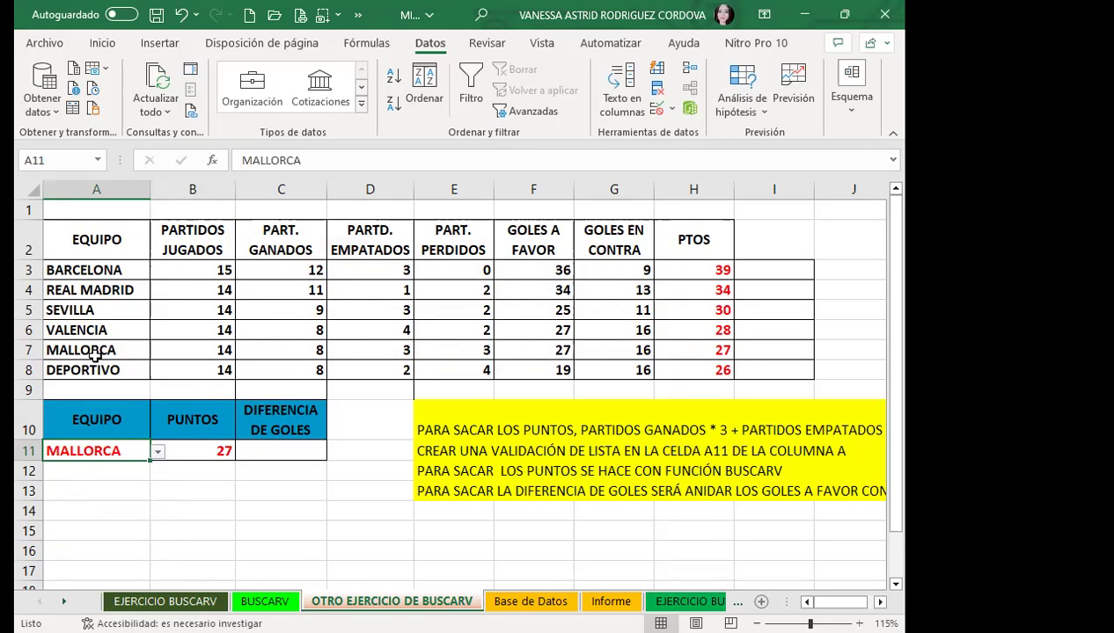
{"action": "left_click", "coordinate": [268, 454]}
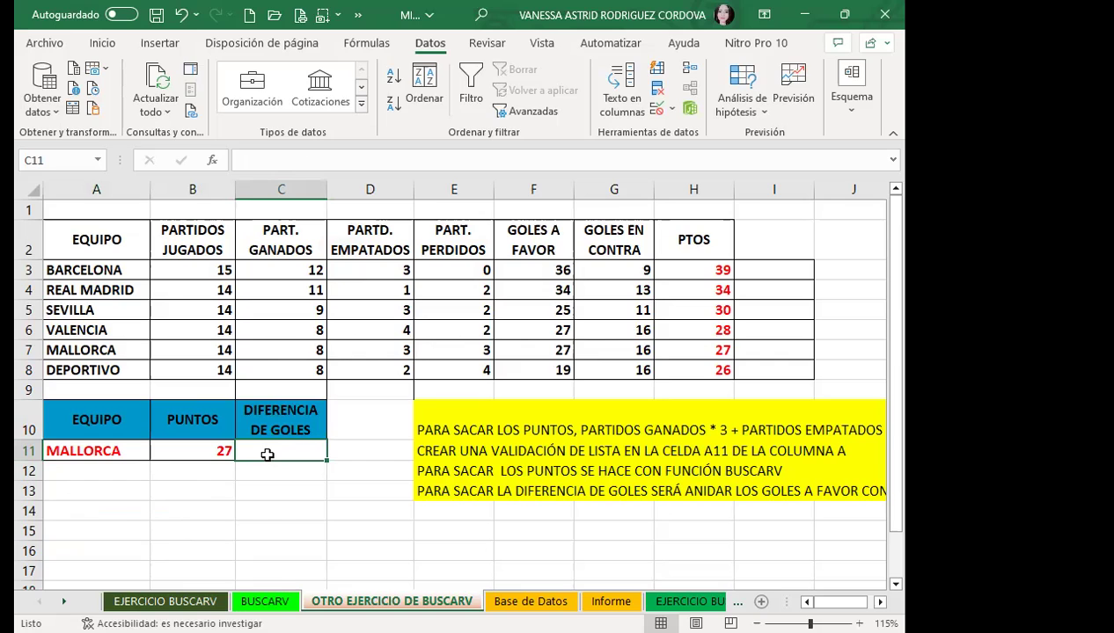
Step: In C11 type =BUSCARV(A11;A2:H8;6;0) for goals for, followed by a minus sign
{"action": "left_click_drag", "start_coordinate": [847, 602], "coordinate": [857, 602]}
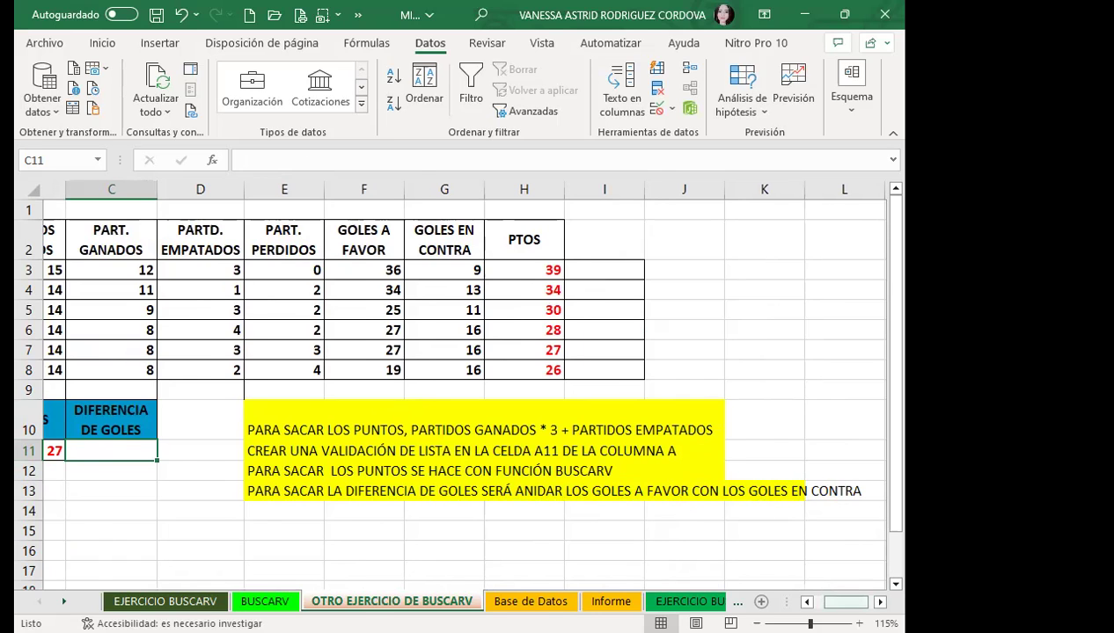
{"action": "left_click_drag", "start_coordinate": [845, 602], "coordinate": [832, 602]}
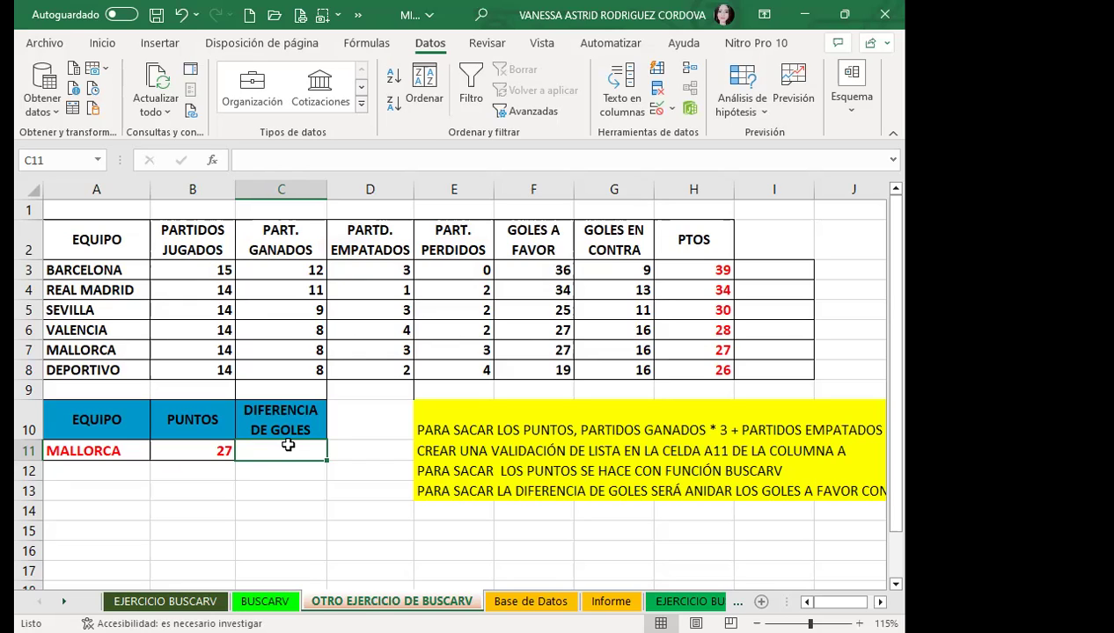
{"action": "type", "text": "="}
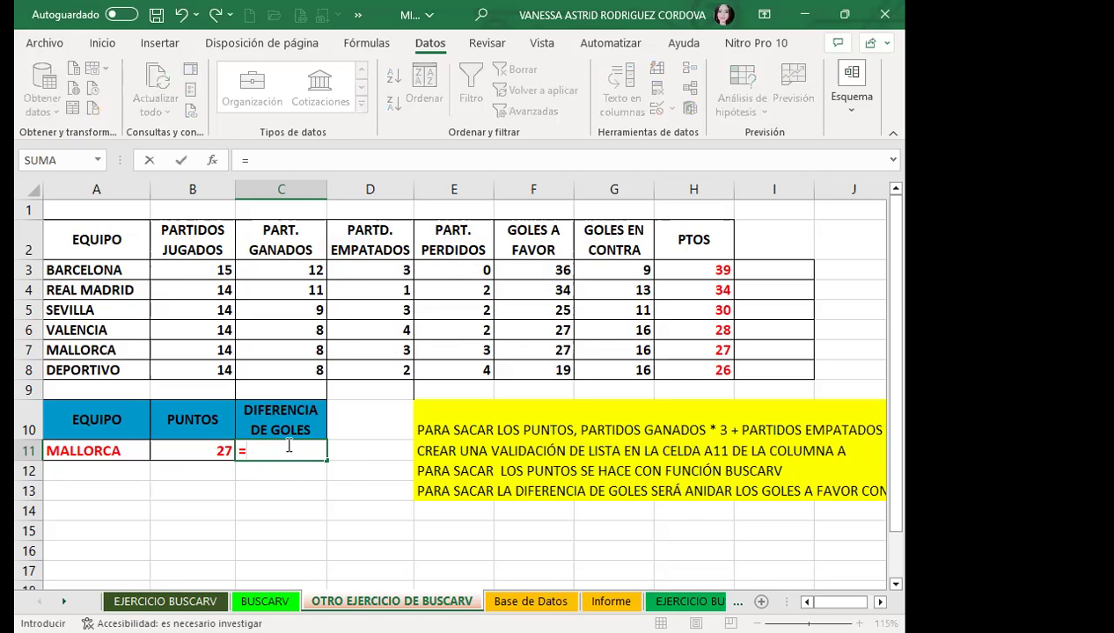
{"action": "type", "text": "BUSC"}
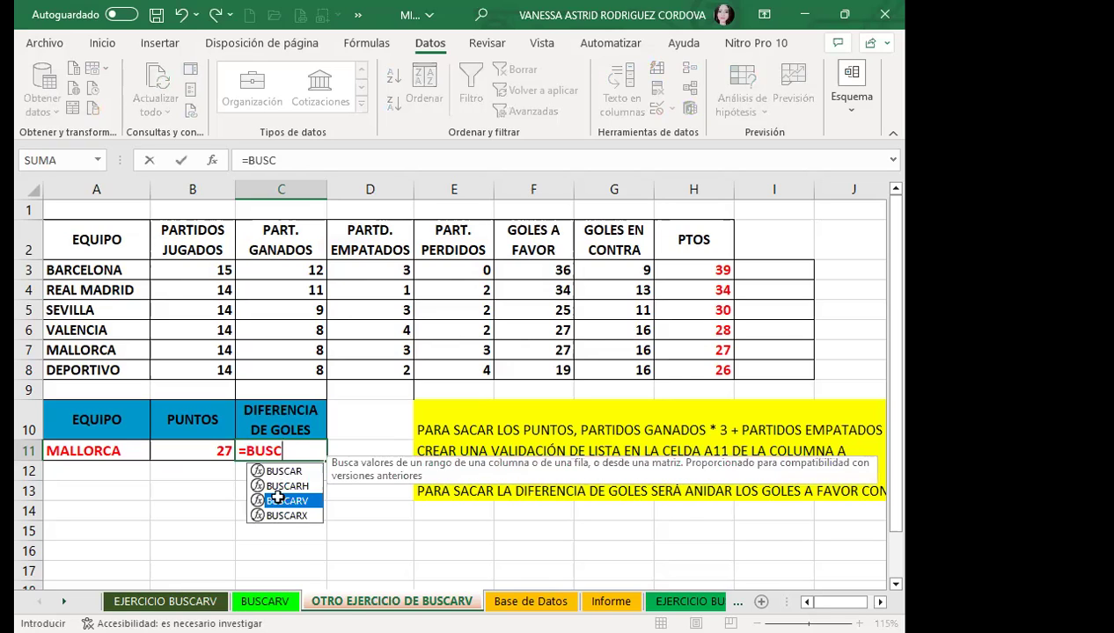
{"action": "double_click", "coordinate": [278, 500]}
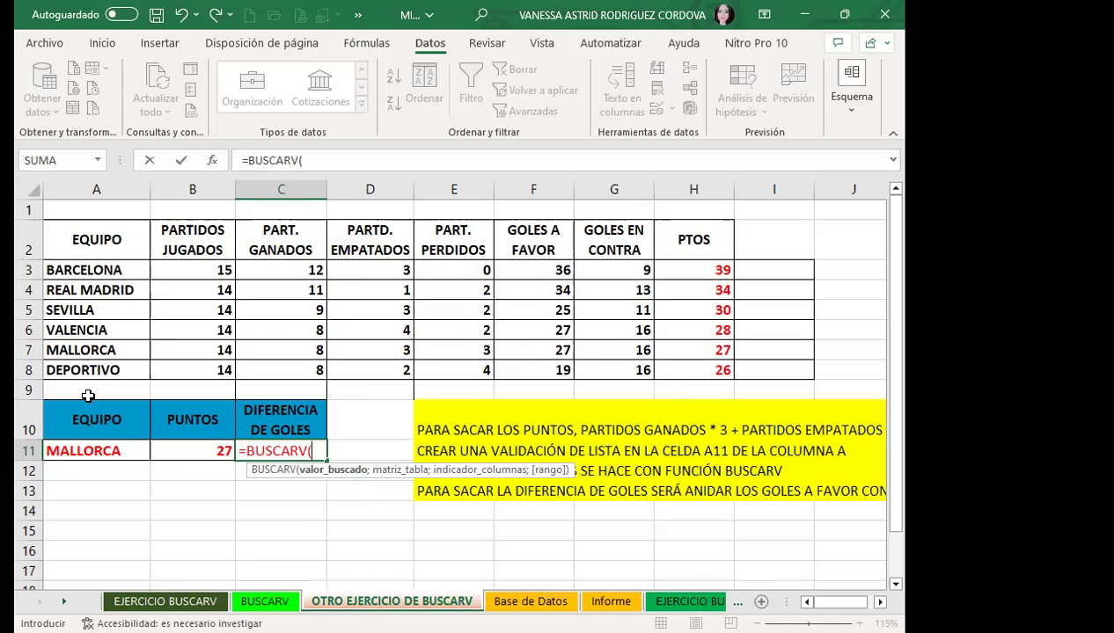
{"action": "left_click", "coordinate": [83, 446]}
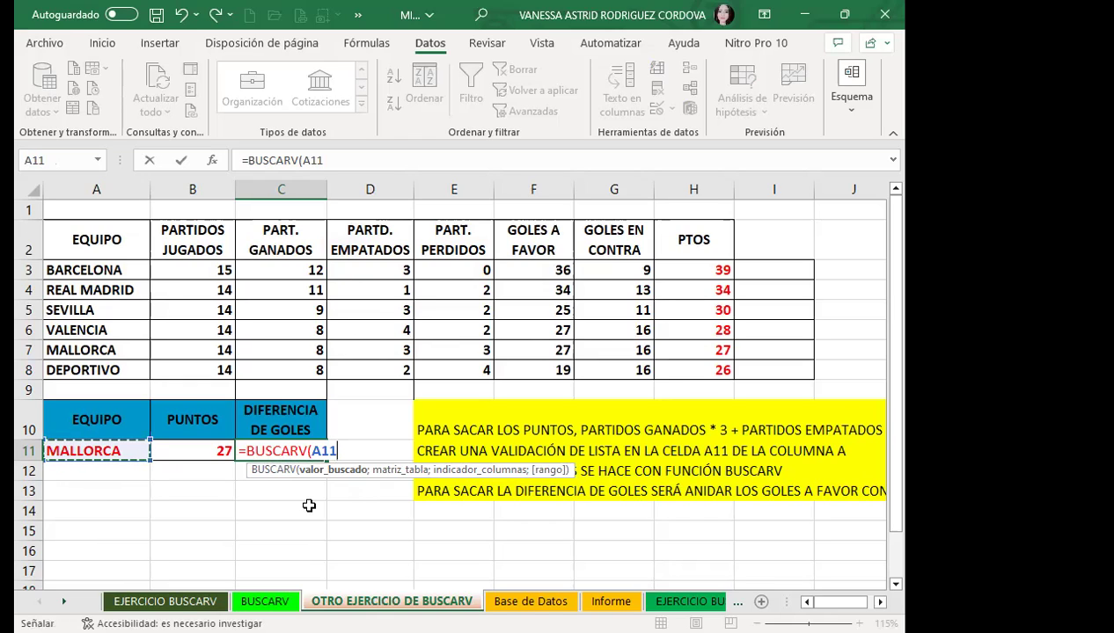
{"action": "type", "text": ";"}
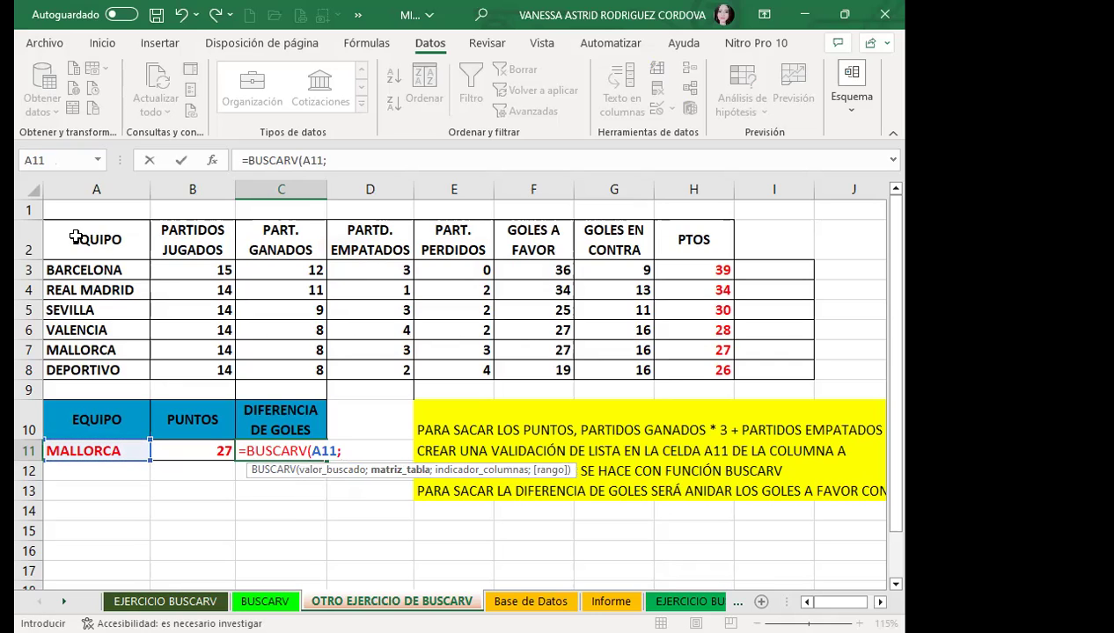
{"action": "left_click_drag", "start_coordinate": [88, 234], "coordinate": [211, 250]}
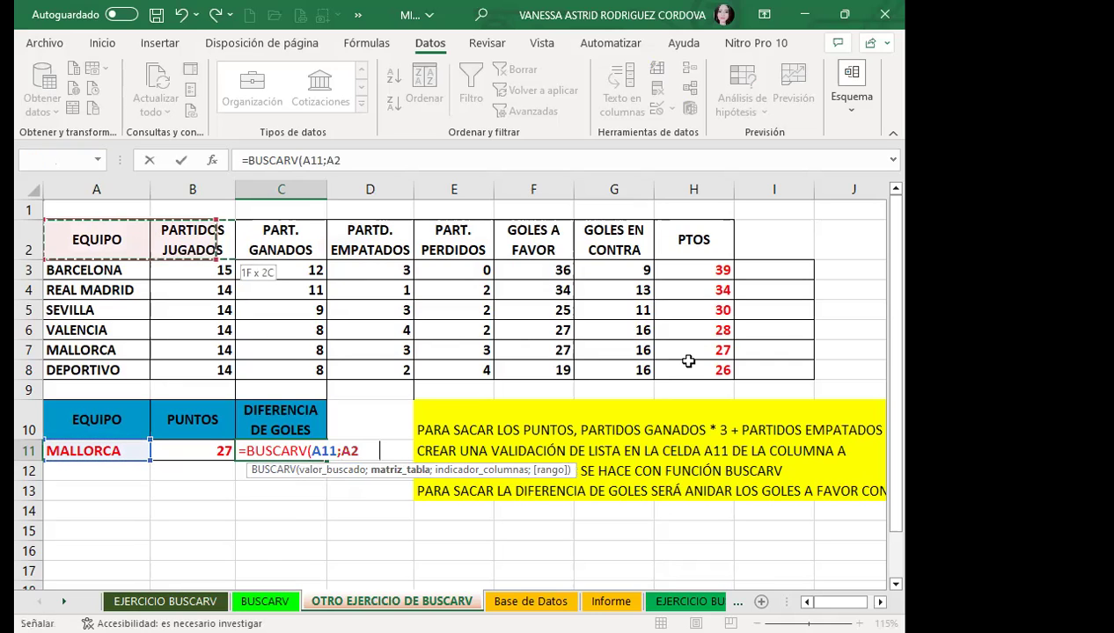
{"action": "left_click_drag", "start_coordinate": [688, 360], "coordinate": [691, 373]}
{"action": "type", "text": ";"}
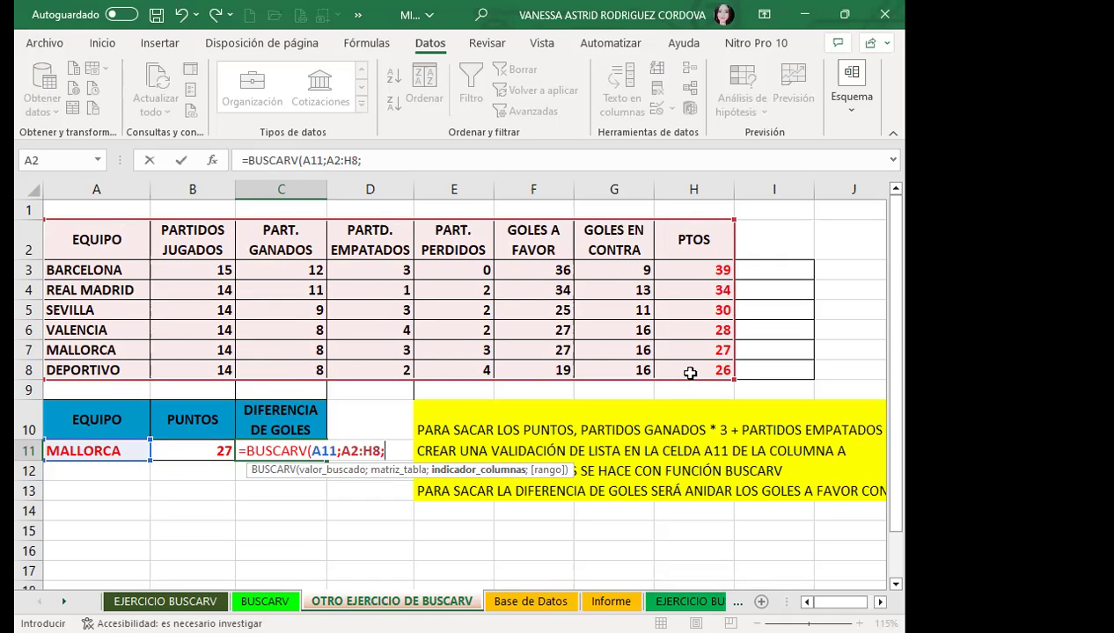
{"action": "type", "text": "6"}
{"action": "type", "text": ";"}
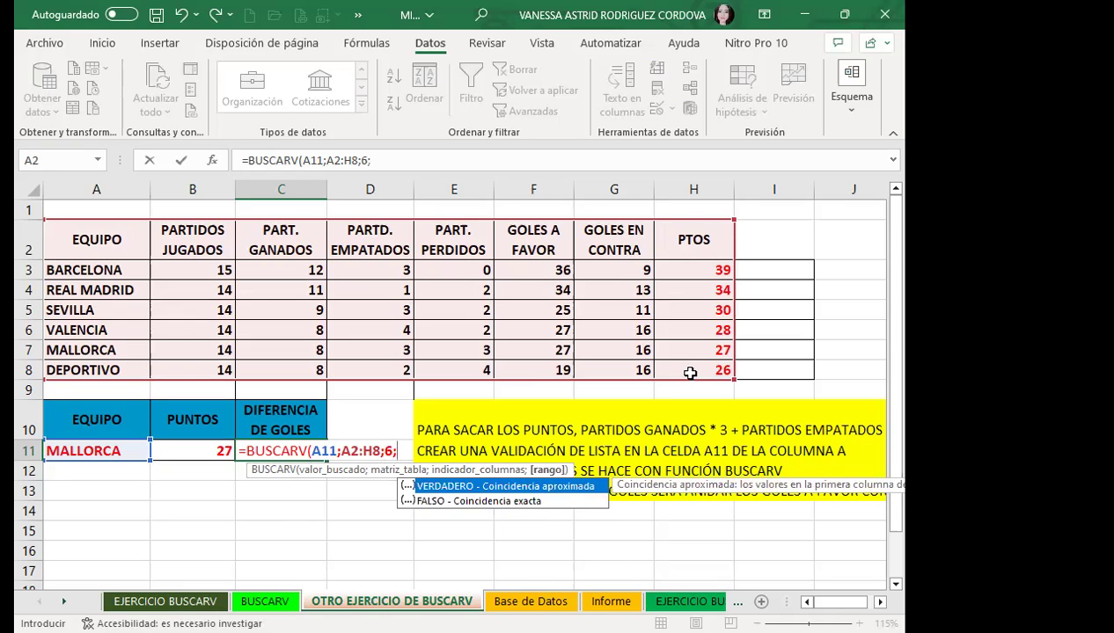
{"action": "type", "text": "0"}
{"action": "type", "text": ")"}
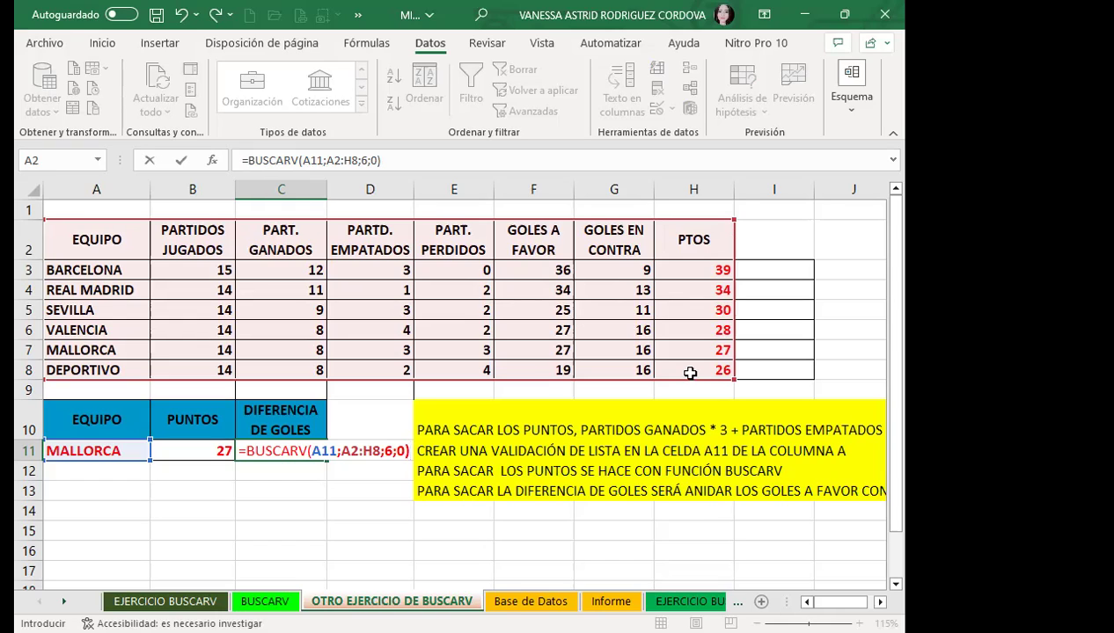
{"action": "type", "text": "-"}
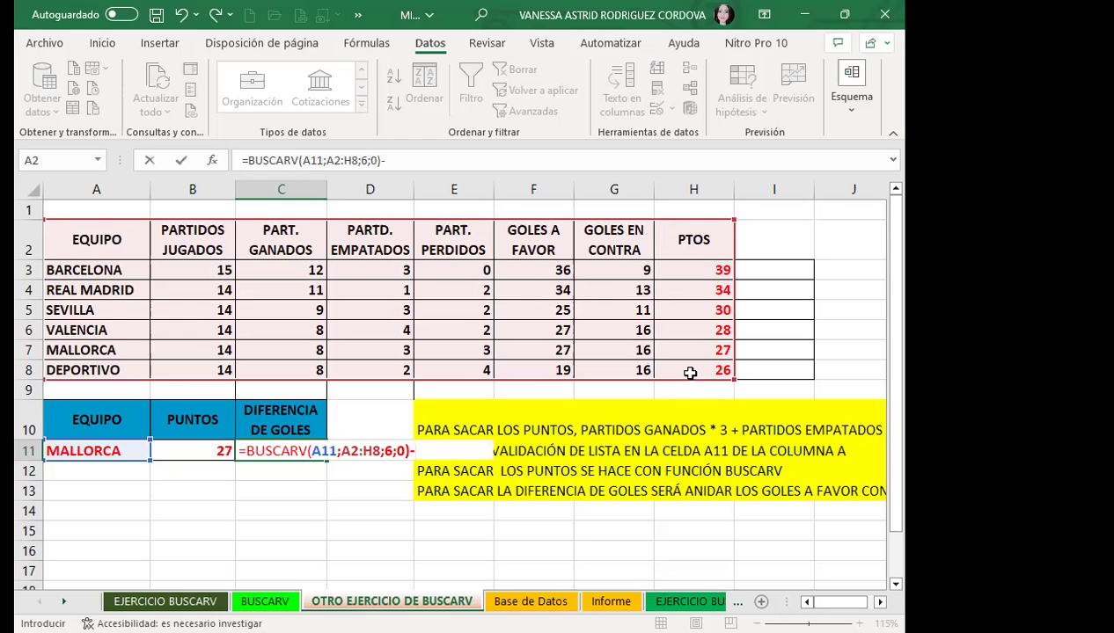
{"action": "type", "text": "BU"}
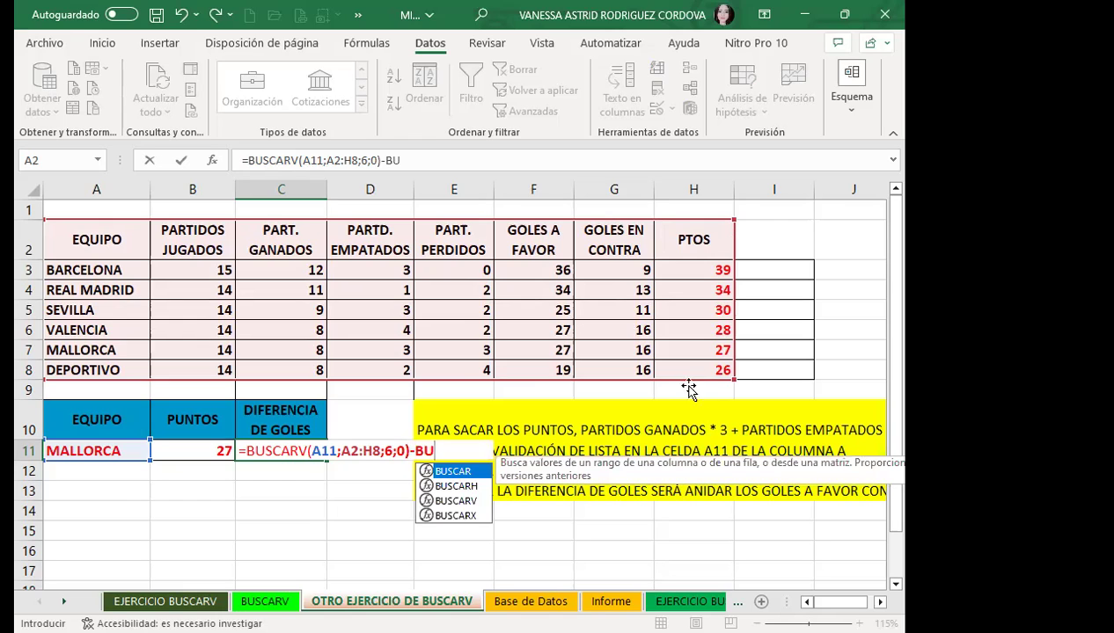
Step: Finish C11 with -BUSCARV(A11;A2:H8;7;0), giving MALLORCA a goal difference of 11
{"action": "left_click", "coordinate": [462, 500]}
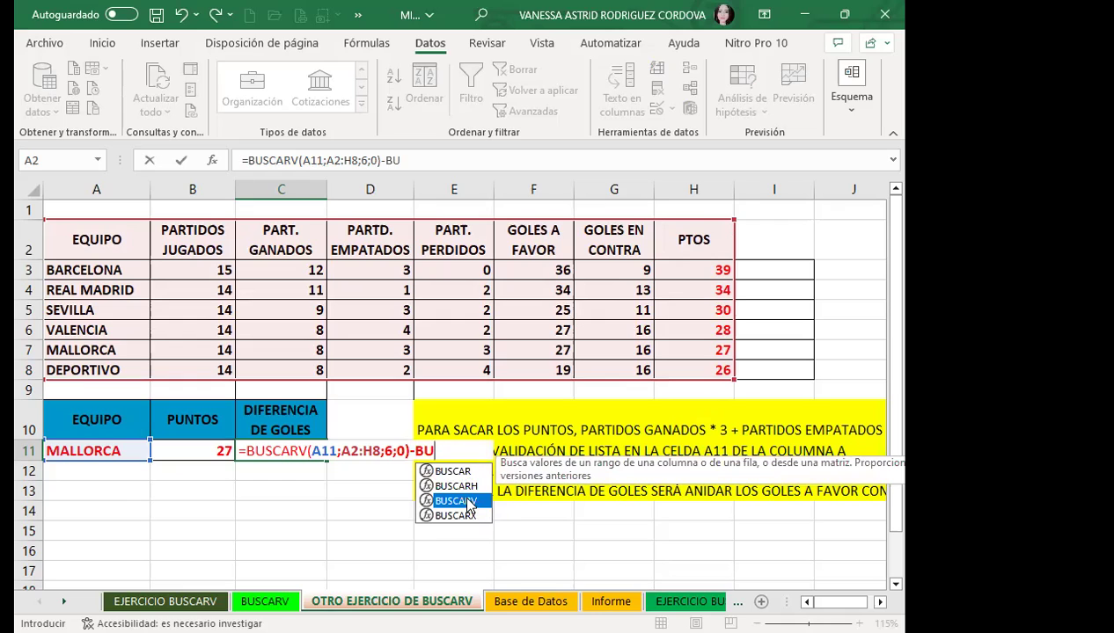
{"action": "key", "text": "Tab"}
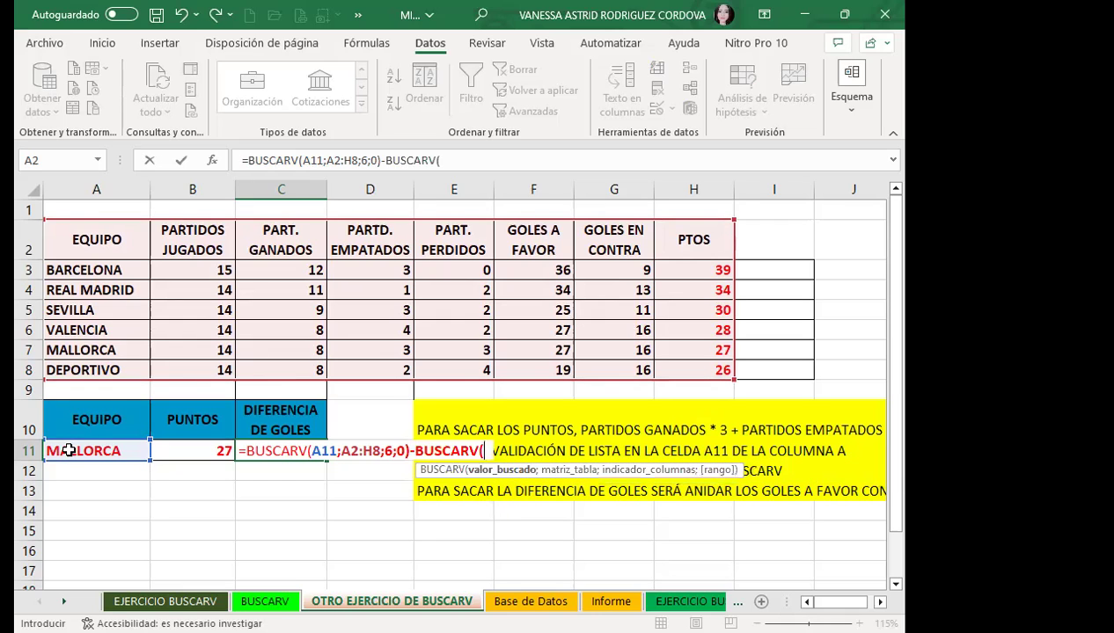
{"action": "left_click", "coordinate": [69, 450]}
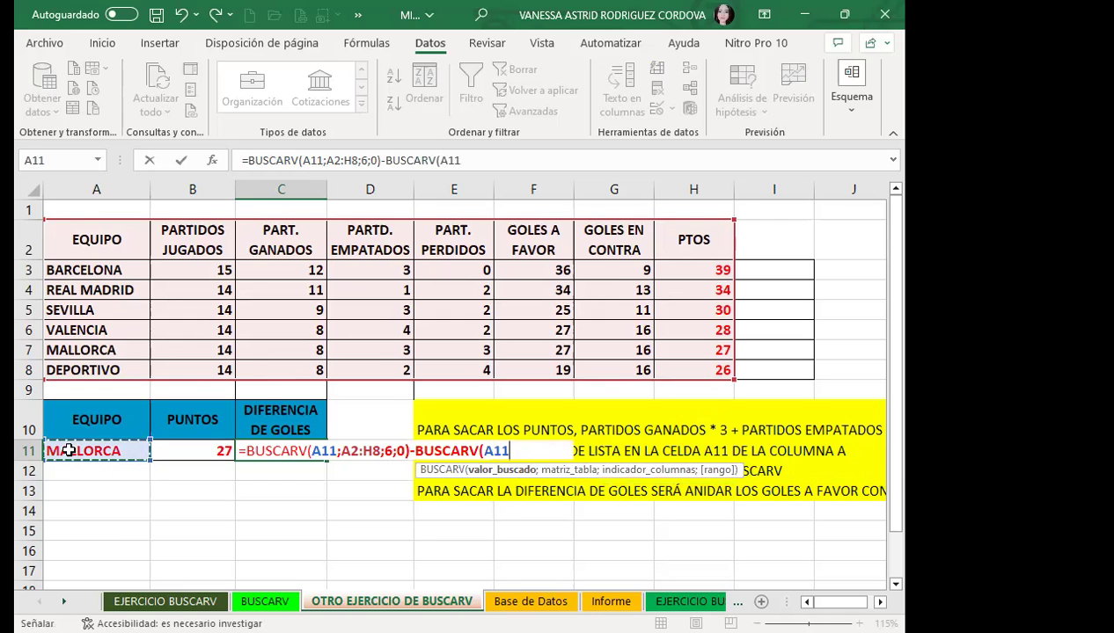
{"action": "type", "text": ";"}
{"action": "left_click_drag", "start_coordinate": [90, 238], "coordinate": [220, 251]}
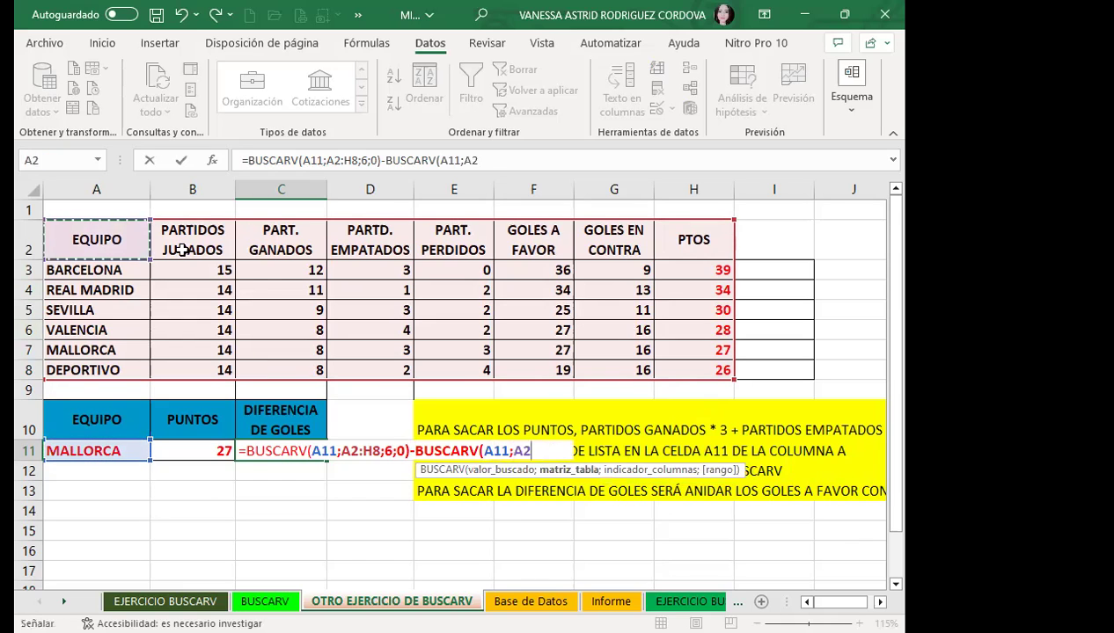
{"action": "left_click_drag", "start_coordinate": [631, 330], "coordinate": [678, 365]}
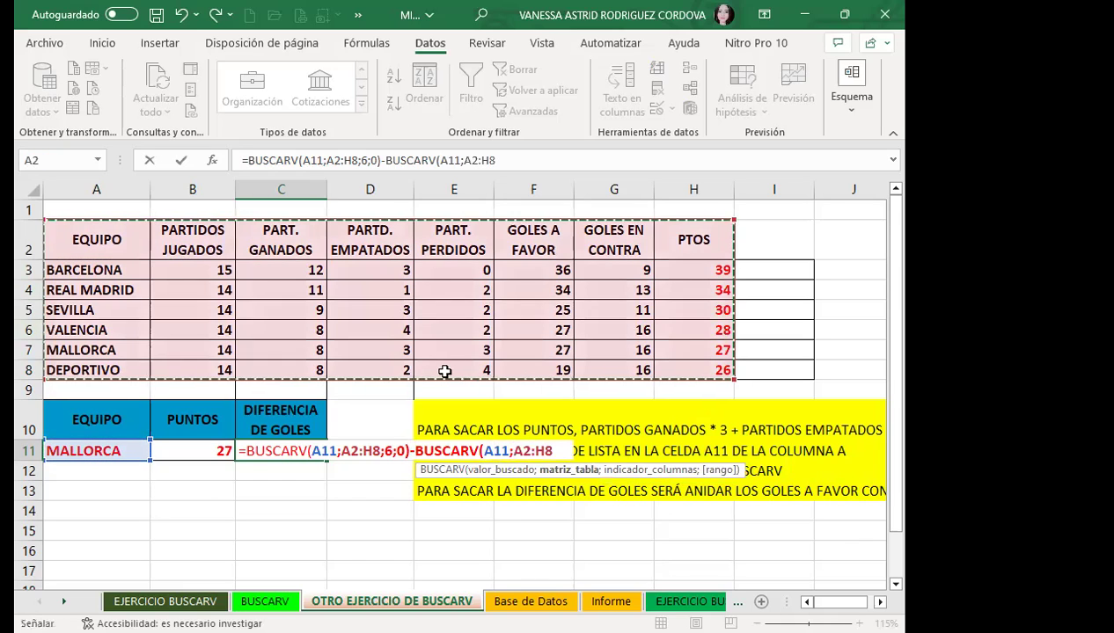
{"action": "type", "text": ";"}
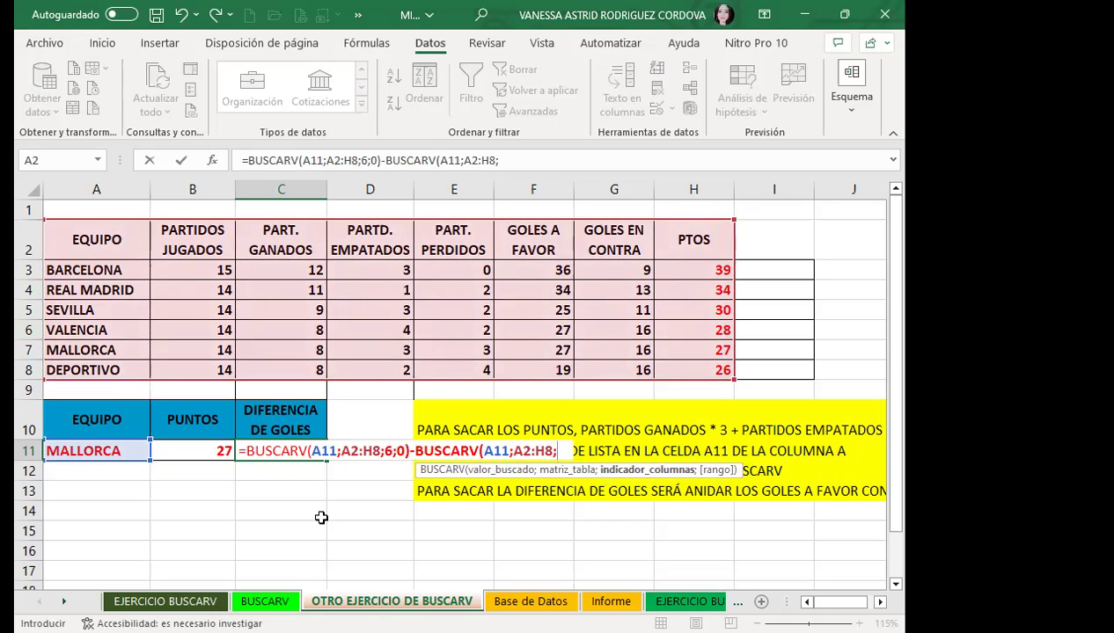
{"action": "type", "text": "7"}
{"action": "type", "text": ";"}
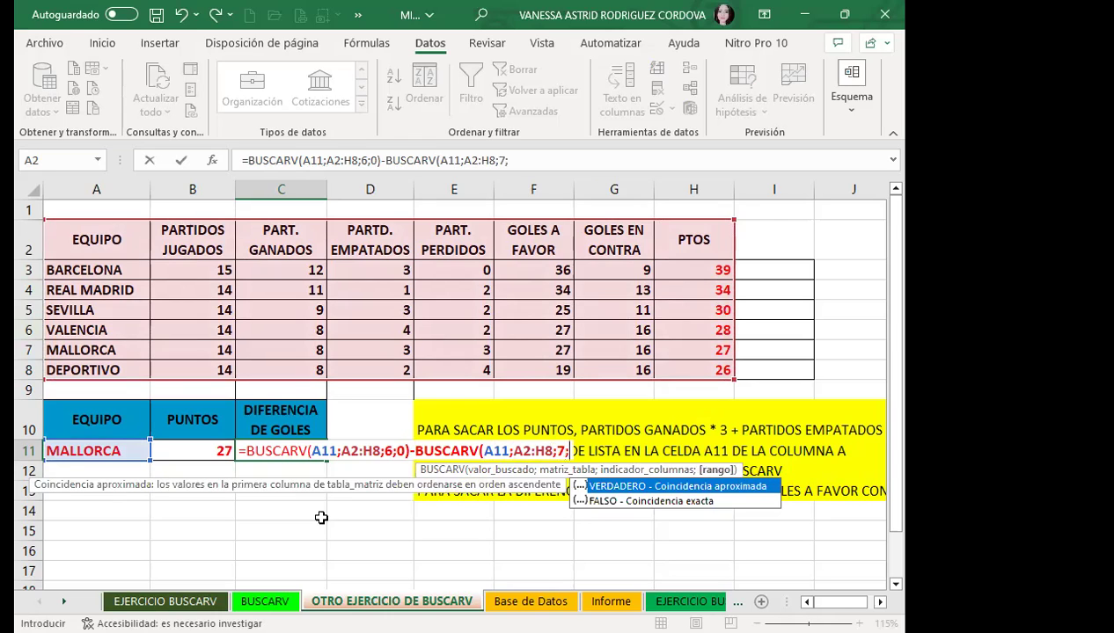
{"action": "type", "text": "0"}
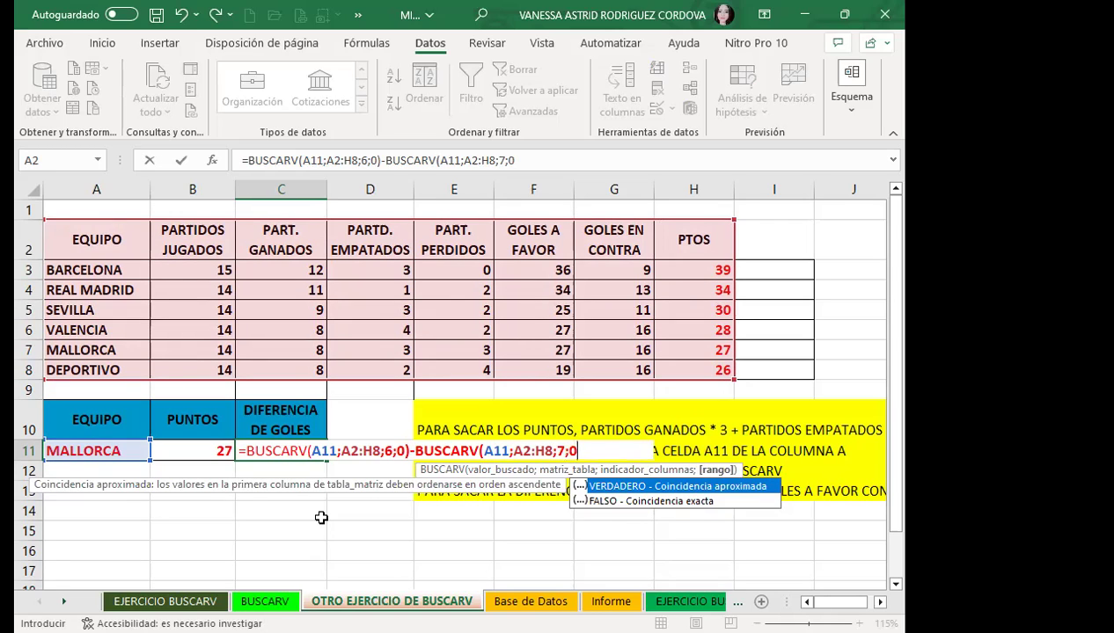
{"action": "type", "text": ")"}
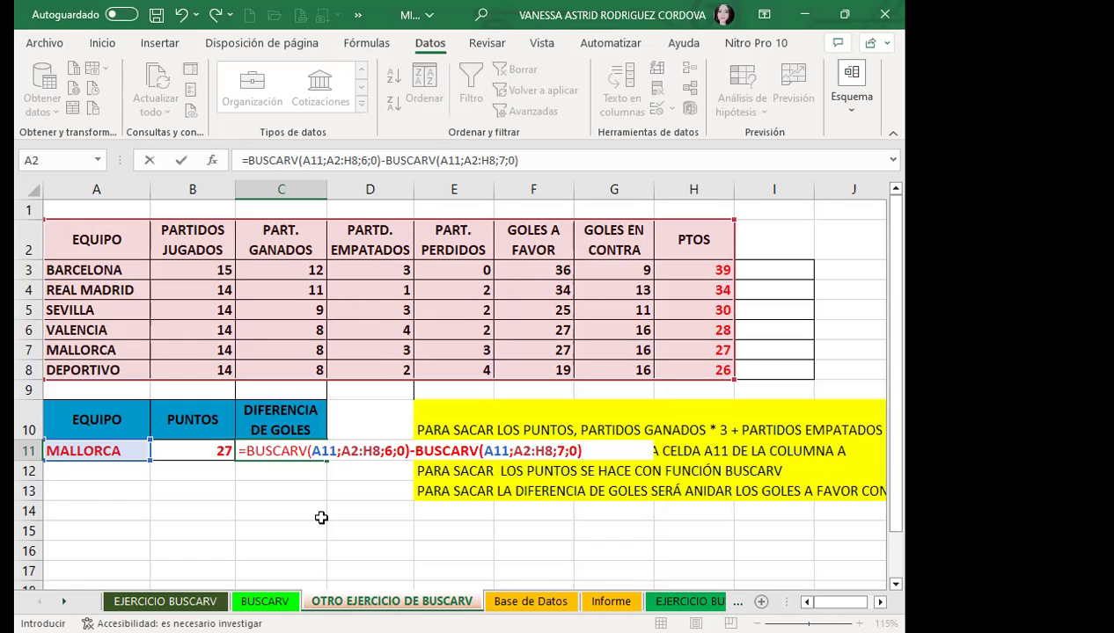
{"action": "key", "text": "Return"}
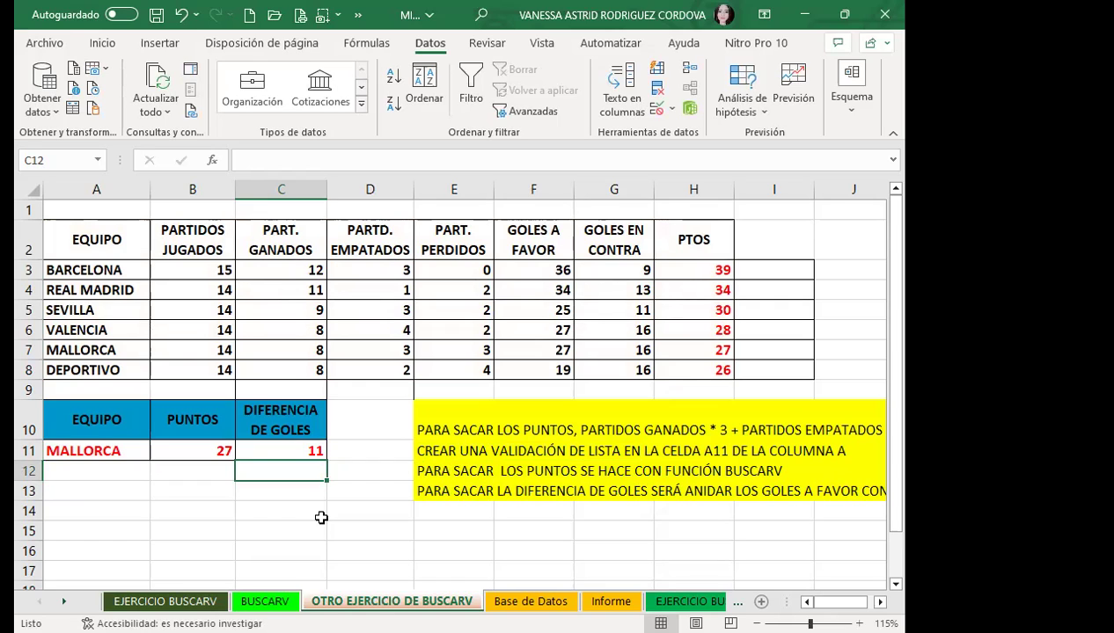
Step: Pick DEPORTIVO, BARCELONA and REAL MADRID in the A11 dropdown to check the results
{"action": "left_click", "coordinate": [123, 449]}
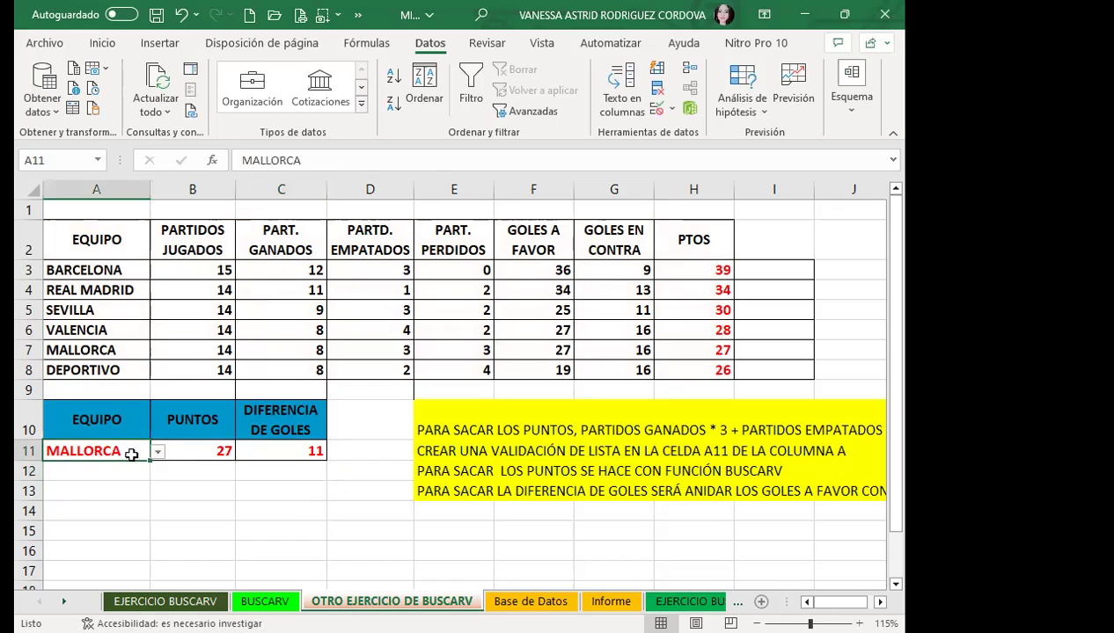
{"action": "left_click", "coordinate": [165, 451]}
{"action": "left_click", "coordinate": [143, 452]}
{"action": "left_click", "coordinate": [158, 451]}
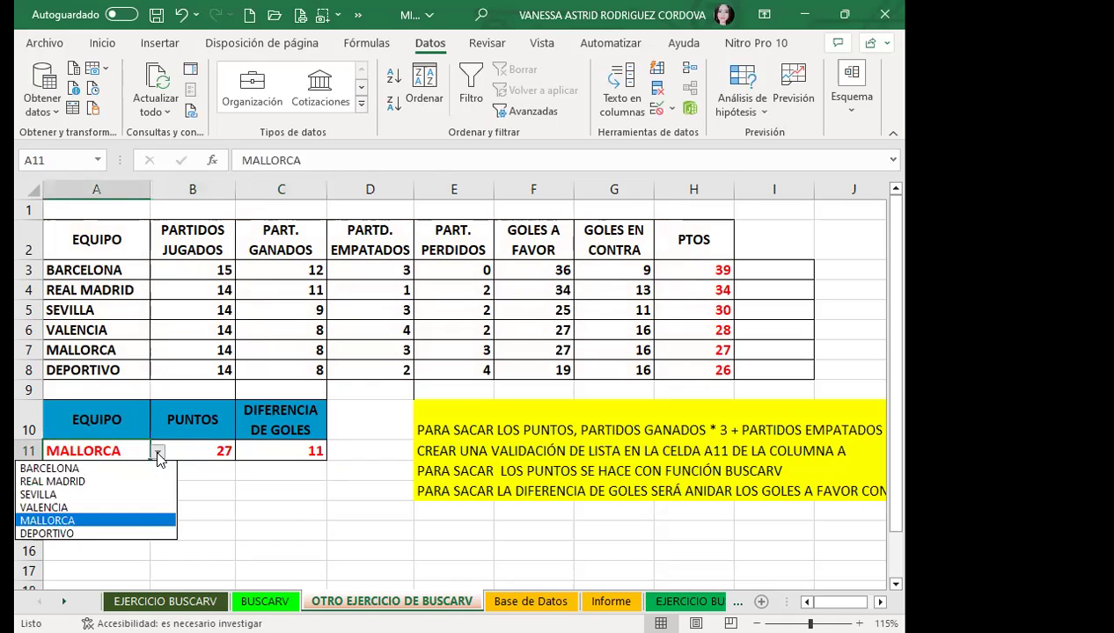
{"action": "left_click", "coordinate": [78, 534]}
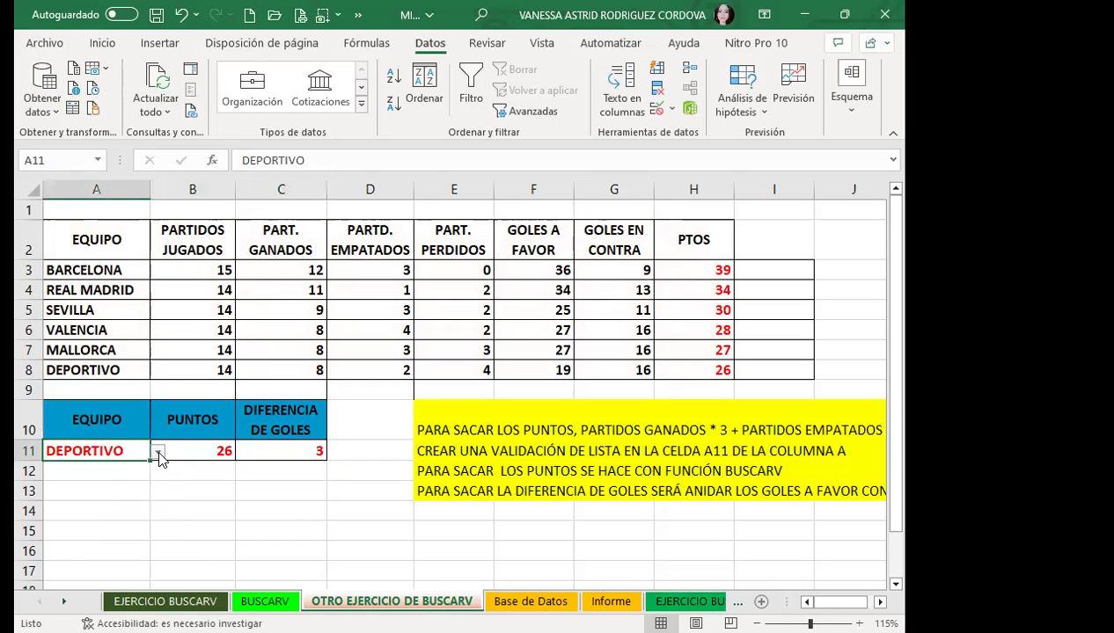
{"action": "left_click", "coordinate": [158, 453]}
{"action": "left_click", "coordinate": [75, 468]}
{"action": "left_click", "coordinate": [159, 452]}
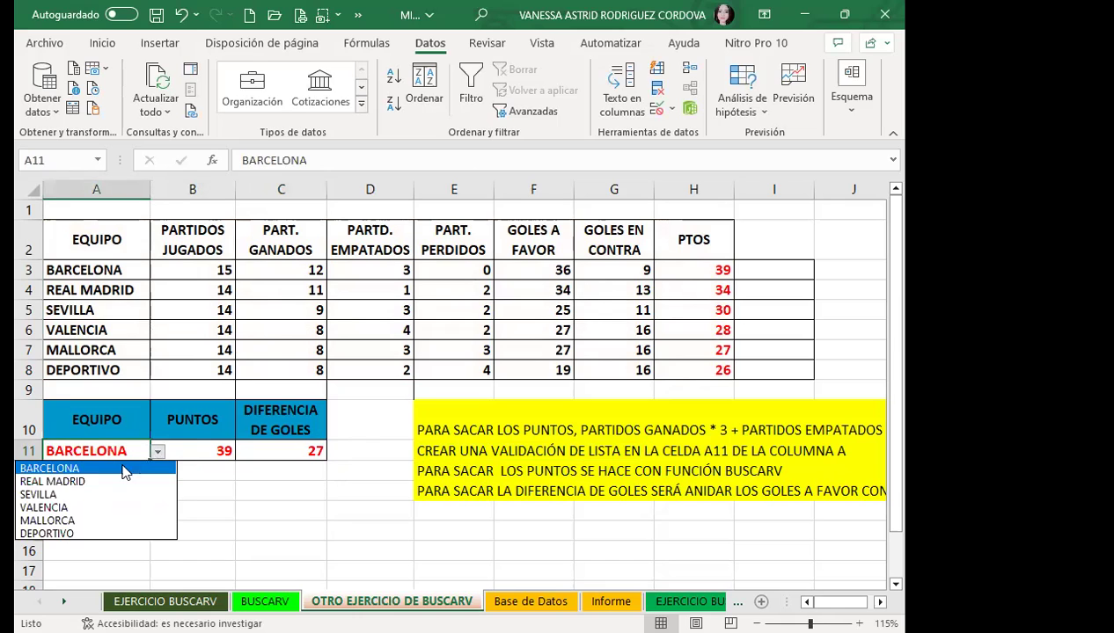
{"action": "left_click", "coordinate": [86, 482]}
Step: Try SEVILLA, VALENCIA and MALLORCA, then leave REAL MADRID selected in A11
{"action": "left_click", "coordinate": [158, 452]}
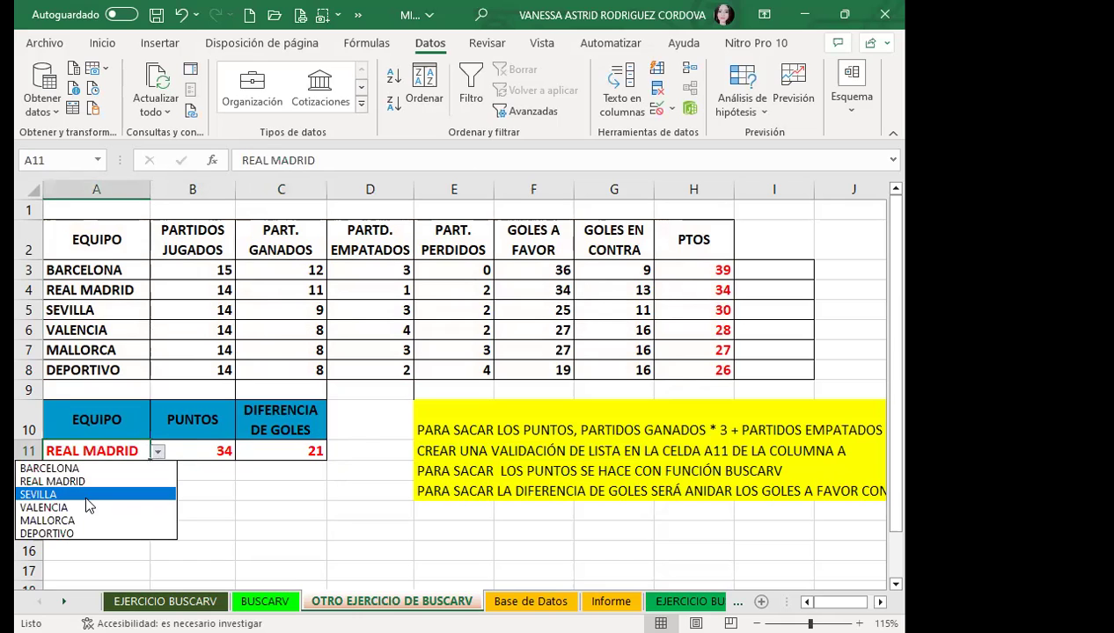
{"action": "left_click", "coordinate": [84, 495]}
{"action": "left_click", "coordinate": [156, 453]}
{"action": "left_click", "coordinate": [75, 507]}
{"action": "left_click", "coordinate": [158, 452]}
{"action": "left_click", "coordinate": [85, 521]}
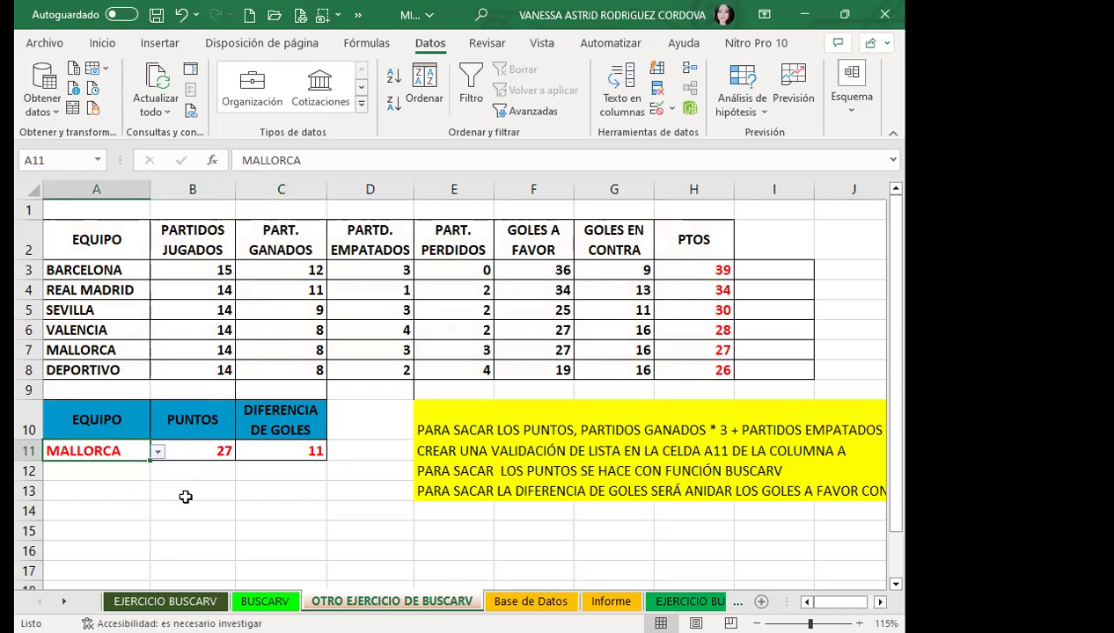
{"action": "left_click", "coordinate": [159, 452]}
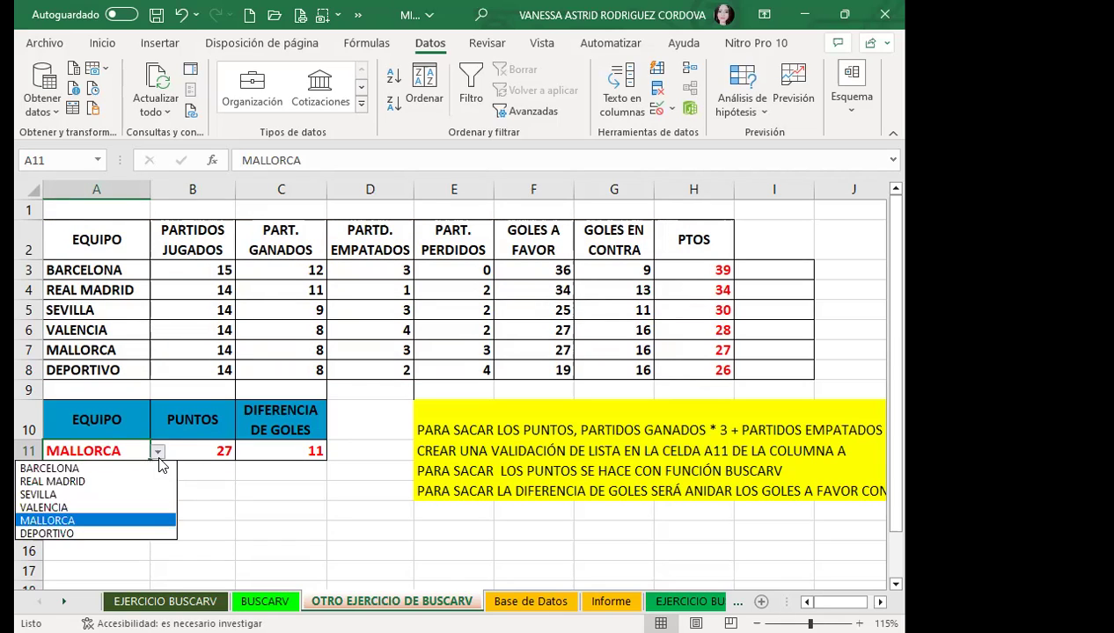
{"action": "left_click", "coordinate": [95, 482]}
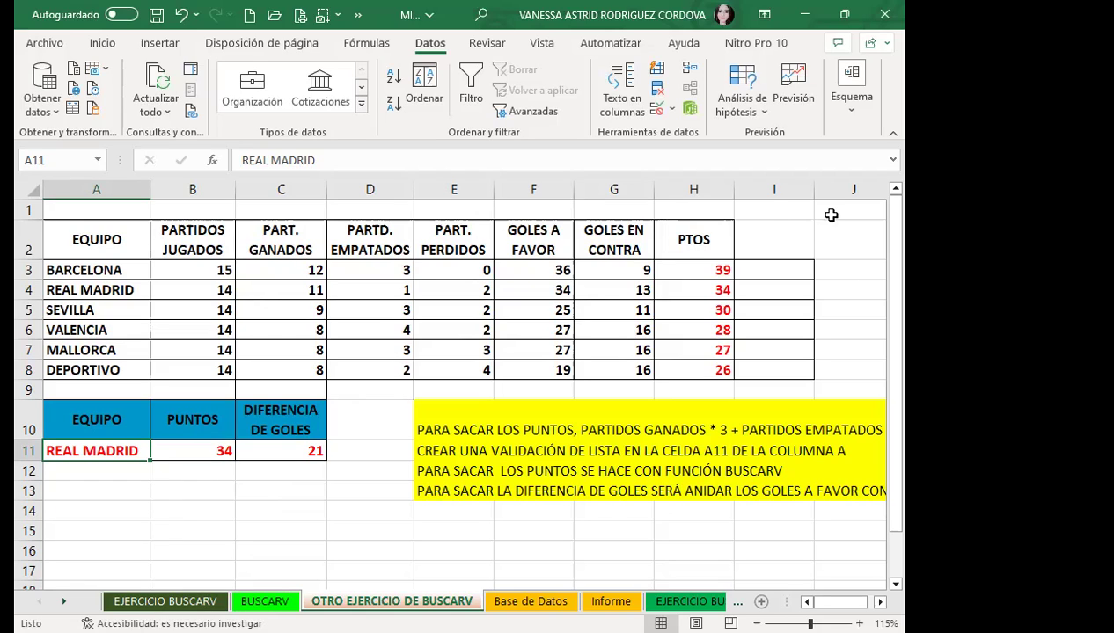
Step: Inspect the H5 points formula, select row 5, and switch to the Firefox forum
{"action": "left_click", "coordinate": [702, 310]}
{"action": "left_click", "coordinate": [30, 310]}
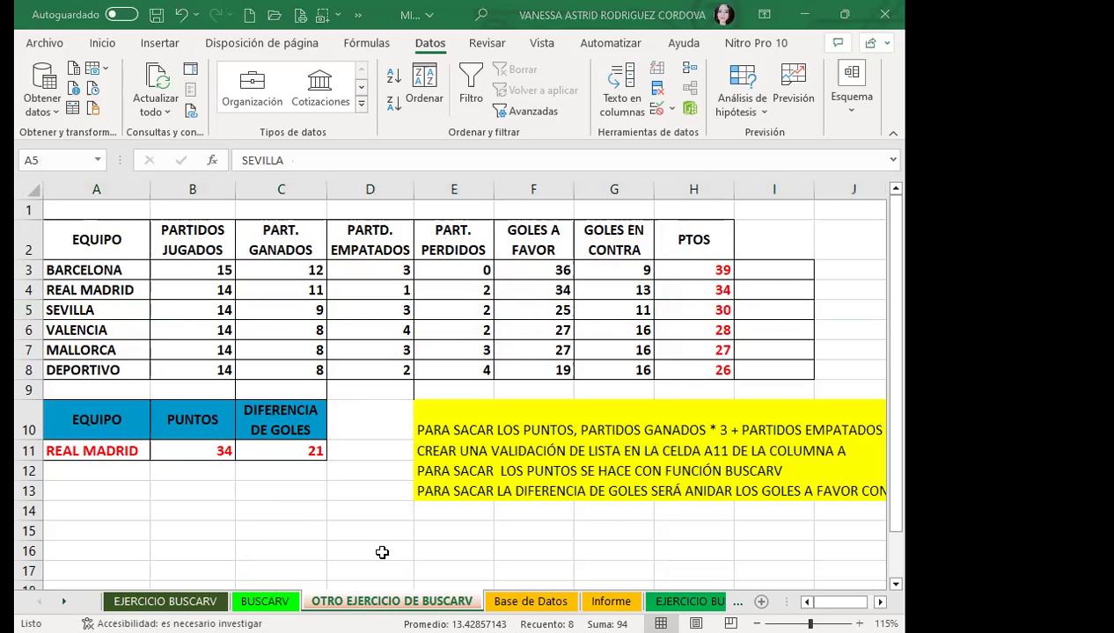
{"action": "key", "text": "alt+Tab"}
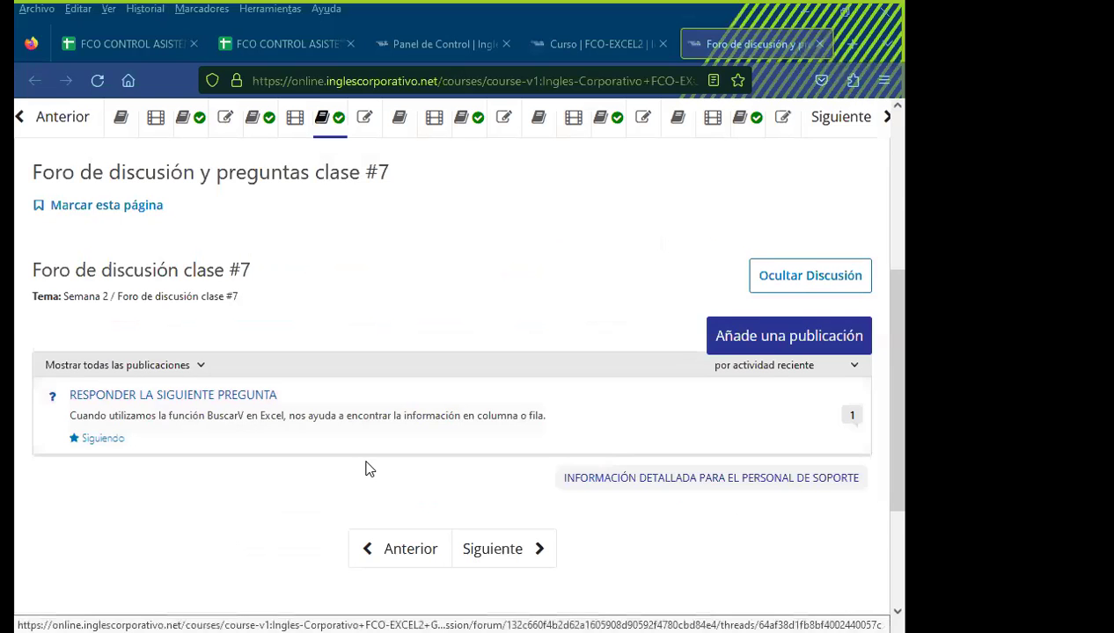
Step: Reload the class #7 forum and scroll to the RESPONDER LA SIGUIENTE PREGUNTA thread
{"action": "scroll", "coordinate": [378, 492], "scroll_direction": "down", "scroll_amount": 2}
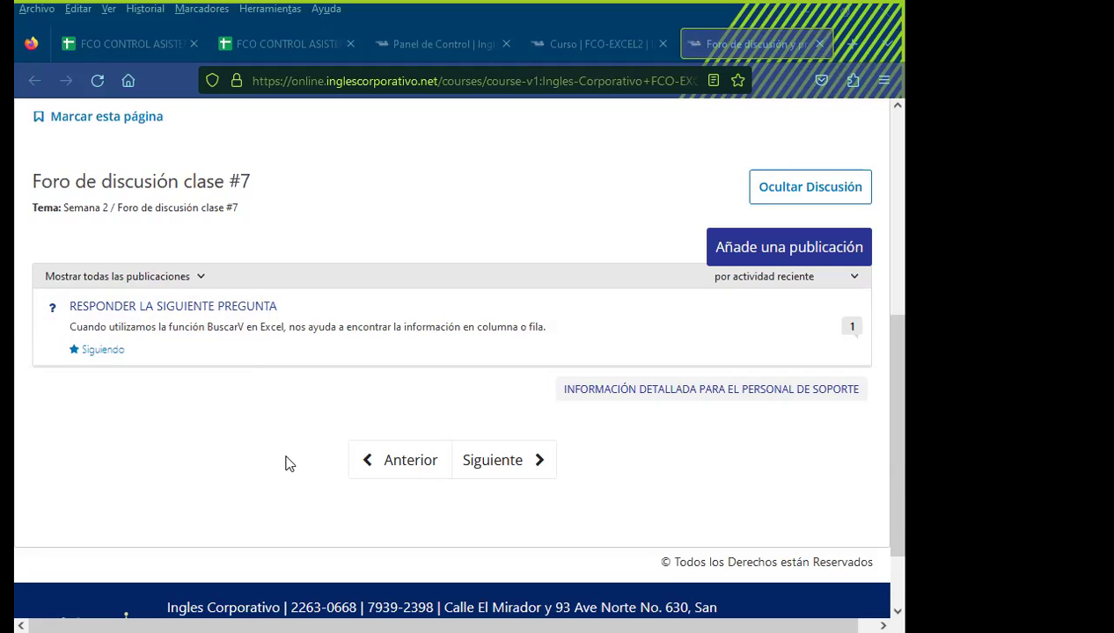
{"action": "key", "text": "F5"}
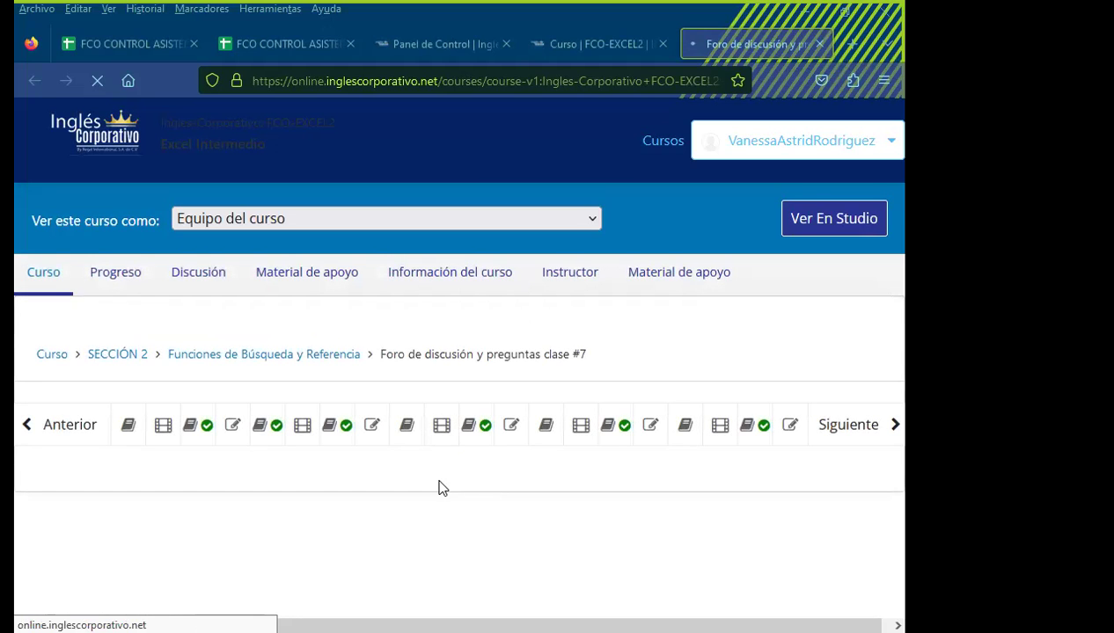
{"action": "scroll", "coordinate": [352, 476], "scroll_direction": "down", "scroll_amount": 5}
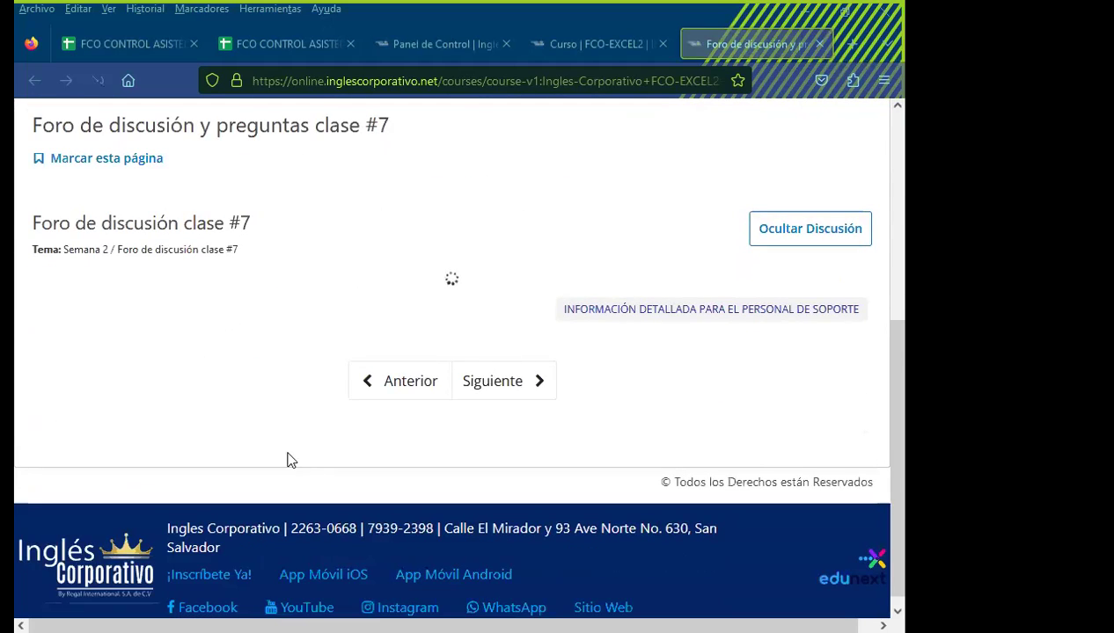
{"action": "scroll", "coordinate": [288, 460], "scroll_direction": "up", "scroll_amount": 2}
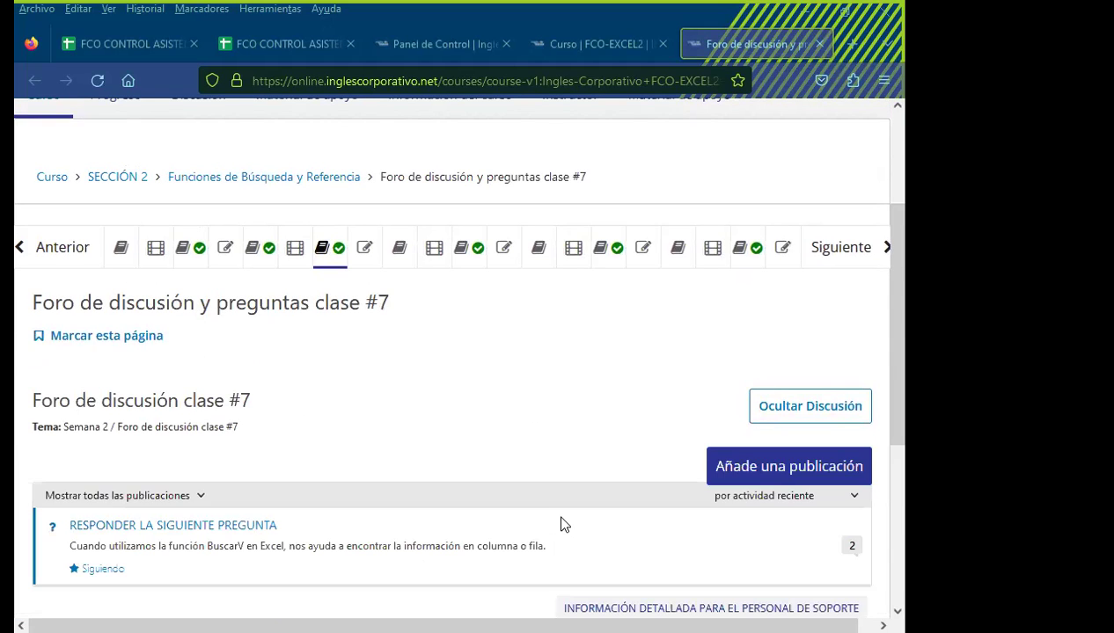
{"action": "scroll", "coordinate": [215, 411], "scroll_direction": "down", "scroll_amount": 2}
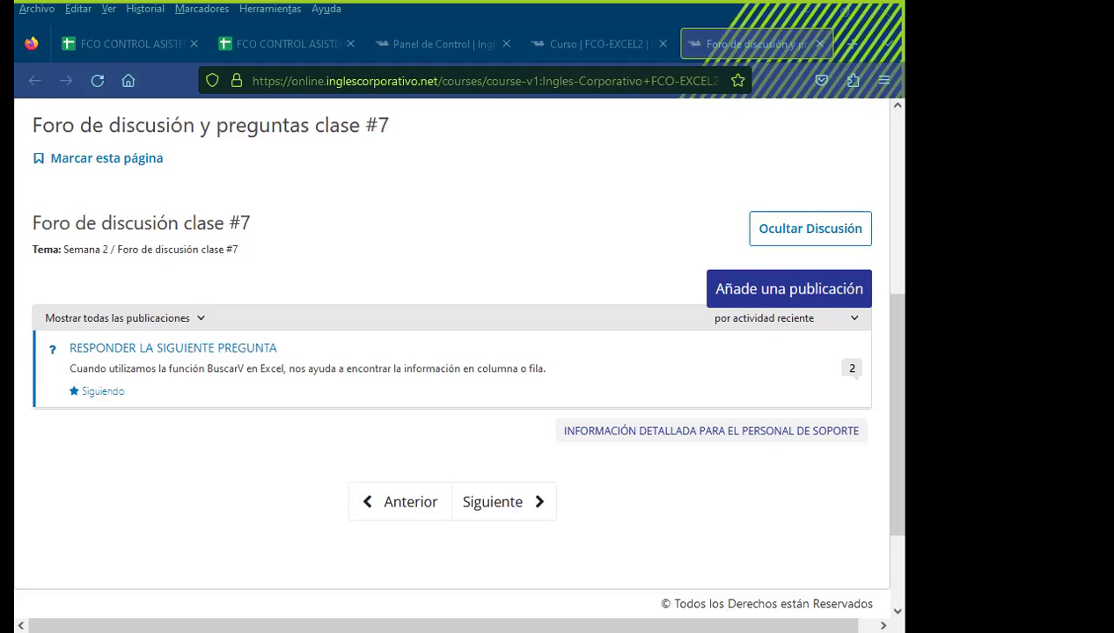
{"action": "scroll", "coordinate": [231, 406], "scroll_direction": "down", "scroll_amount": 3}
Step: Post the pasted, signed 'Gracias por responder al foro #7' comment under the first student reply
{"action": "left_click", "coordinate": [230, 216]}
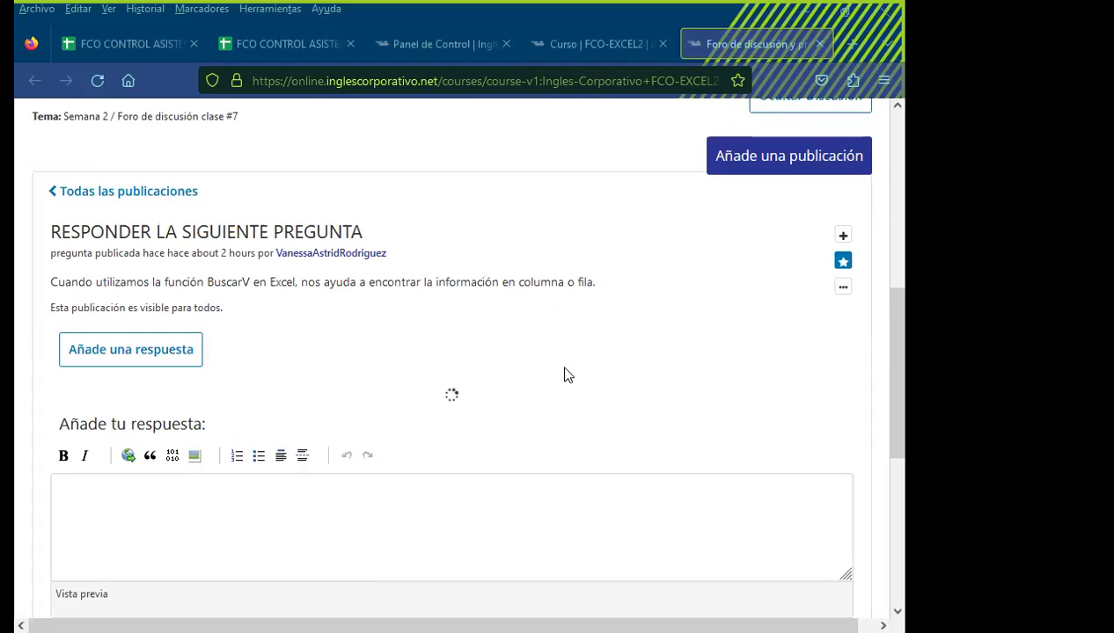
{"action": "scroll", "coordinate": [368, 400], "scroll_direction": "down", "scroll_amount": 1}
{"action": "scroll", "coordinate": [340, 403], "scroll_direction": "down", "scroll_amount": 1}
{"action": "scroll", "coordinate": [343, 403], "scroll_direction": "down", "scroll_amount": 1}
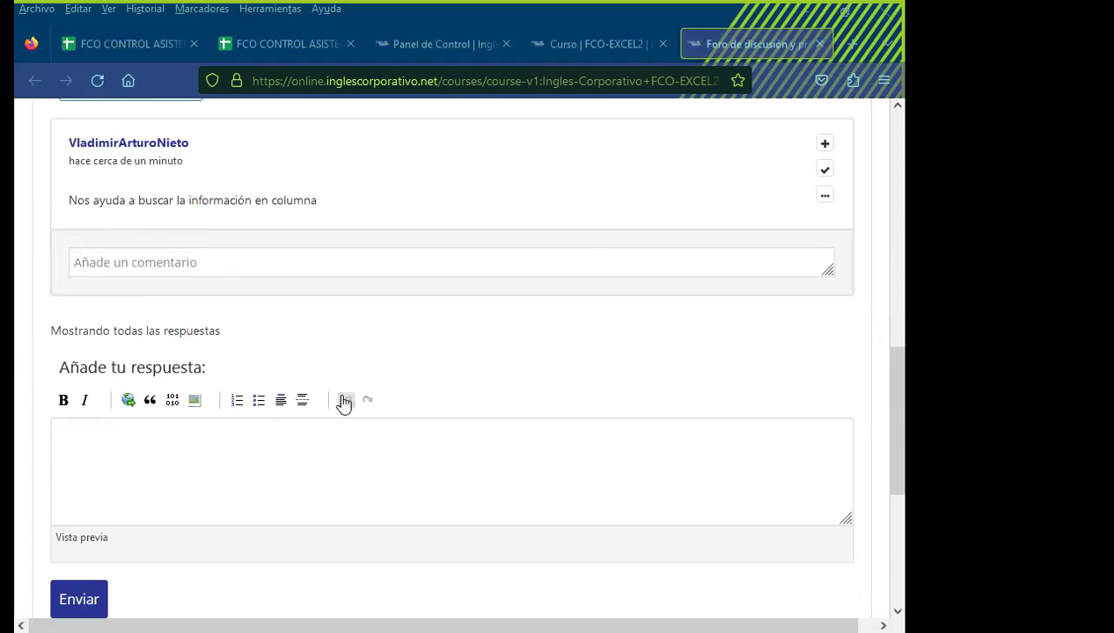
{"action": "scroll", "coordinate": [207, 365], "scroll_direction": "up", "scroll_amount": 1}
{"action": "left_click", "coordinate": [115, 352]}
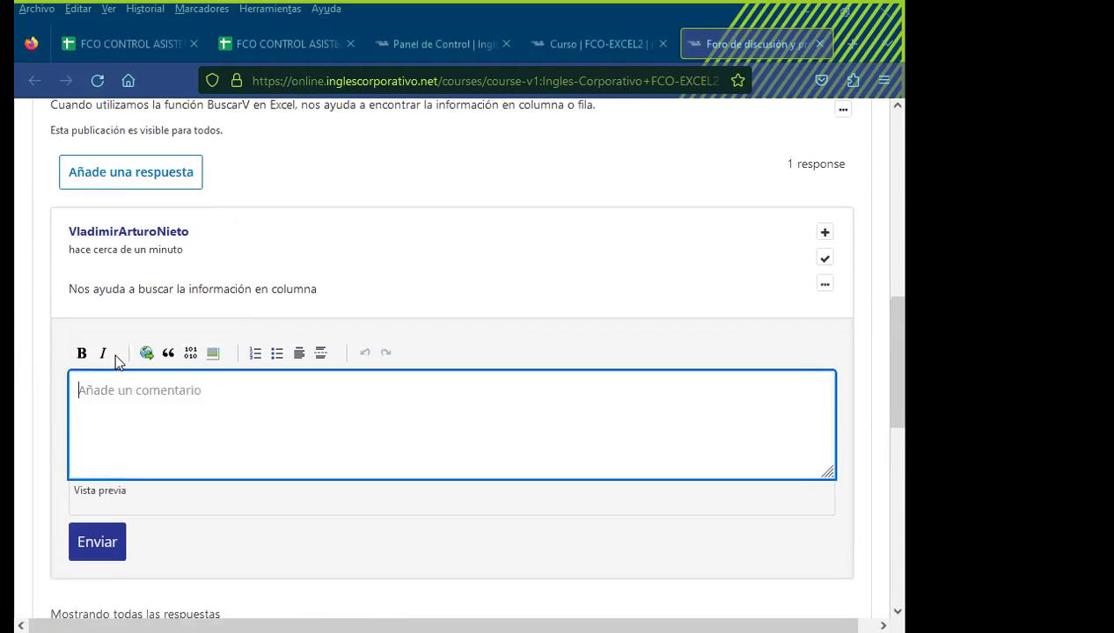
{"action": "type", "text": "Saludos. Gracias por responder al foro #7.  Atentamente. Inga. Vanessa Rodríguez."}
{"action": "scroll", "coordinate": [62, 519], "scroll_direction": "down", "scroll_amount": 1}
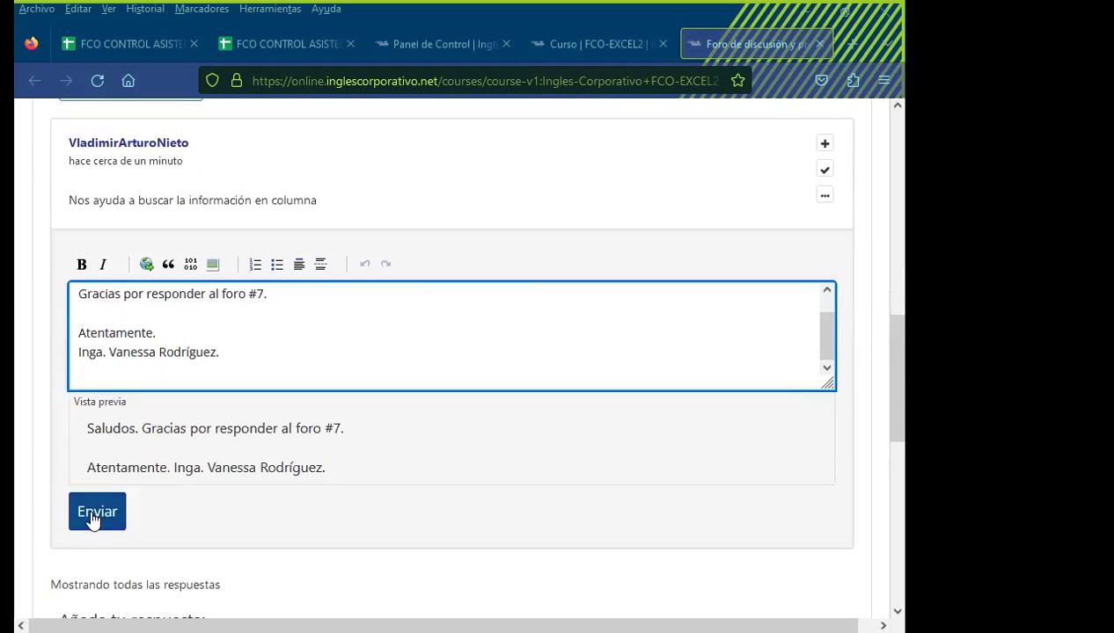
{"action": "left_click", "coordinate": [92, 519]}
Step: Scroll through the thread to confirm the comment, then reload the forum page
{"action": "scroll", "coordinate": [26, 493], "scroll_direction": "down", "scroll_amount": 2}
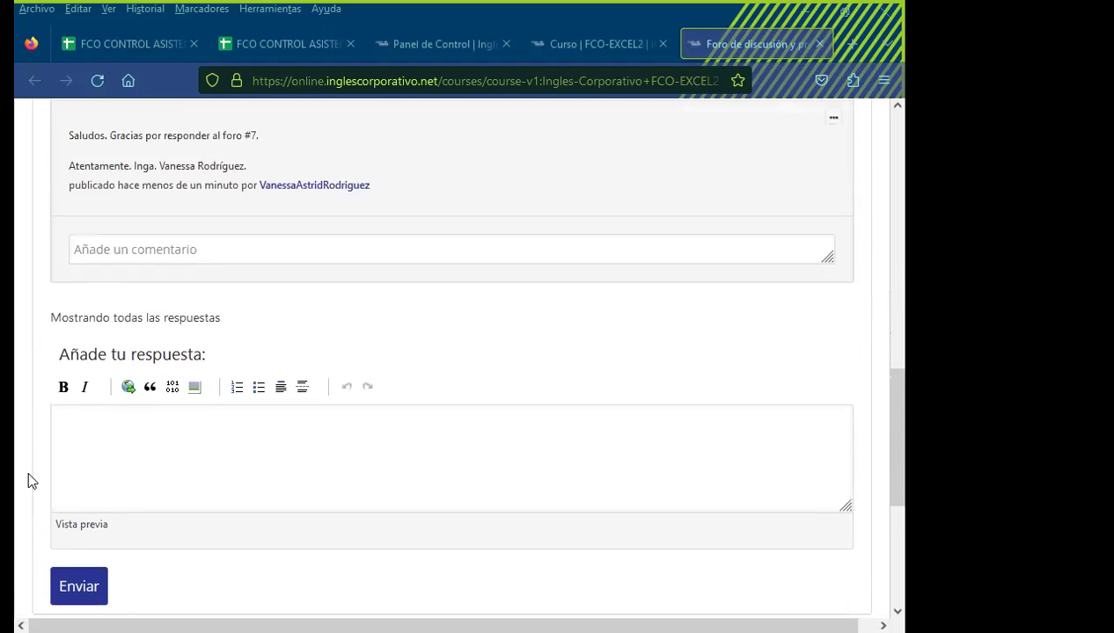
{"action": "scroll", "coordinate": [29, 481], "scroll_direction": "down", "scroll_amount": 3}
{"action": "scroll", "coordinate": [29, 480], "scroll_direction": "up", "scroll_amount": 10}
{"action": "scroll", "coordinate": [373, 437], "scroll_direction": "up", "scroll_amount": 5}
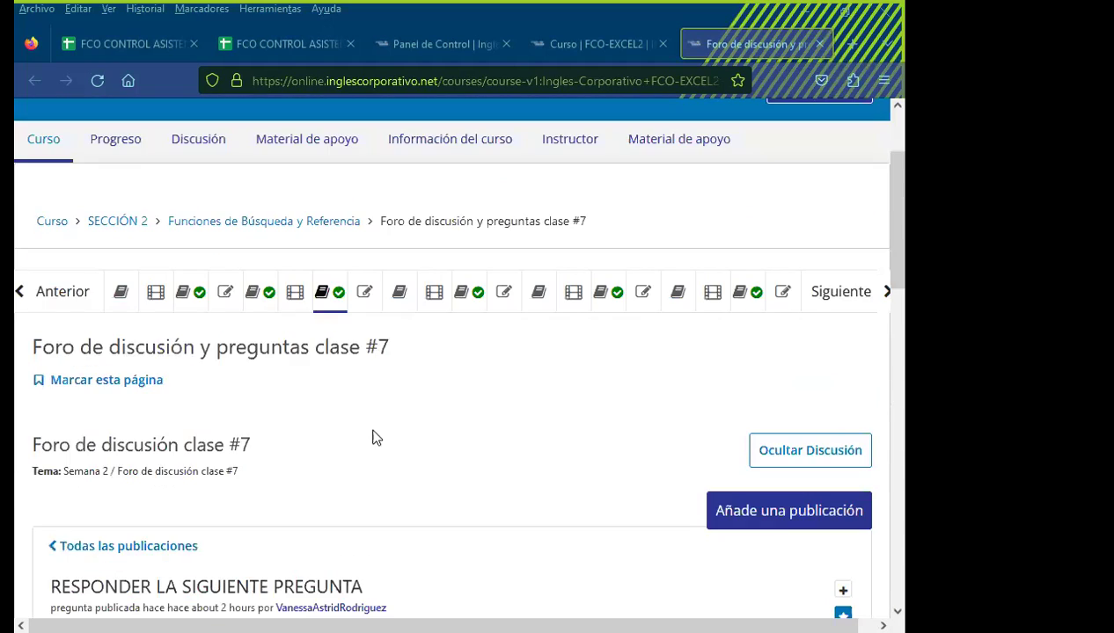
{"action": "scroll", "coordinate": [370, 451], "scroll_direction": "down", "scroll_amount": 3}
{"action": "key", "text": "F5"}
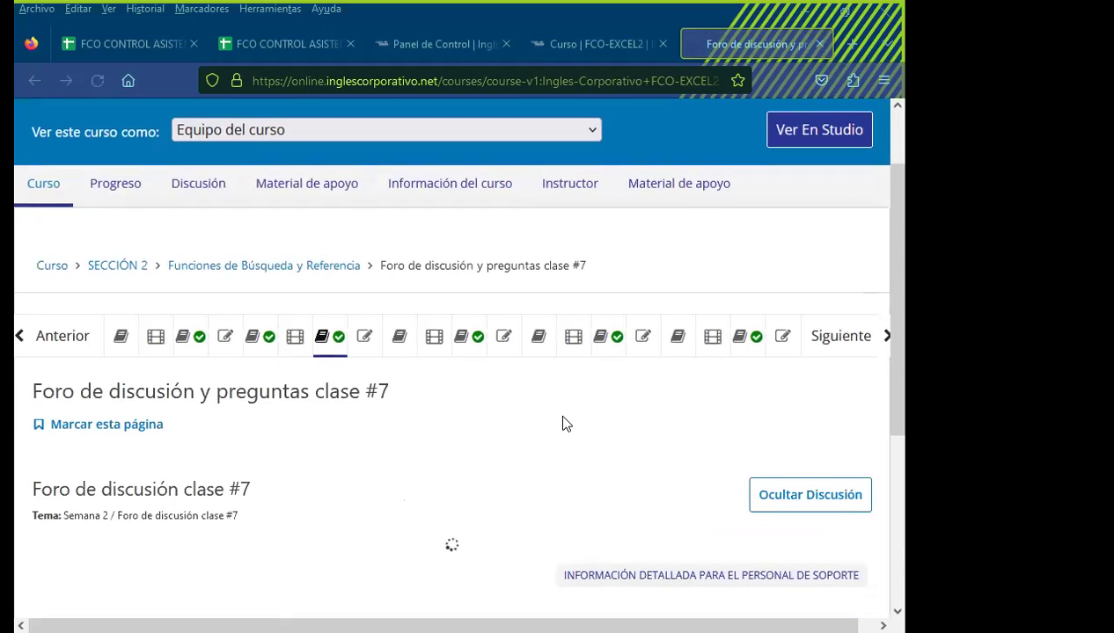
Step: Open the RESPONDER LA SIGUIENTE PREGUNTA thread and scroll through its replies
{"action": "scroll", "coordinate": [528, 409], "scroll_direction": "down", "scroll_amount": 1}
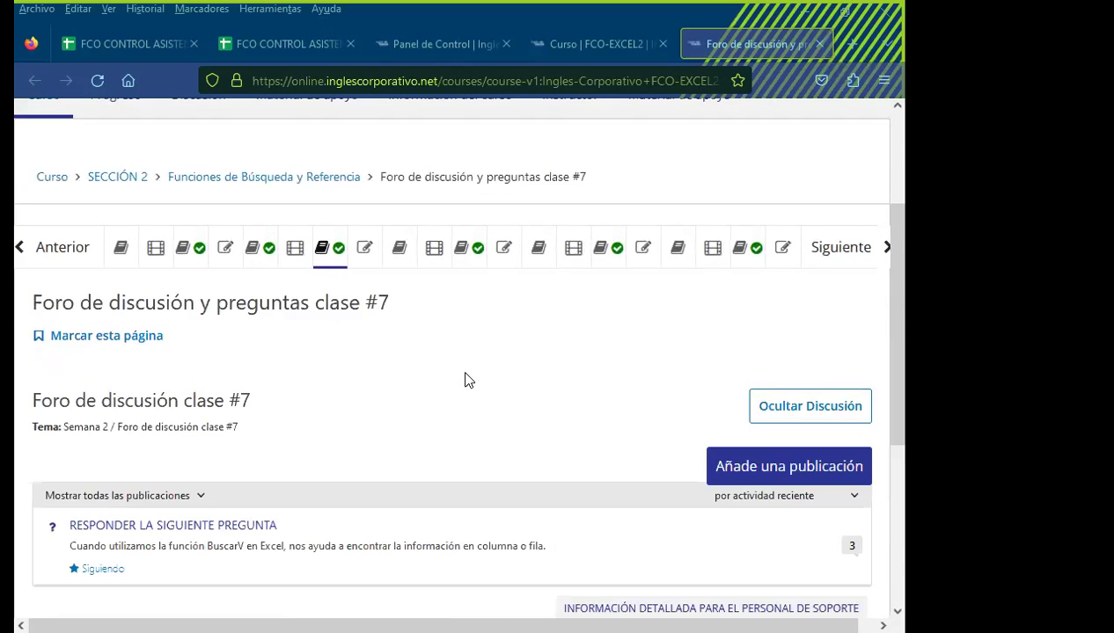
{"action": "scroll", "coordinate": [467, 380], "scroll_direction": "down", "scroll_amount": 1}
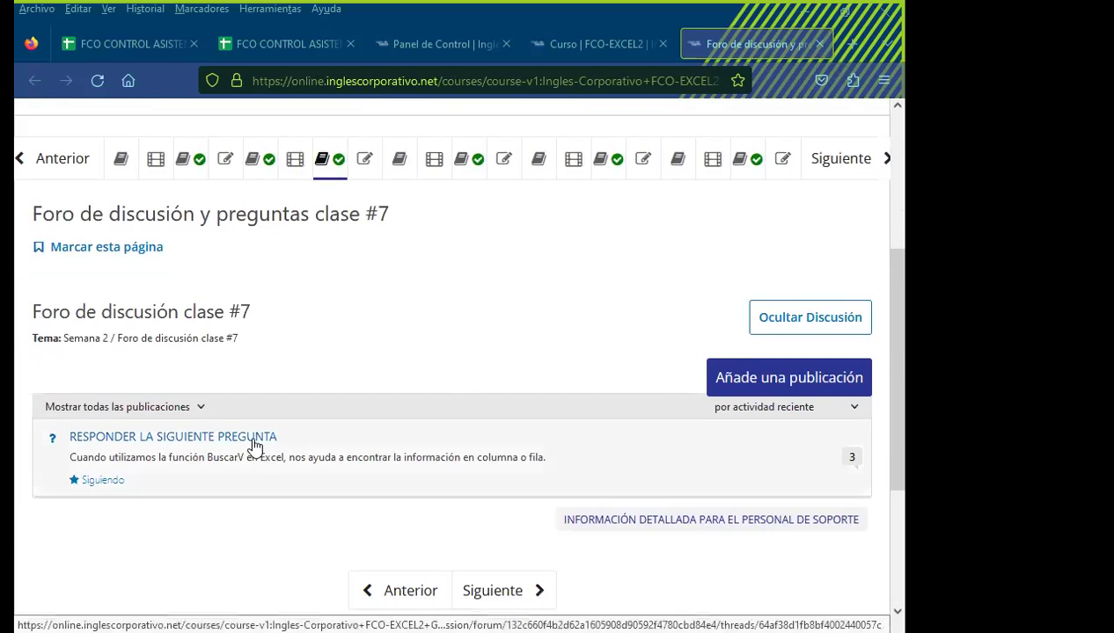
{"action": "left_click", "coordinate": [254, 441]}
{"action": "scroll", "coordinate": [370, 440], "scroll_direction": "down", "scroll_amount": 1}
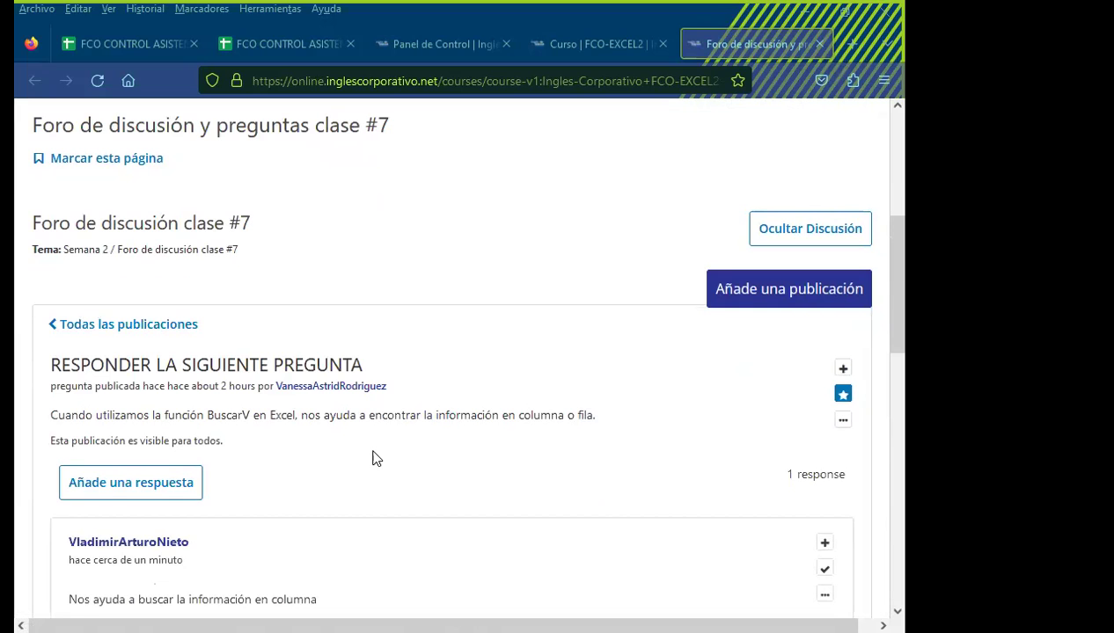
{"action": "scroll", "coordinate": [372, 458], "scroll_direction": "down", "scroll_amount": 2}
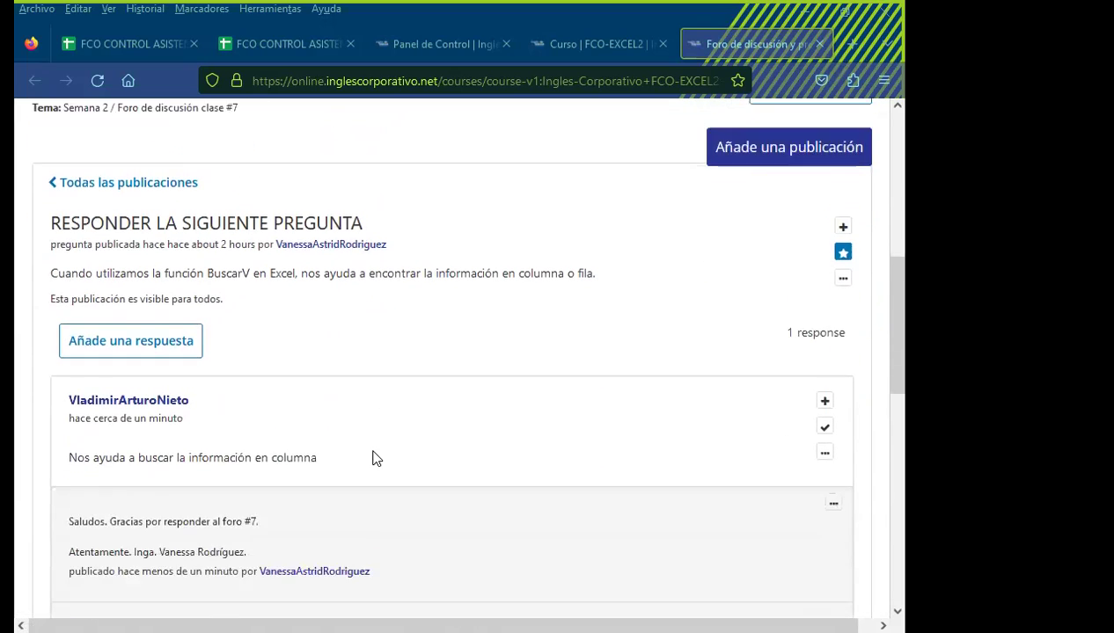
{"action": "scroll", "coordinate": [370, 450], "scroll_direction": "down", "scroll_amount": 3}
{"action": "scroll", "coordinate": [370, 449], "scroll_direction": "down", "scroll_amount": 2}
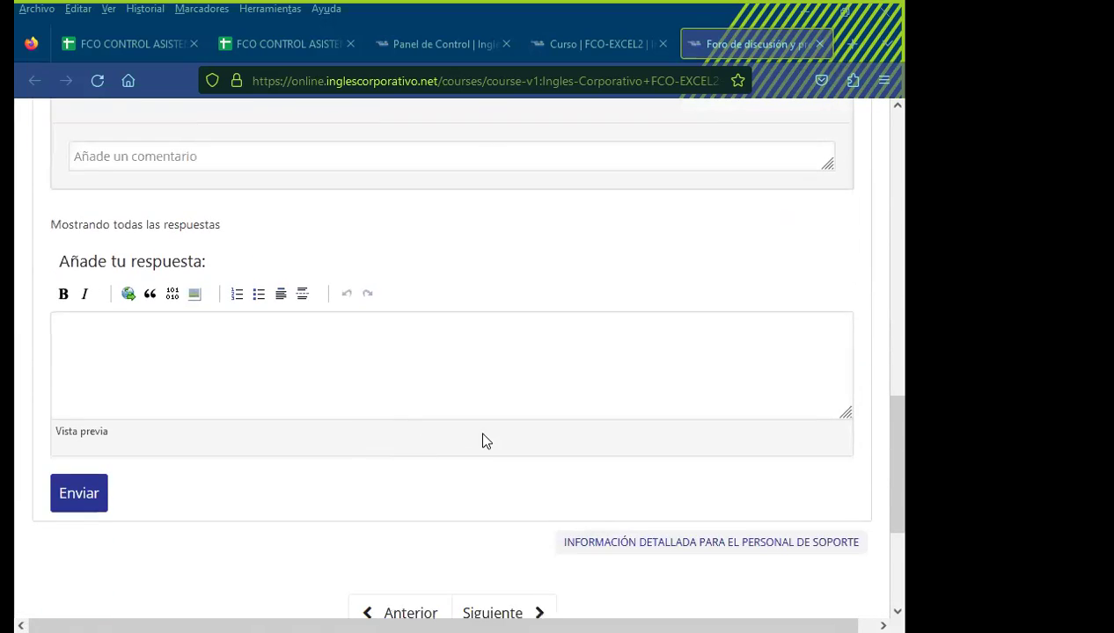
{"action": "scroll", "coordinate": [482, 443], "scroll_direction": "up", "scroll_amount": 4}
{"action": "scroll", "coordinate": [466, 440], "scroll_direction": "up", "scroll_amount": 3}
{"action": "scroll", "coordinate": [462, 405], "scroll_direction": "up", "scroll_amount": 3}
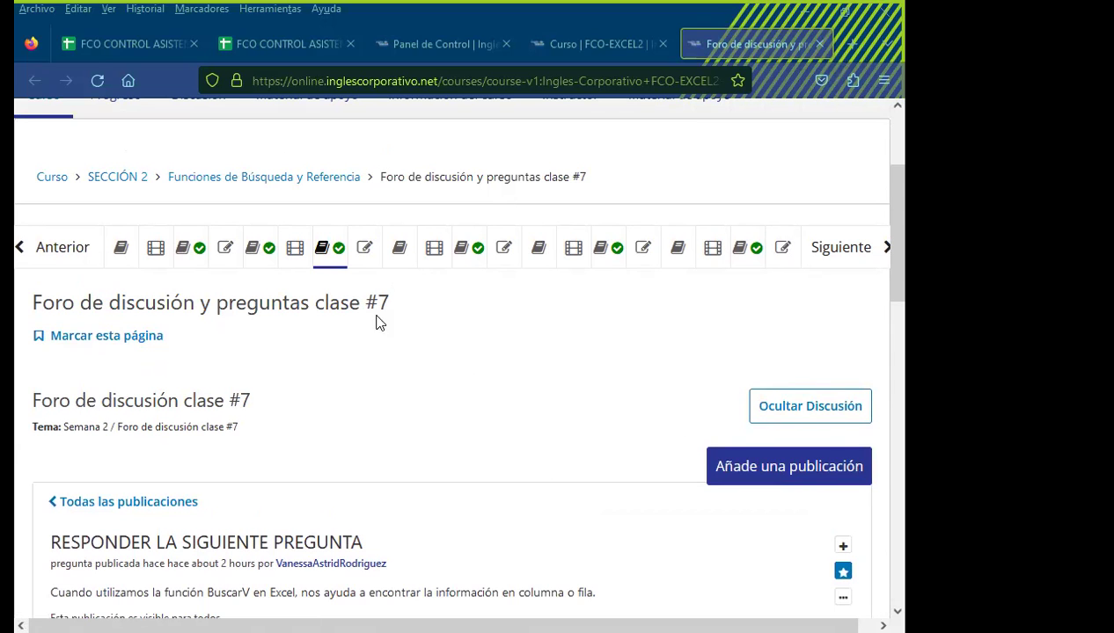
{"action": "scroll", "coordinate": [428, 492], "scroll_direction": "down", "scroll_amount": 2}
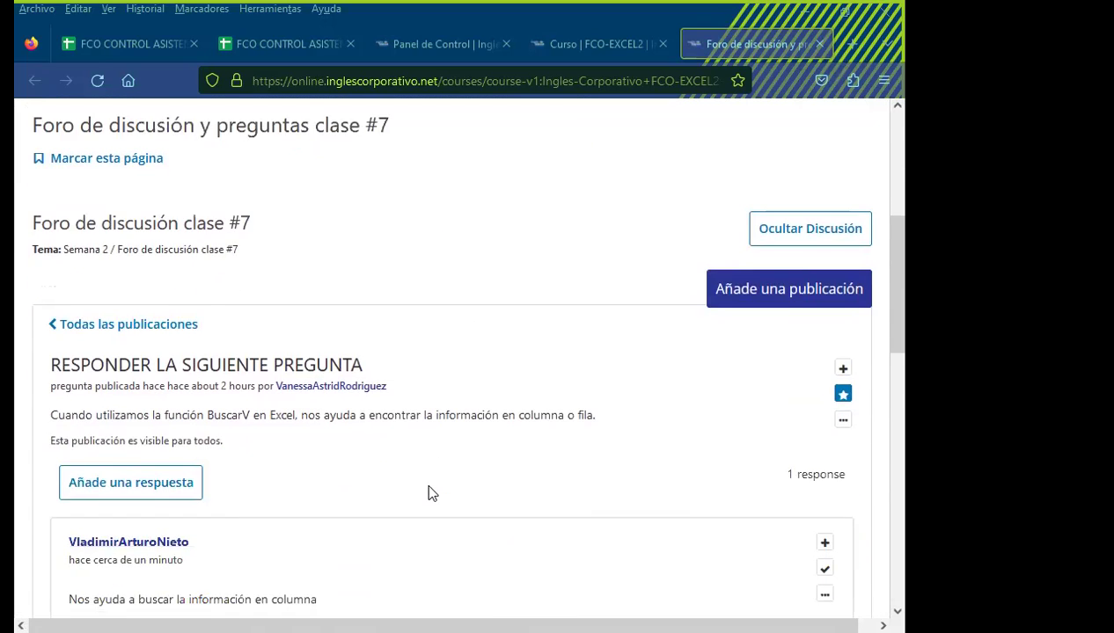
{"action": "scroll", "coordinate": [427, 492], "scroll_direction": "down", "scroll_amount": 3}
{"action": "scroll", "coordinate": [430, 493], "scroll_direction": "up", "scroll_amount": 3}
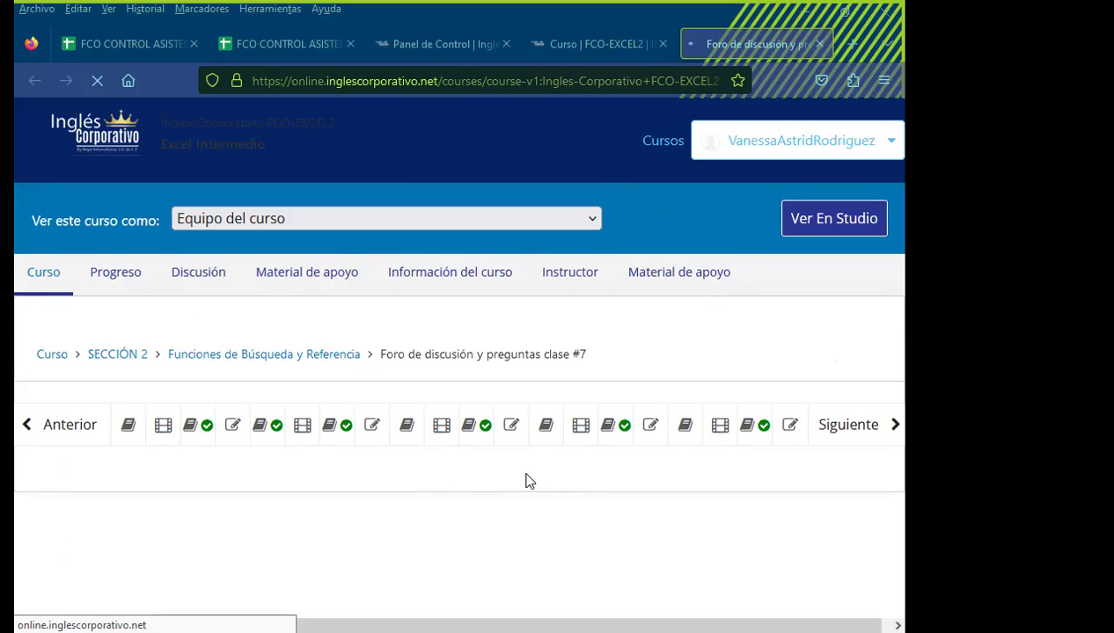
{"action": "scroll", "coordinate": [572, 484], "scroll_direction": "down", "scroll_amount": 3}
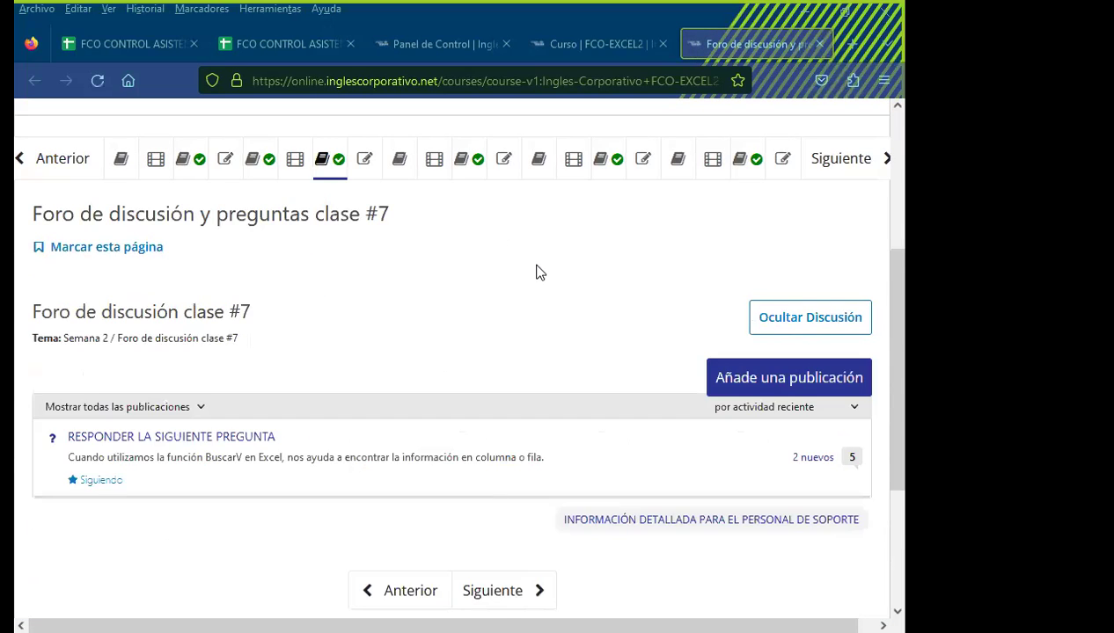
{"action": "scroll", "coordinate": [539, 272], "scroll_direction": "down", "scroll_amount": 2}
Step: Post the signed thank-you comment under the second student reply
{"action": "left_click", "coordinate": [189, 260]}
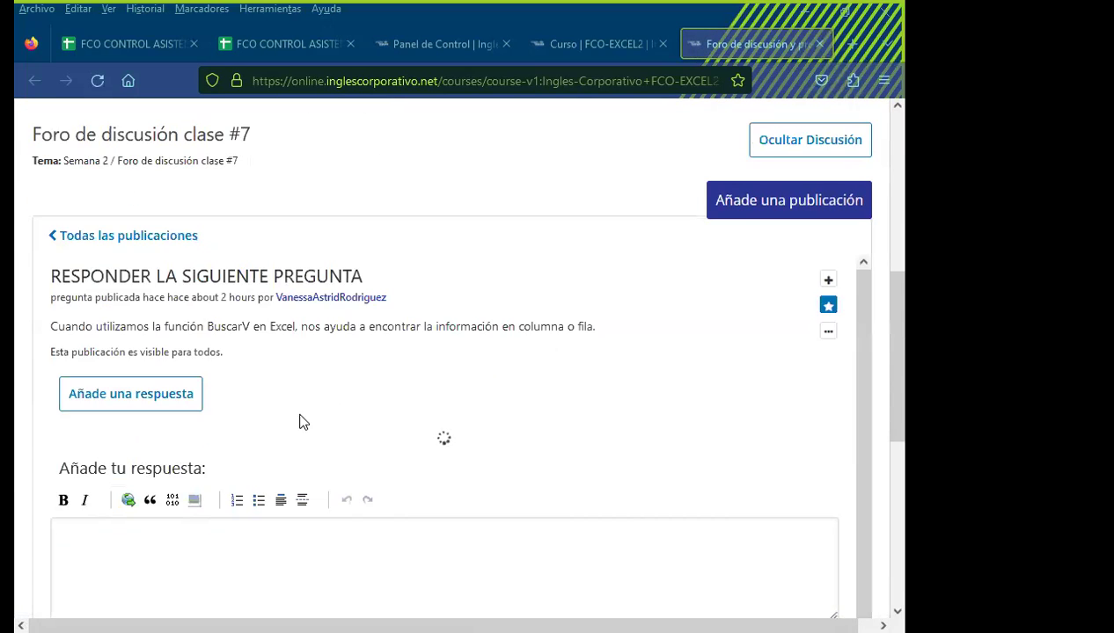
{"action": "scroll", "coordinate": [283, 449], "scroll_direction": "down", "scroll_amount": 1}
{"action": "scroll", "coordinate": [247, 450], "scroll_direction": "down", "scroll_amount": 5}
{"action": "scroll", "coordinate": [247, 447], "scroll_direction": "down", "scroll_amount": 1}
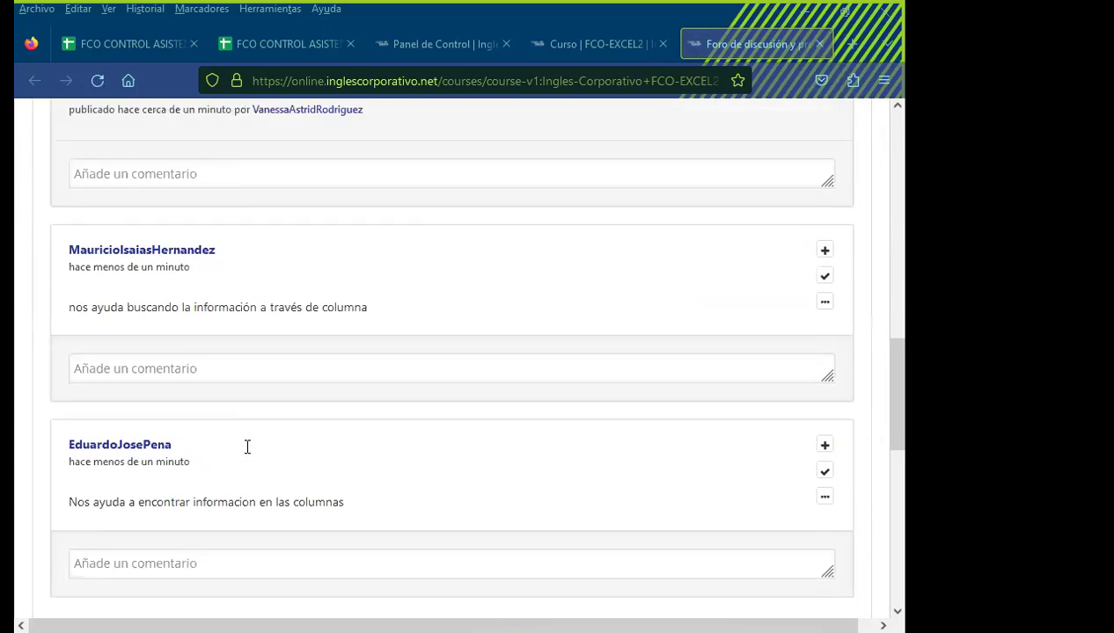
{"action": "scroll", "coordinate": [247, 449], "scroll_direction": "down", "scroll_amount": 1}
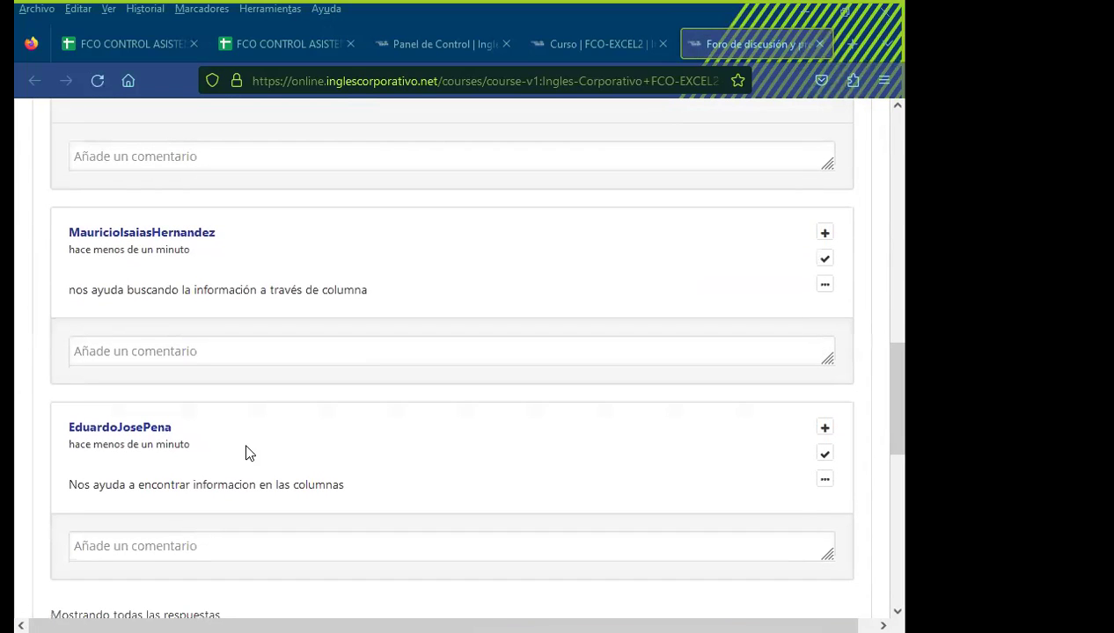
{"action": "left_click", "coordinate": [114, 363]}
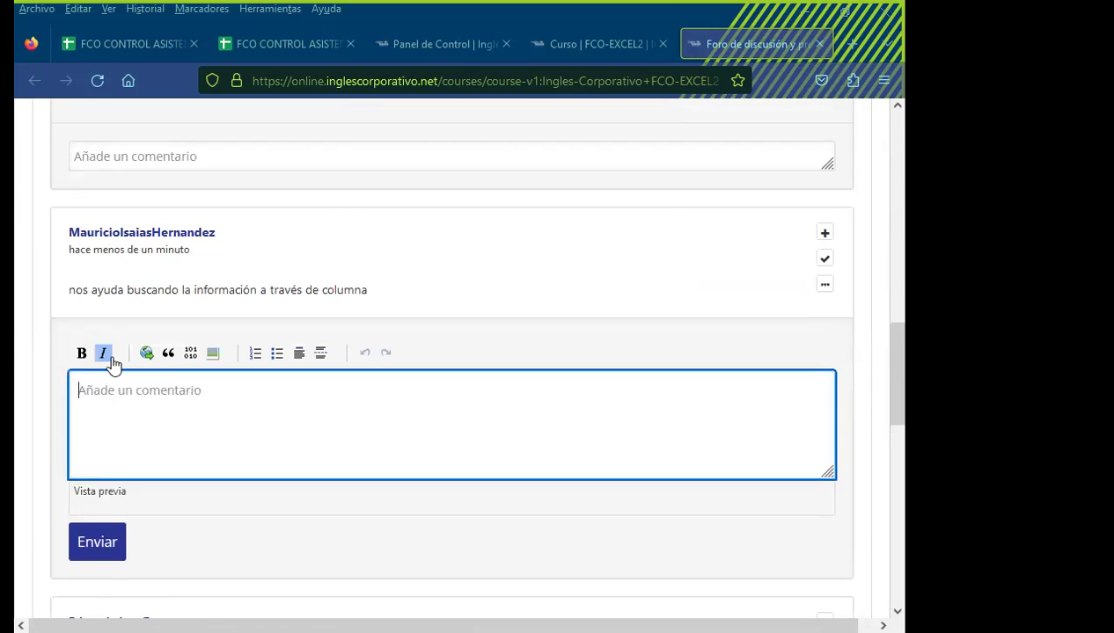
{"action": "type", "text": "Saludos. Gracias por responder al foro #7.  Atentamente. Inga. Vanessa Rodríguez."}
{"action": "scroll", "coordinate": [48, 533], "scroll_direction": "down", "scroll_amount": 3}
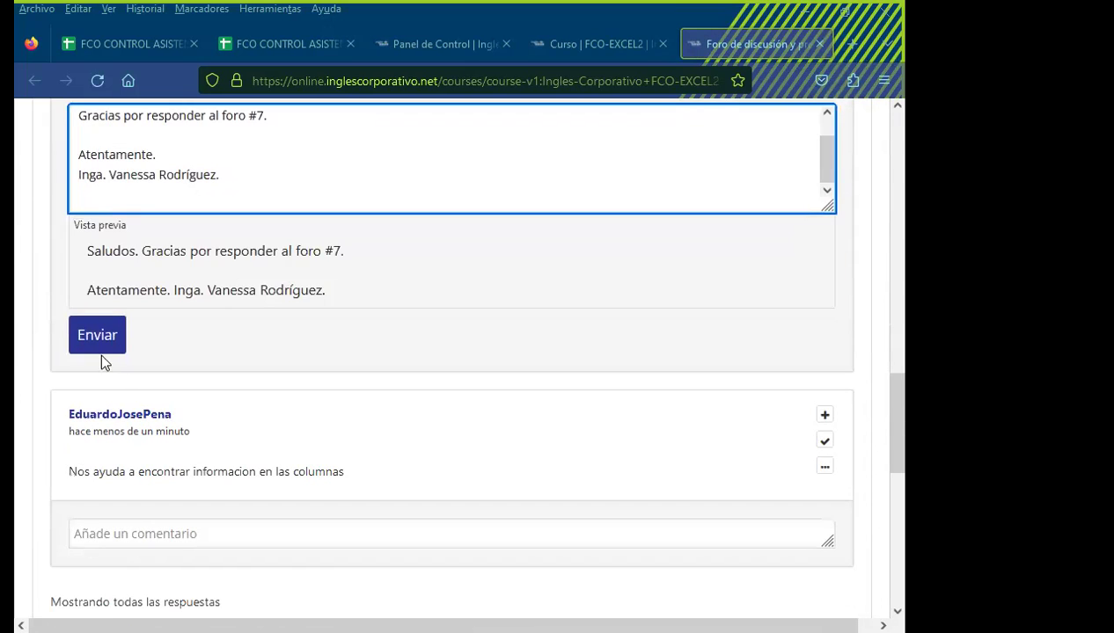
{"action": "left_click", "coordinate": [100, 352]}
Step: Post the same comment under the third reply, then switch to the FCO CONTROL ASISTENCIA spreadsheet
{"action": "scroll", "coordinate": [50, 387], "scroll_direction": "down", "scroll_amount": 1}
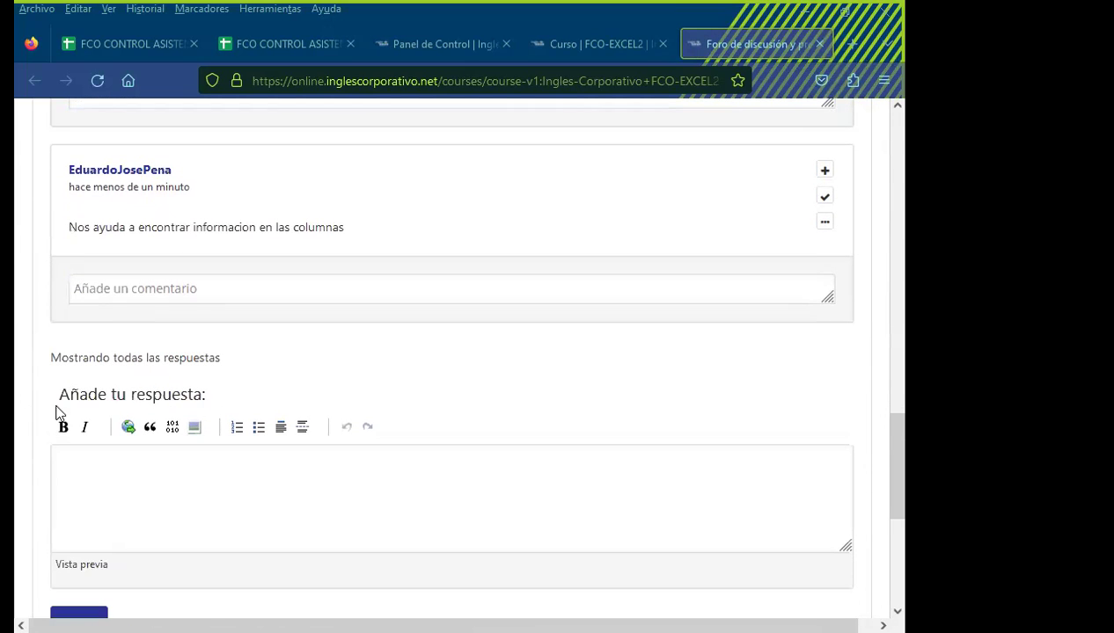
{"action": "left_click", "coordinate": [114, 288]}
{"action": "type", "text": "Saludos. Gracias por responder al foro #7.  Atentamente. Inga. Vanessa Rodríguez."}
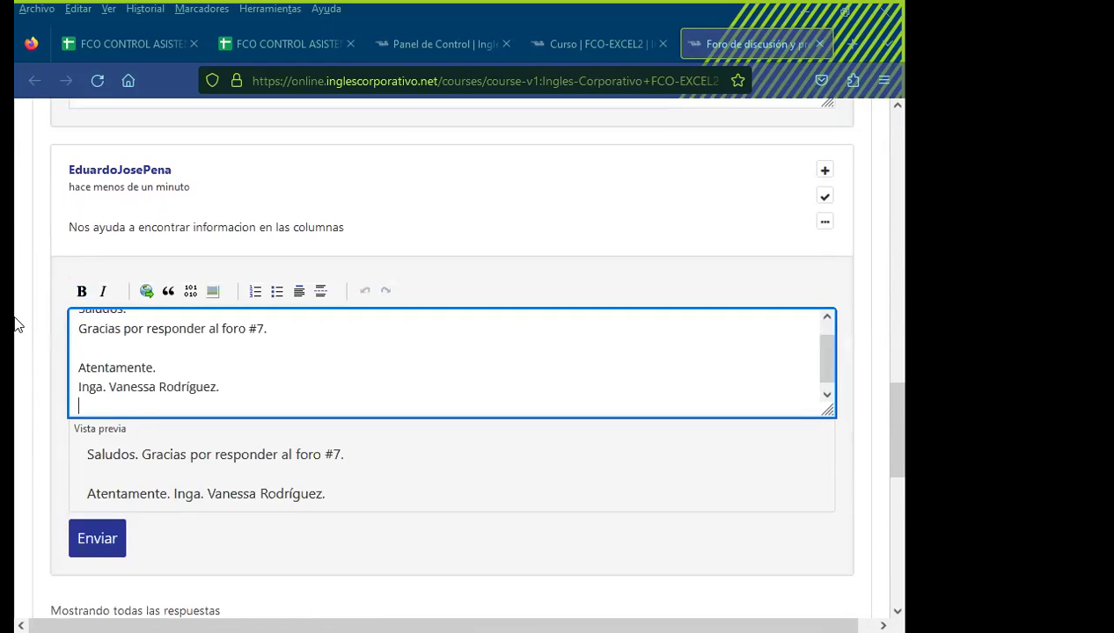
{"action": "scroll", "coordinate": [24, 414], "scroll_direction": "down", "scroll_amount": 1}
{"action": "left_click", "coordinate": [95, 454]}
{"action": "scroll", "coordinate": [17, 423], "scroll_direction": "down", "scroll_amount": 1}
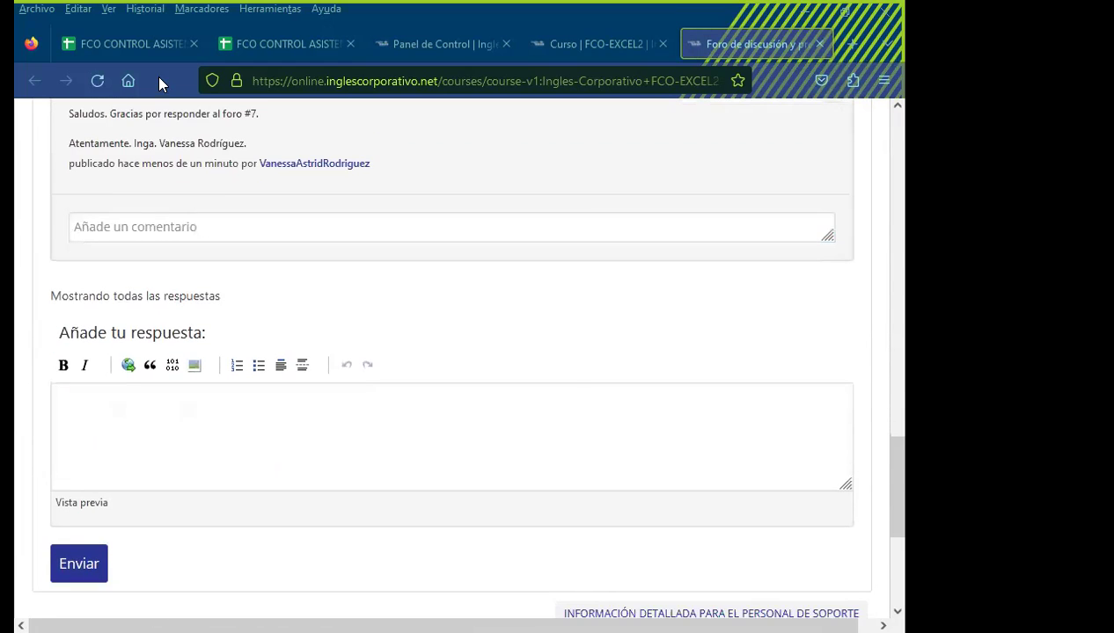
{"action": "left_click", "coordinate": [151, 49]}
{"action": "scroll", "coordinate": [220, 409], "scroll_direction": "down", "scroll_amount": 3}
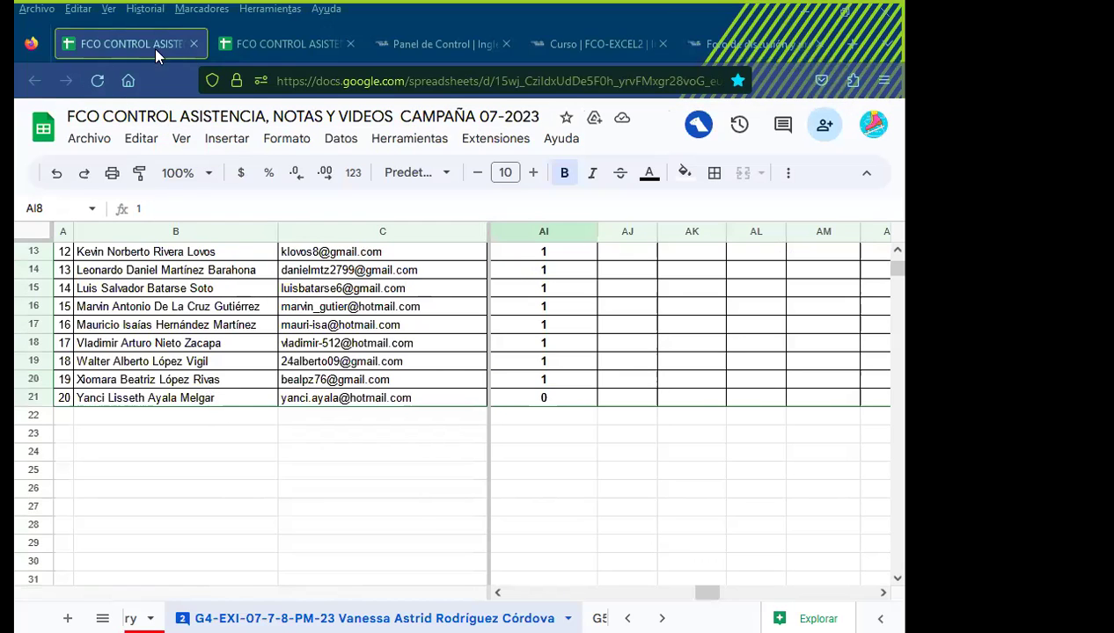
Step: Switch back to the 'Foro de discusión' tab to show the Open edX class #7 forum thread
{"action": "left_click", "coordinate": [721, 44]}
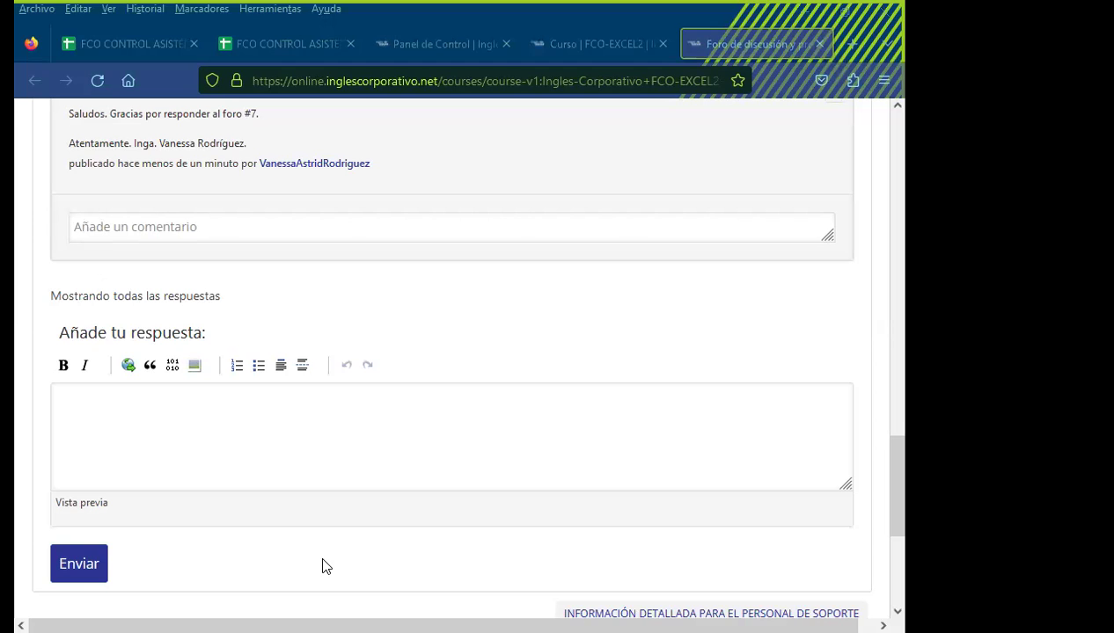
{"action": "left_click", "coordinate": [365, 430]}
{"action": "scroll", "coordinate": [345, 410], "scroll_direction": "up", "scroll_amount": 3}
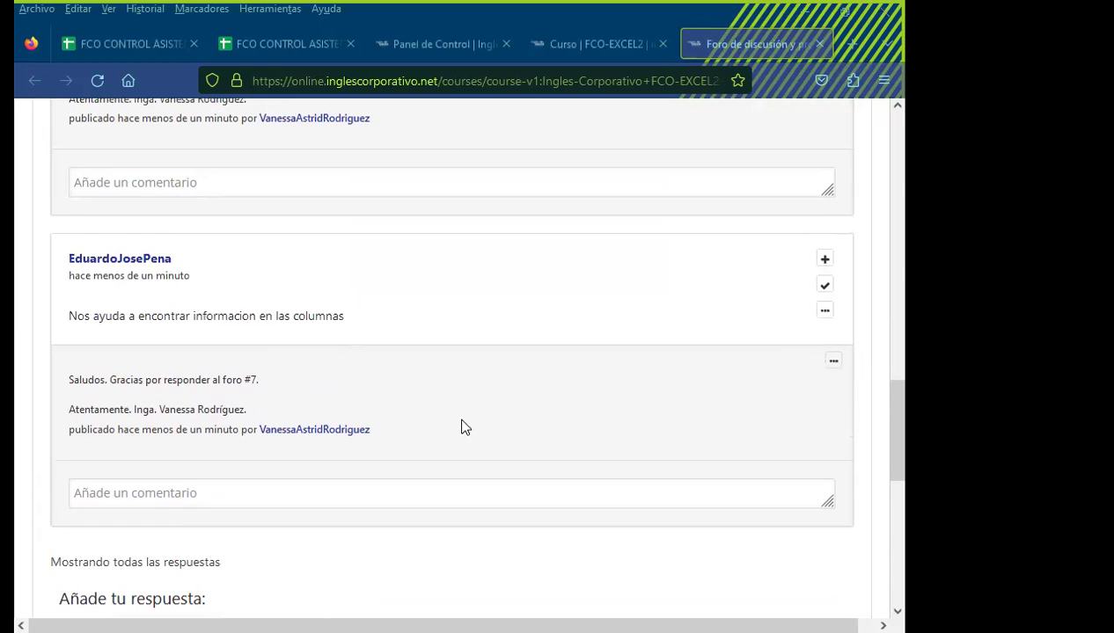
{"action": "scroll", "coordinate": [466, 427], "scroll_direction": "up", "scroll_amount": 2}
{"action": "scroll", "coordinate": [507, 504], "scroll_direction": "up", "scroll_amount": 4}
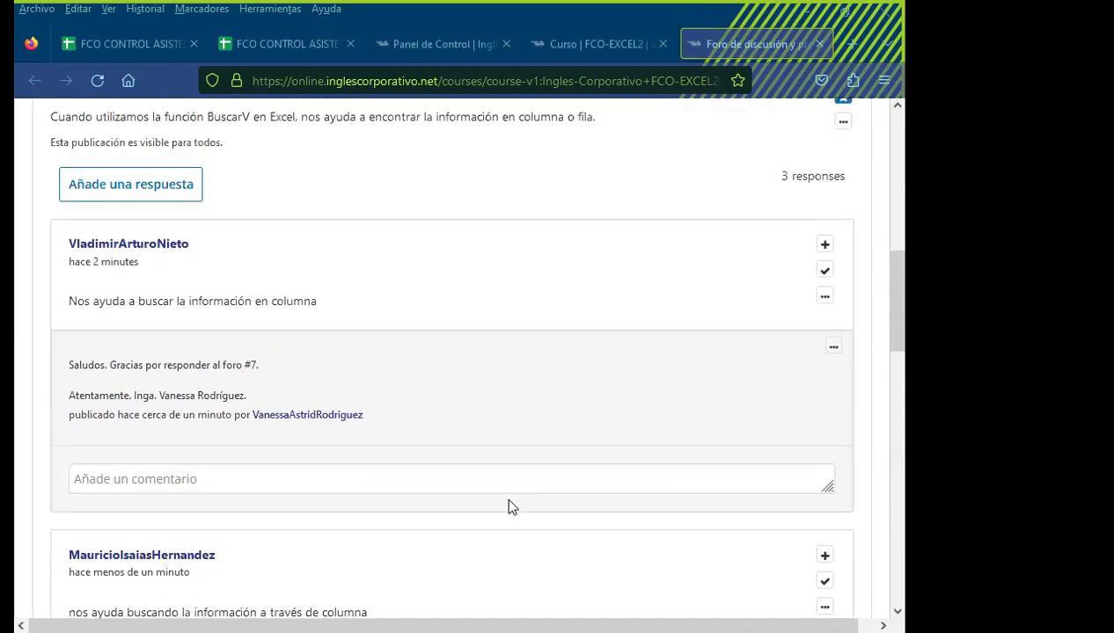
{"action": "scroll", "coordinate": [509, 505], "scroll_direction": "up", "scroll_amount": 3}
{"action": "scroll", "coordinate": [510, 506], "scroll_direction": "up", "scroll_amount": 2}
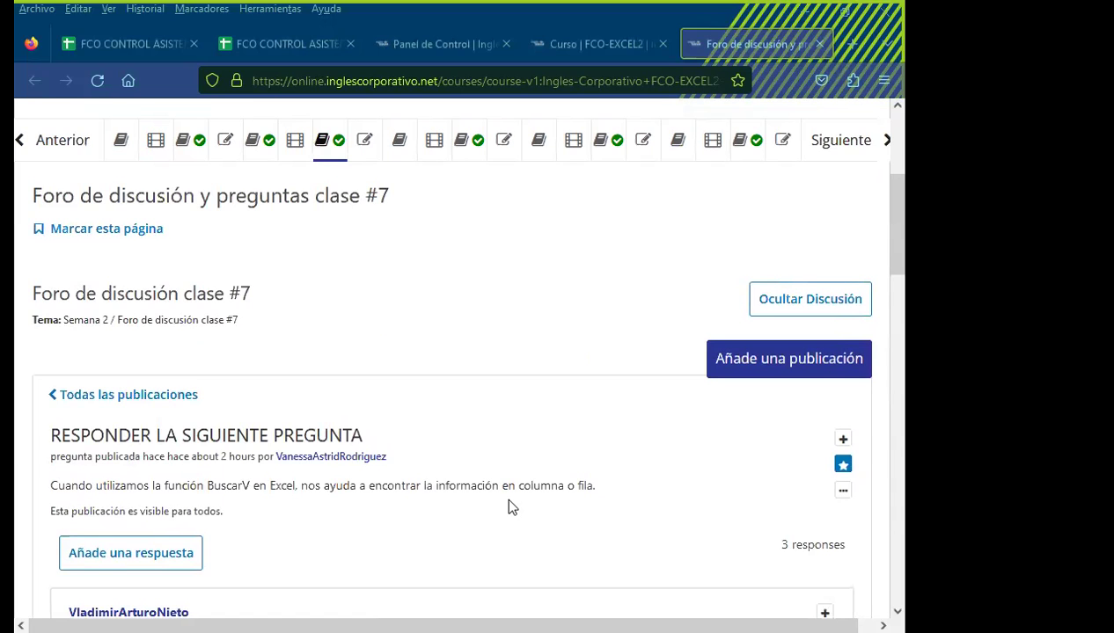
{"action": "scroll", "coordinate": [511, 506], "scroll_direction": "down", "scroll_amount": 2}
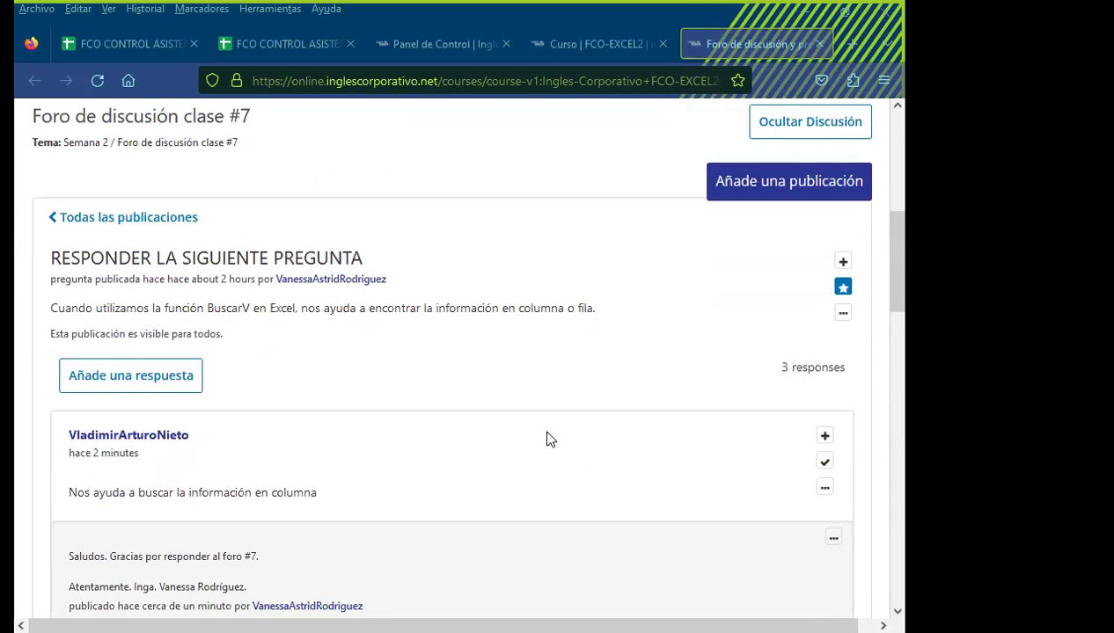